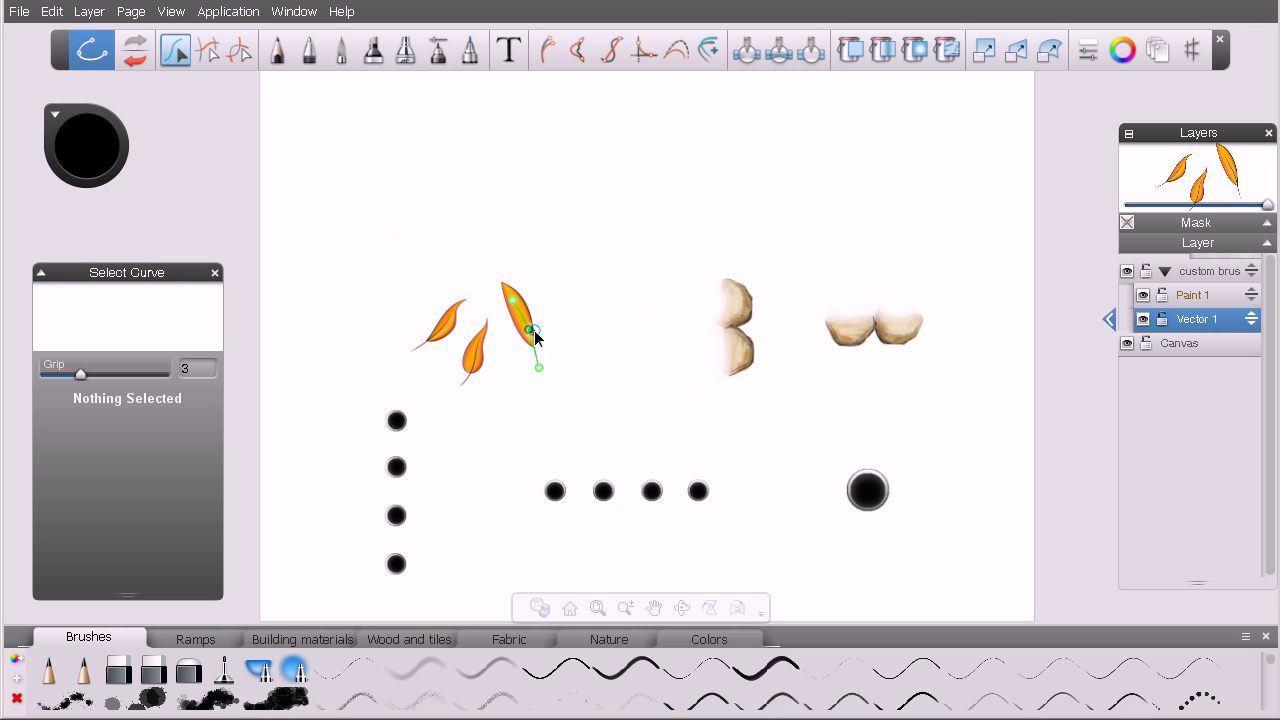
- Select the vector leaf curves, clear the selection, and hide the Paint 1 layer
mouse_move(576, 252)
left_mouse_down()
mouse_move(437, 358)
mouse_move(436, 410)
left_mouse_up()
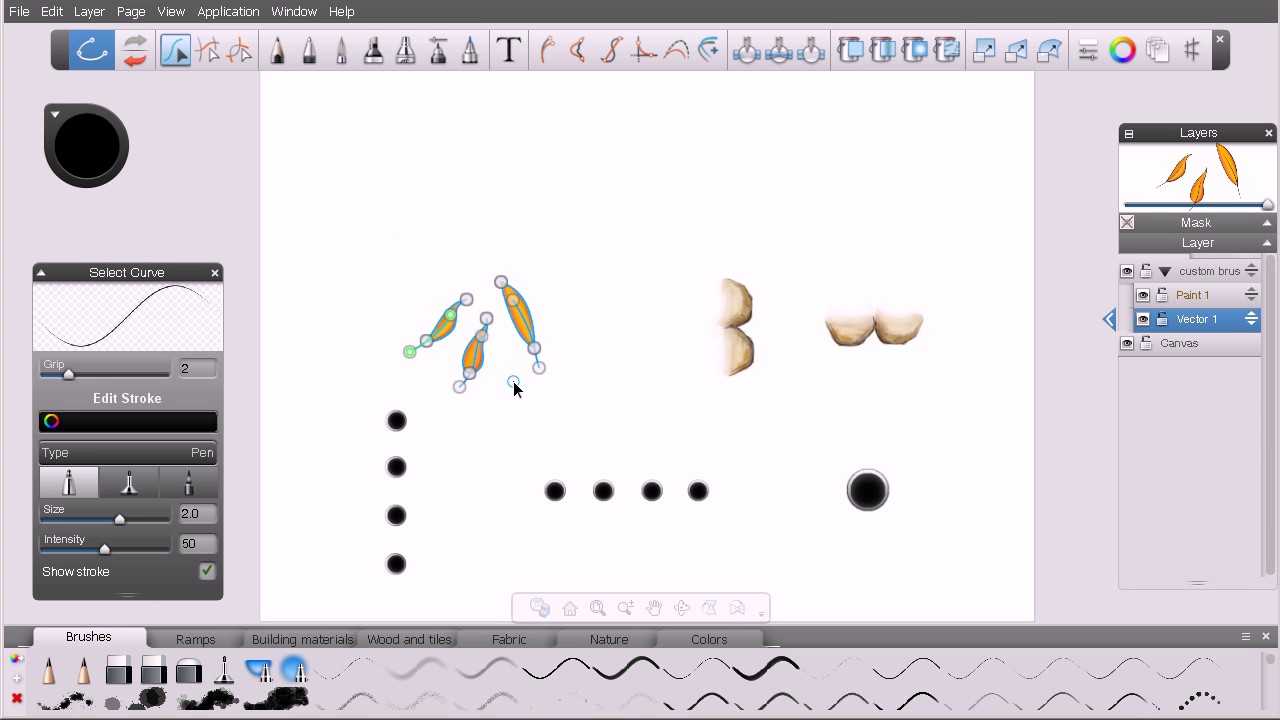
left_click(567, 325)
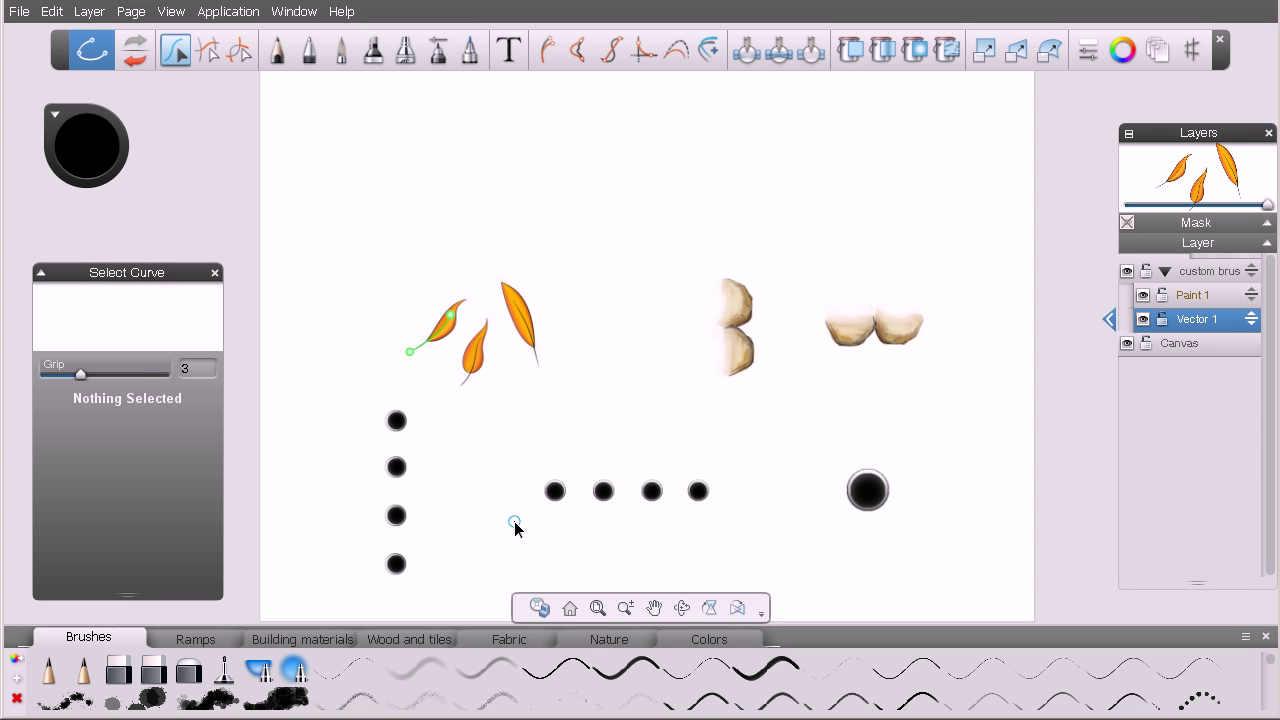
left_click(1143, 295)
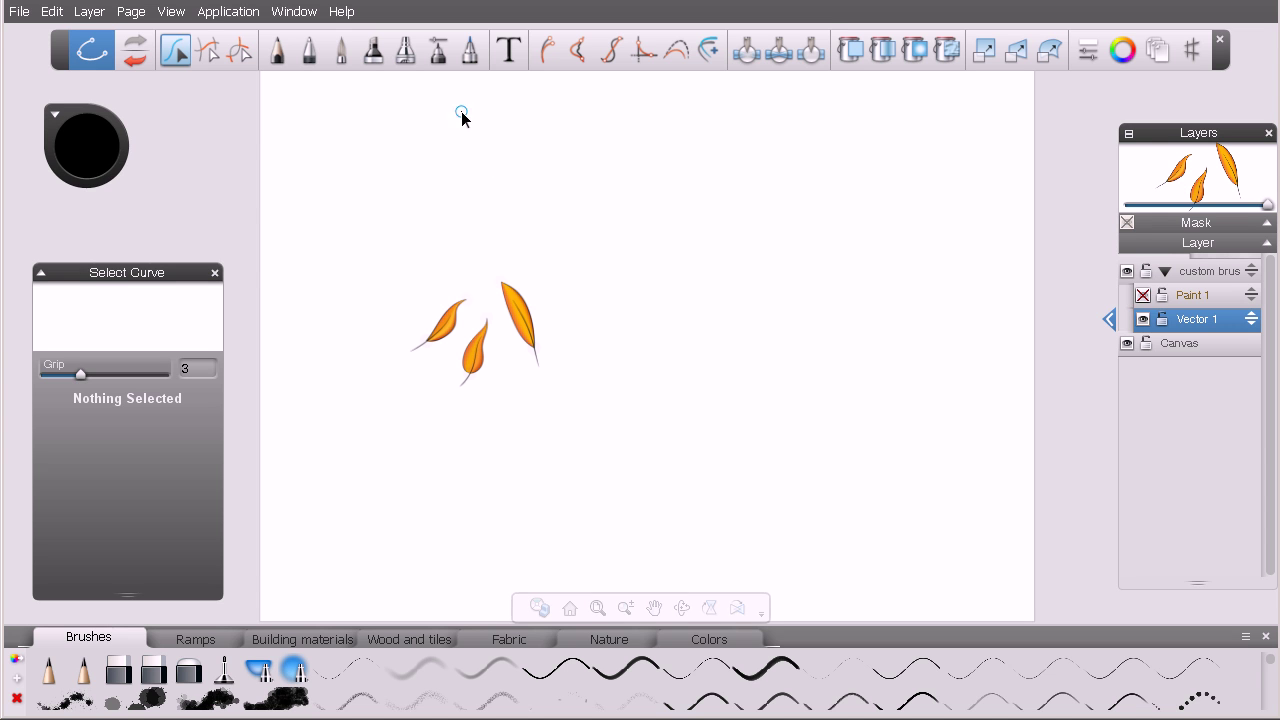
- Activate the Custom brush tool and reposition and lengthen its settings window to reach the Custom Texture area
left_click(438, 52)
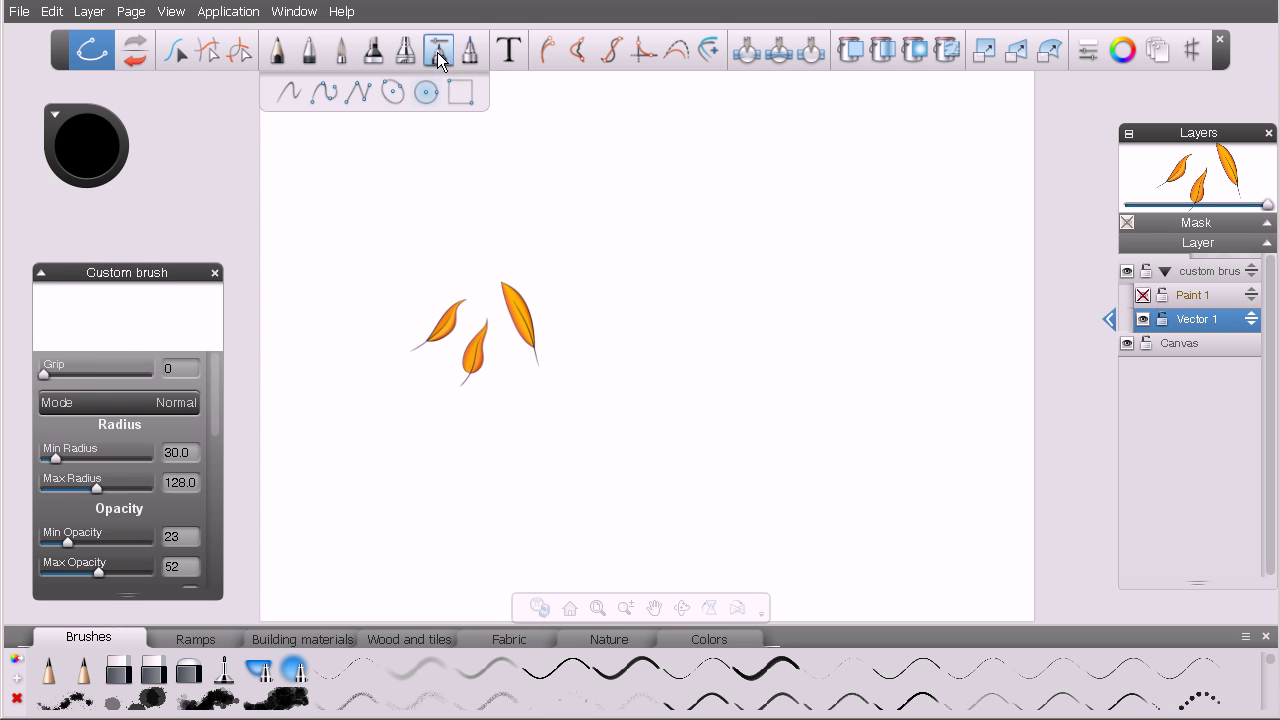
left_click_drag(169, 271, 183, 208)
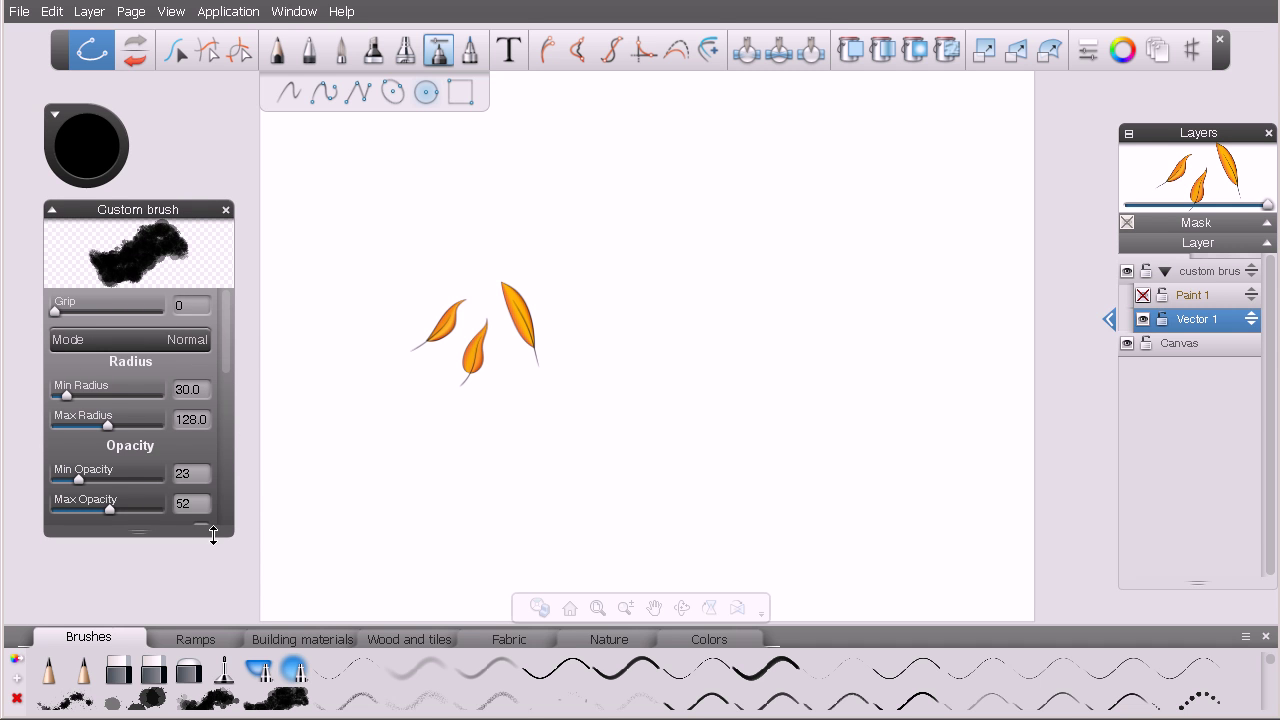
left_click_drag(190, 209, 192, 210)
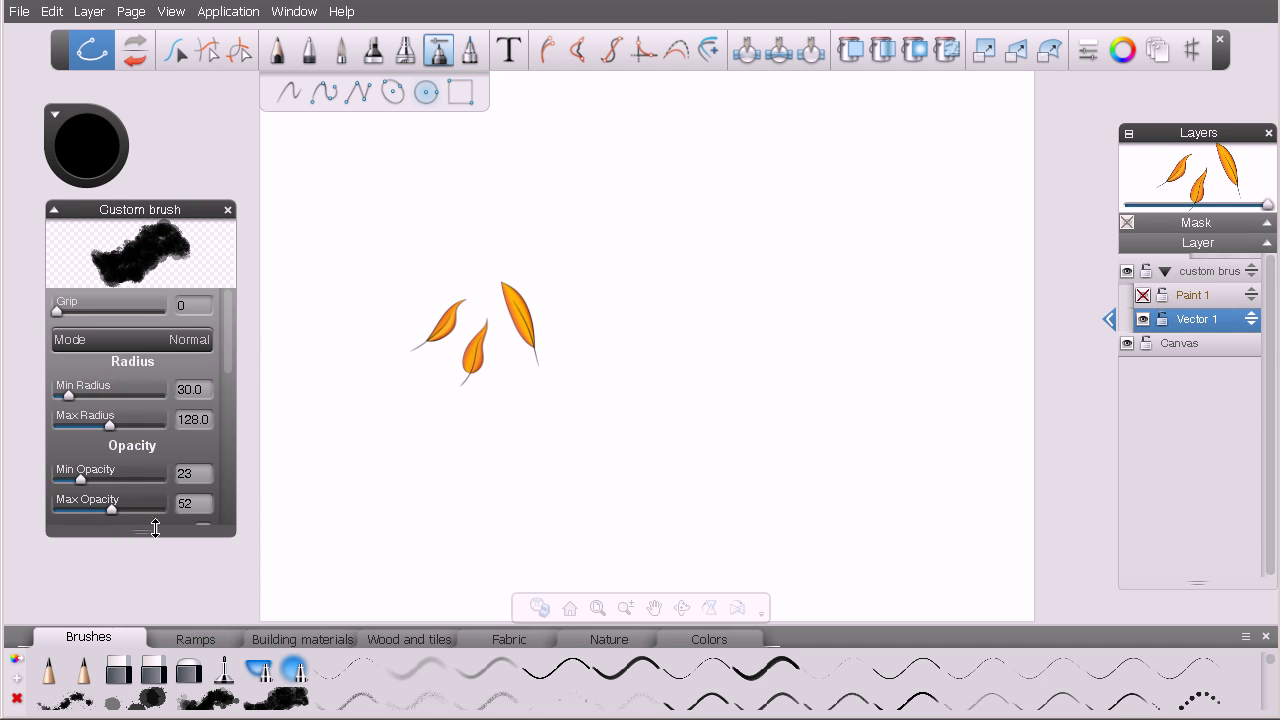
left_click_drag(155, 528, 155, 566)
mouse_move(226, 381)
left_mouse_down()
mouse_move(226, 485)
mouse_move(251, 517)
left_mouse_up()
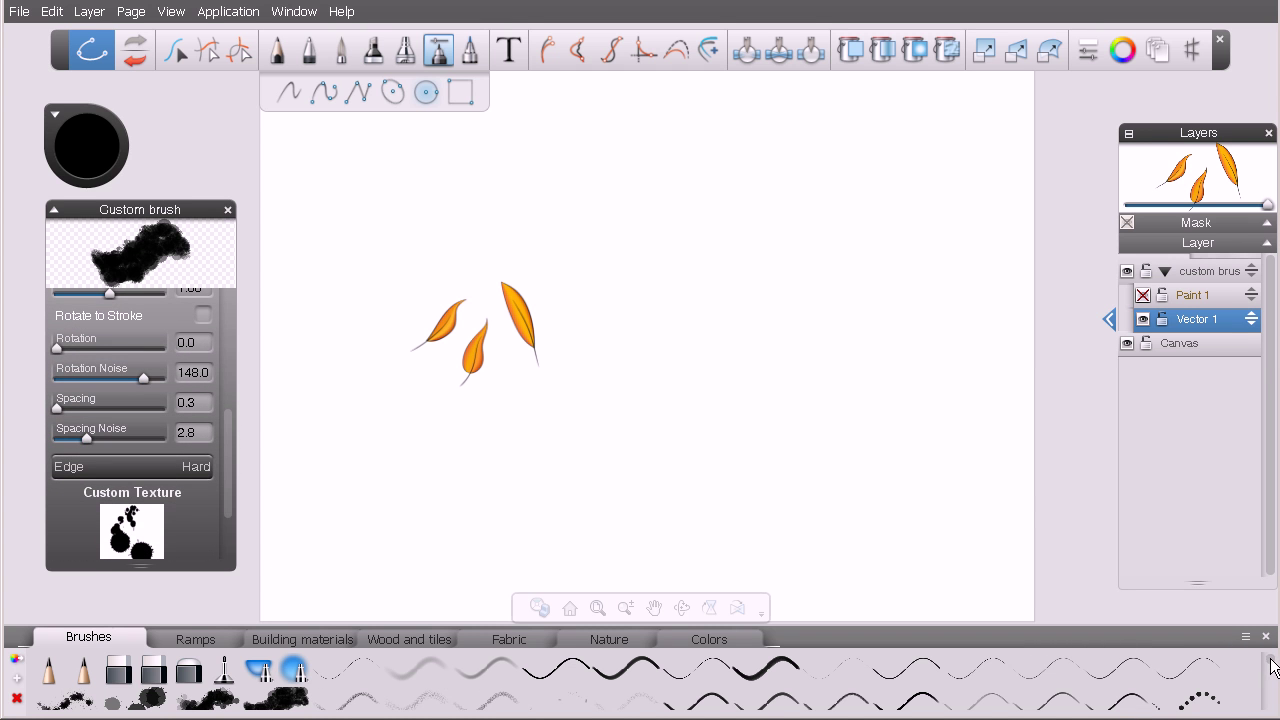
- Try the rough black brush preset, load the spaced black dots preset instead, and show its Custom Texture settings
scroll(1272, 672, "down", 1)
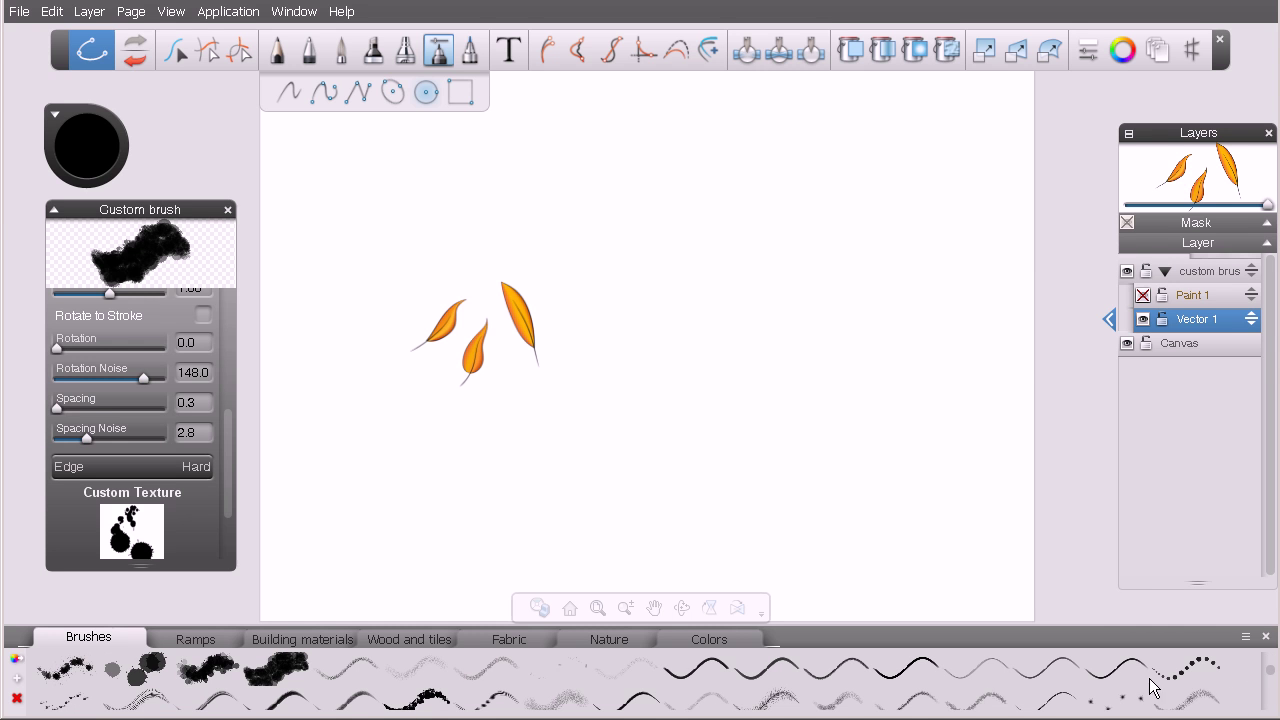
left_click(426, 700)
scroll(520, 676, "down", 1)
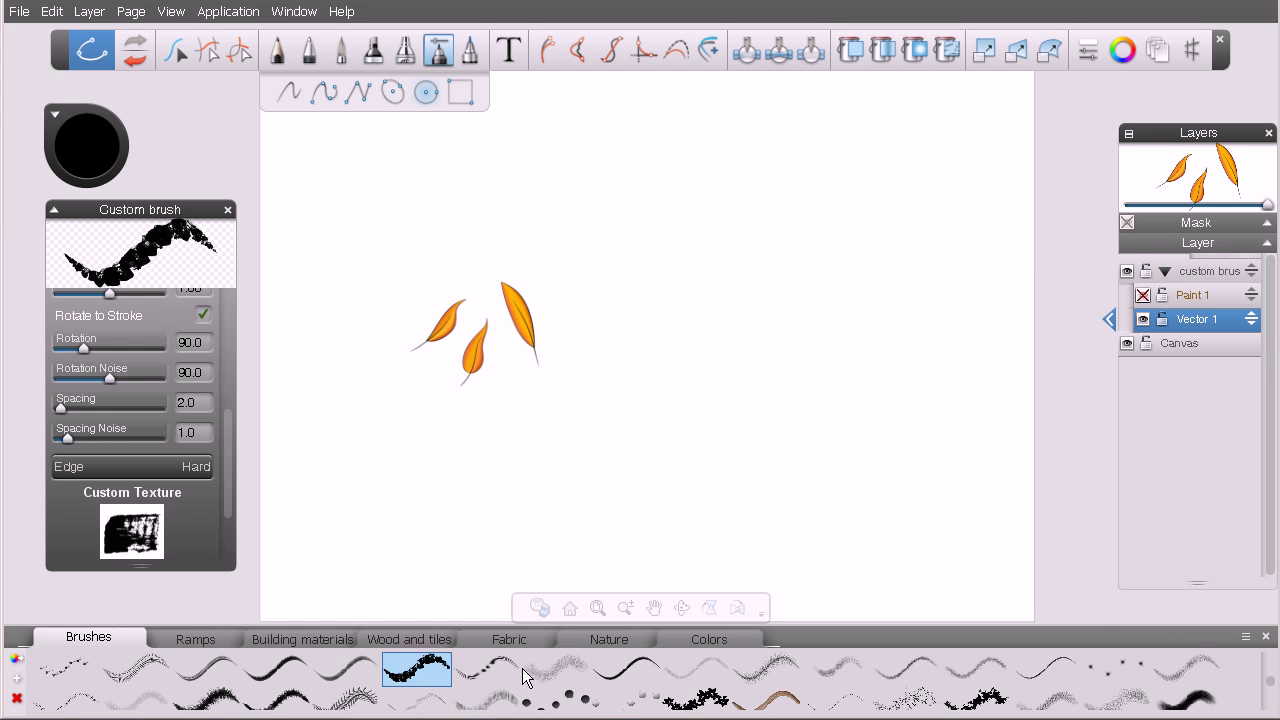
left_click(566, 698)
scroll(512, 696, "down", 1)
left_click_drag(229, 489, 226, 407)
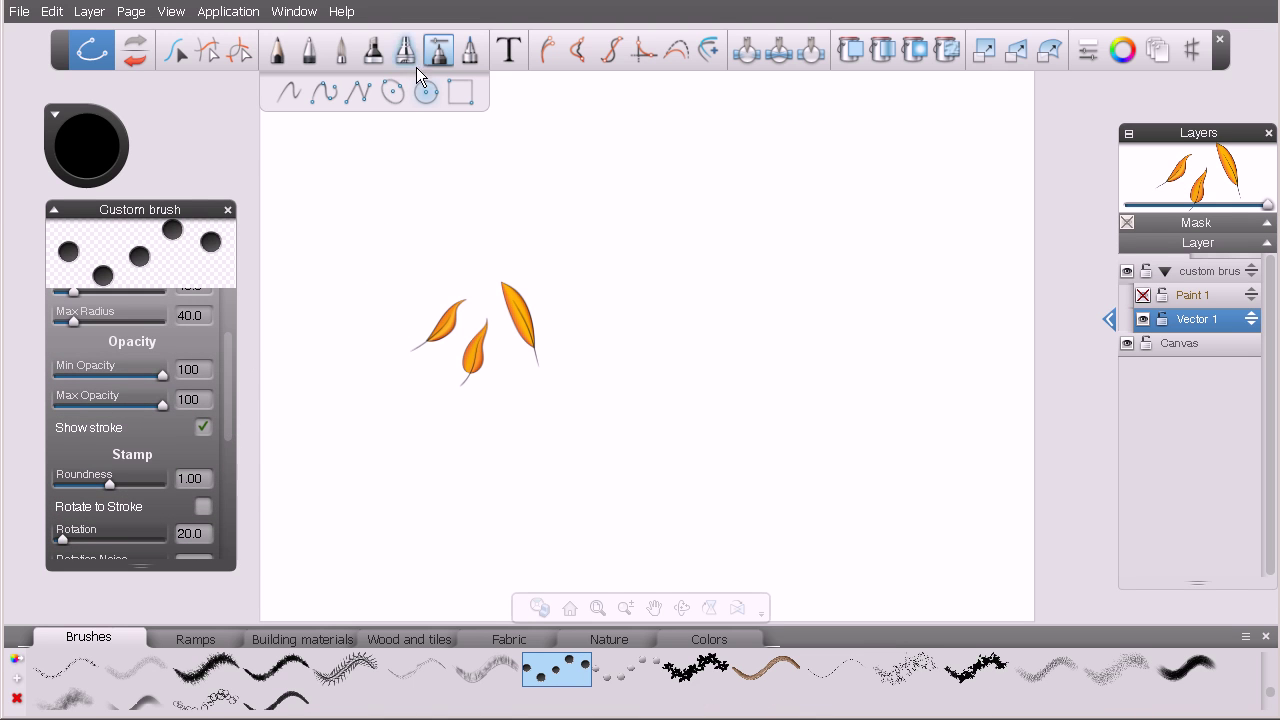
scroll(224, 348, "up", 2)
left_click_drag(225, 368, 216, 498)
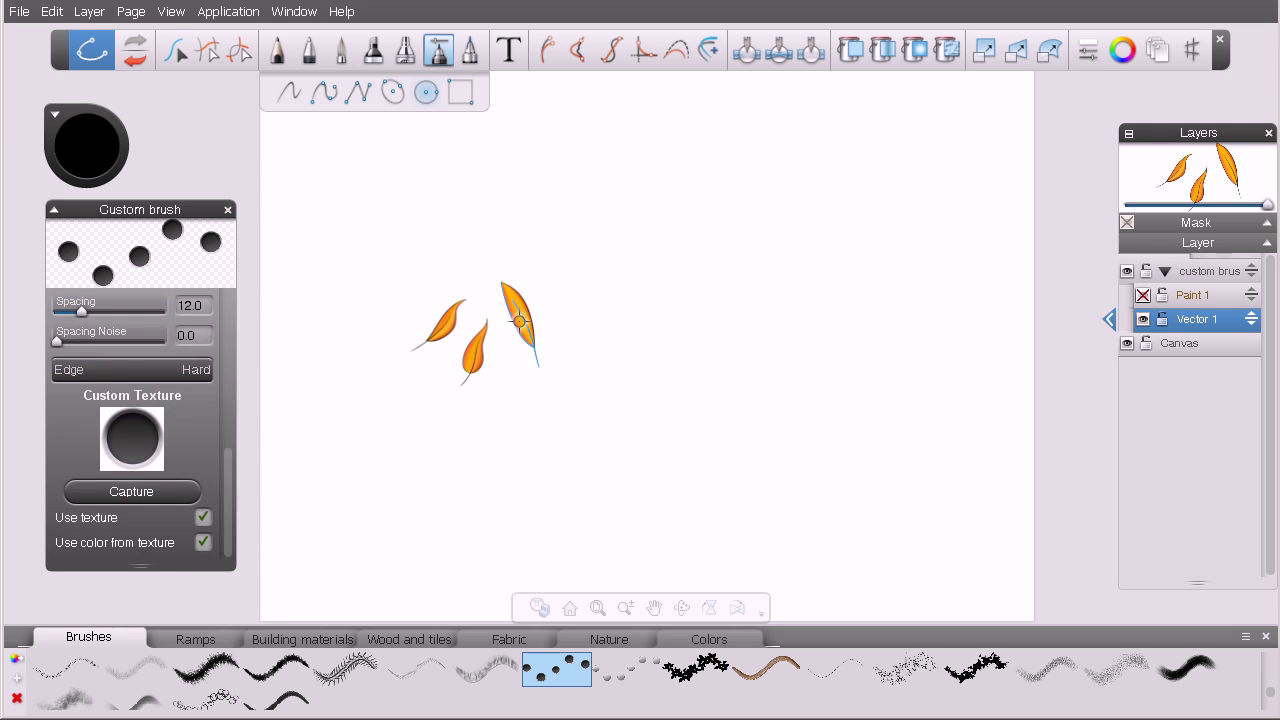
- Capture the three orange leaves on the canvas as the brush's custom texture, sizing the capture circle to enclose them
left_click(471, 355)
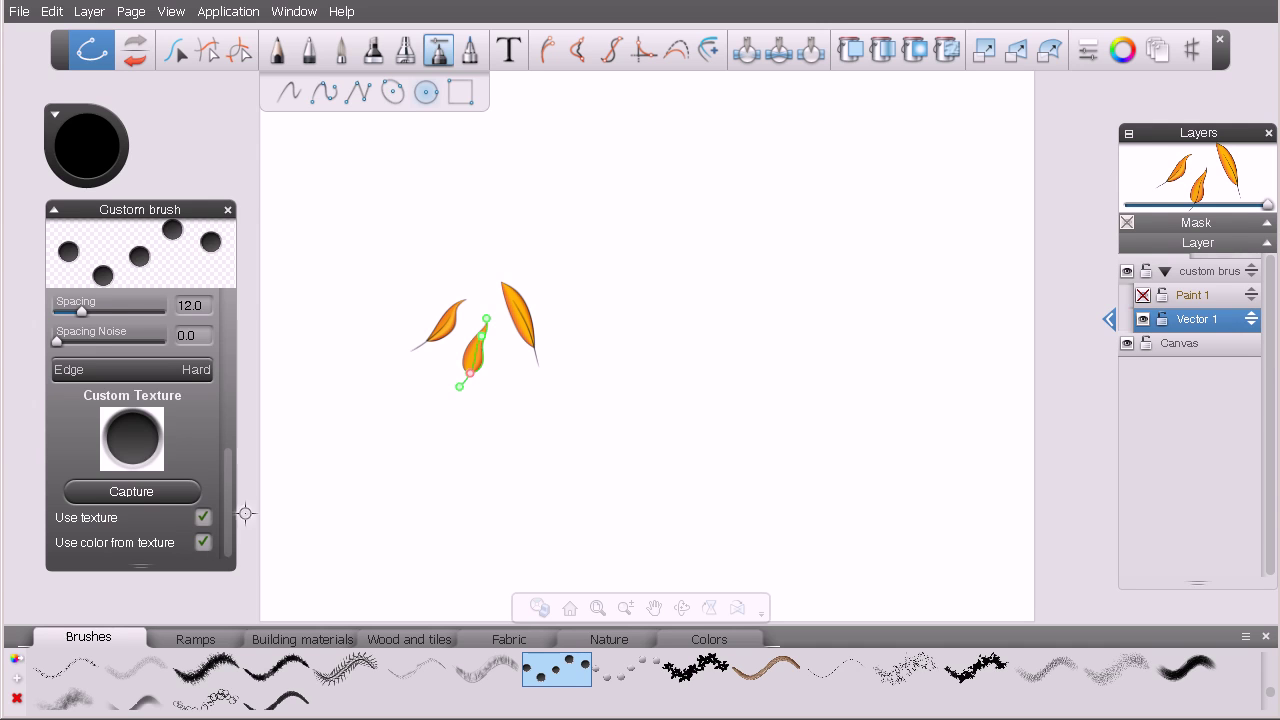
left_click(505, 312)
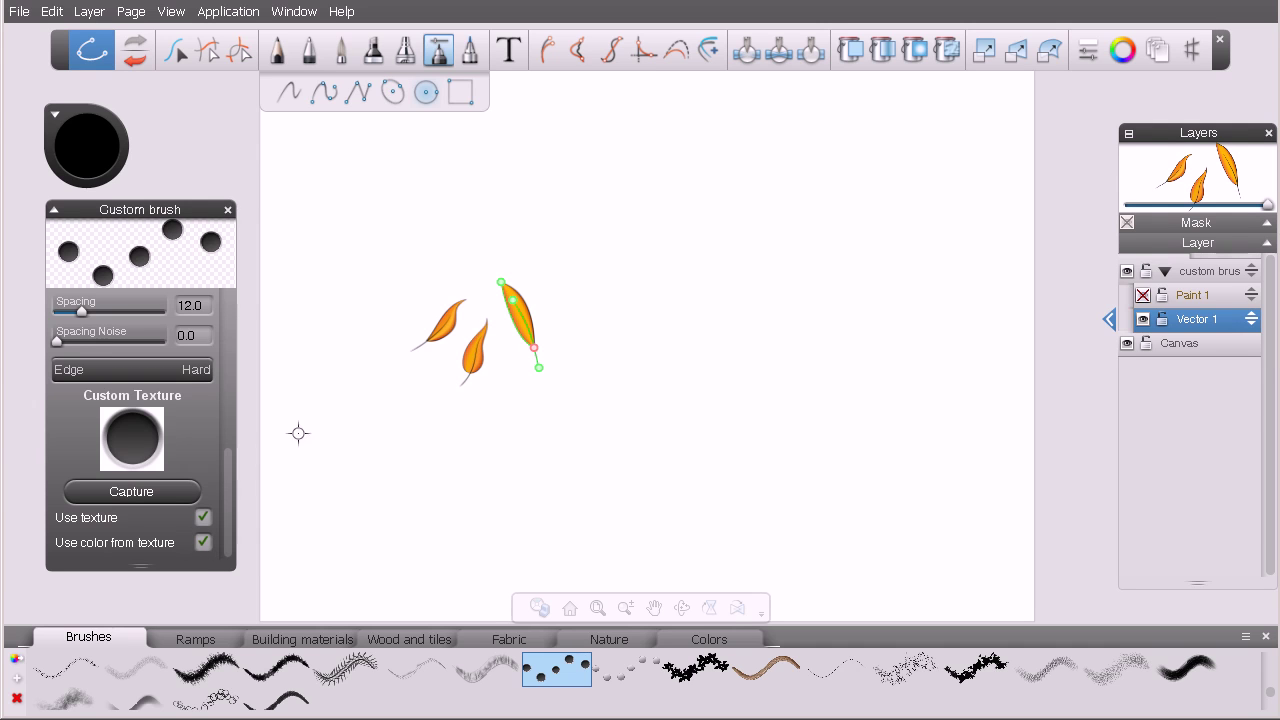
key("space")
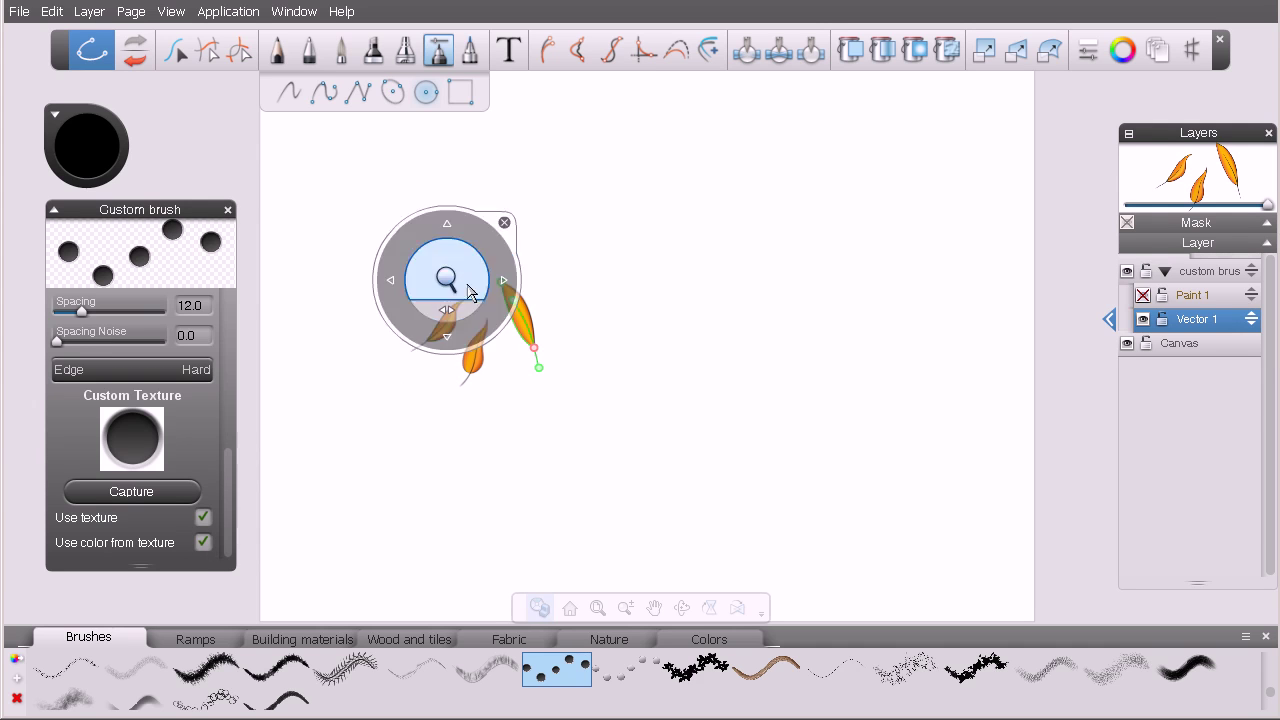
left_click_drag(467, 290, 557, 330)
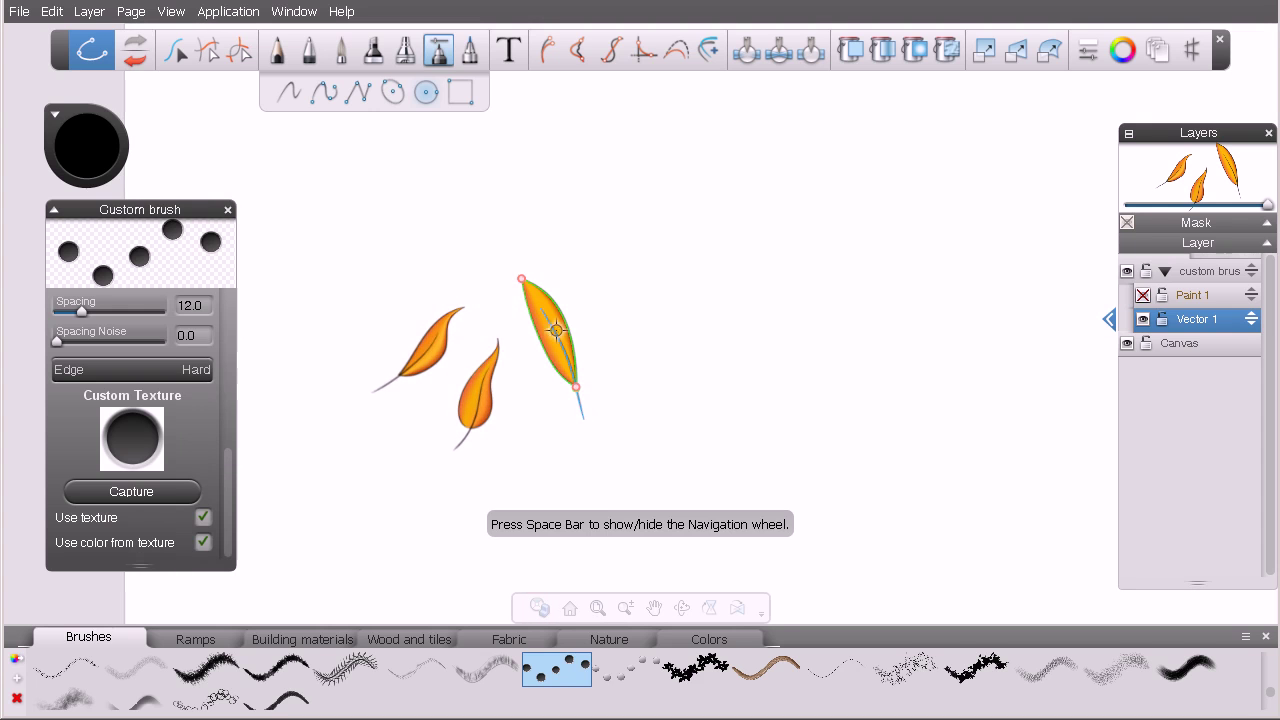
left_click(161, 493)
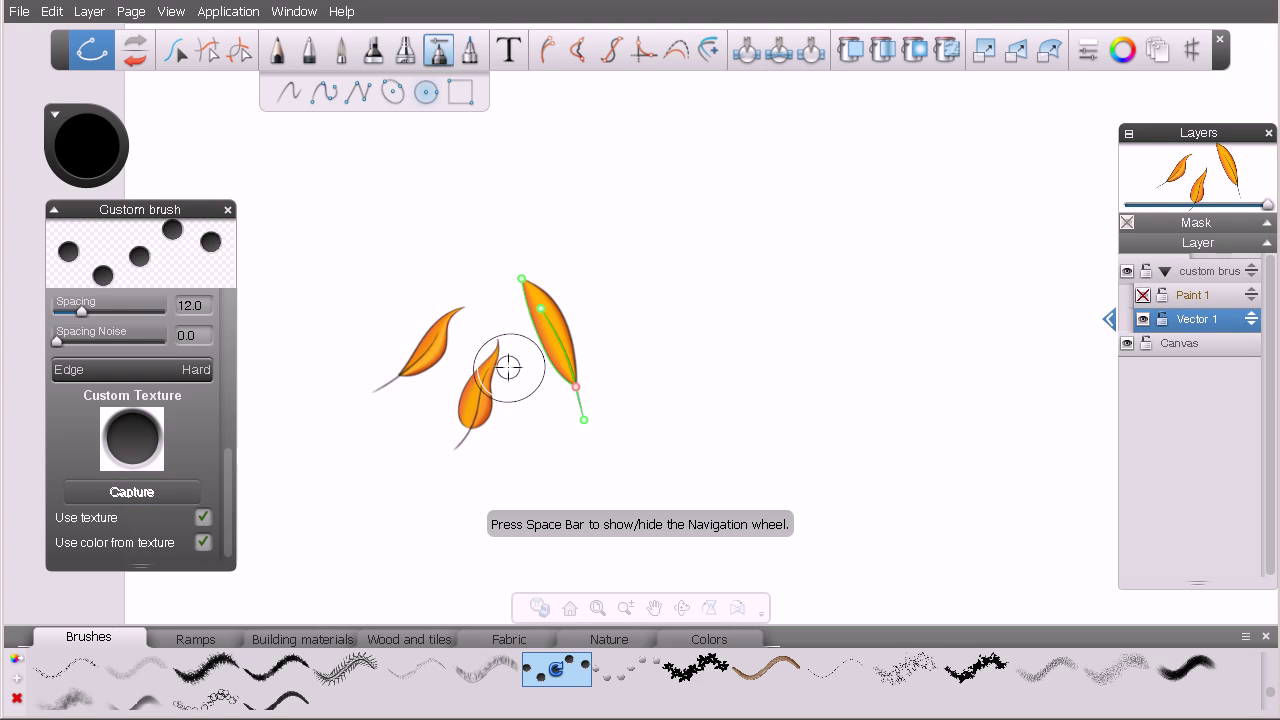
left_click(472, 384)
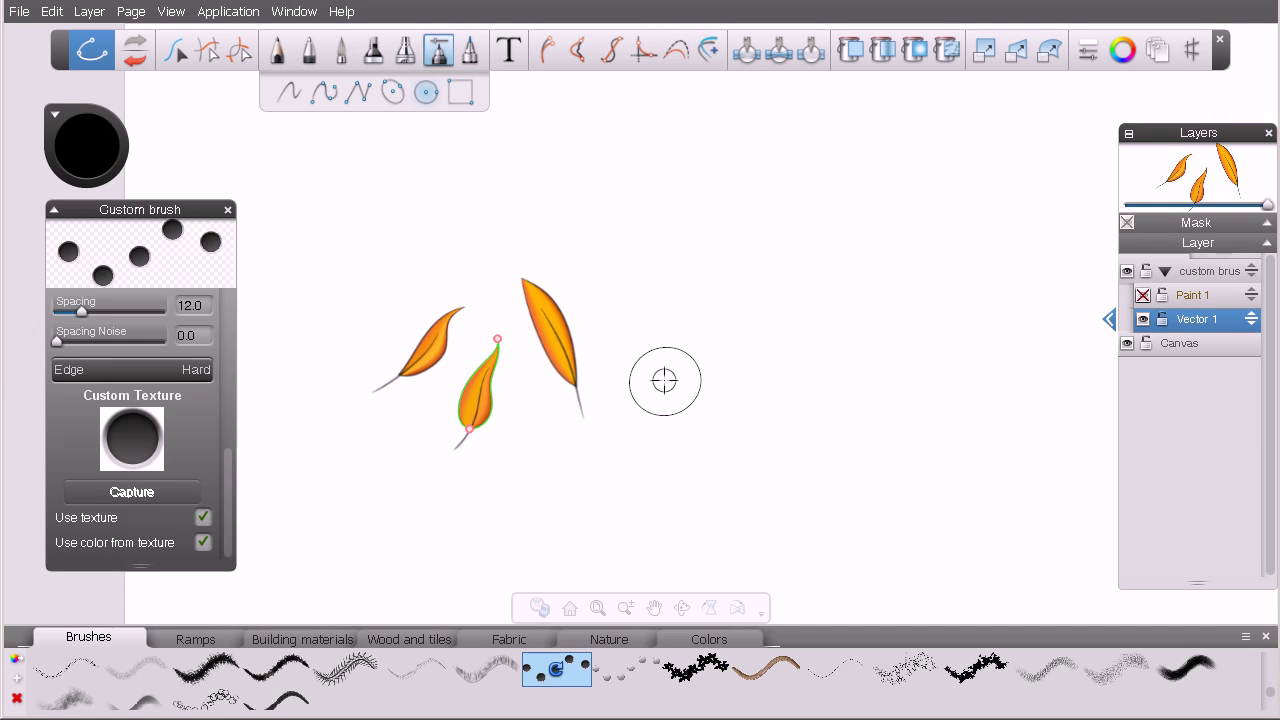
left_click(556, 330)
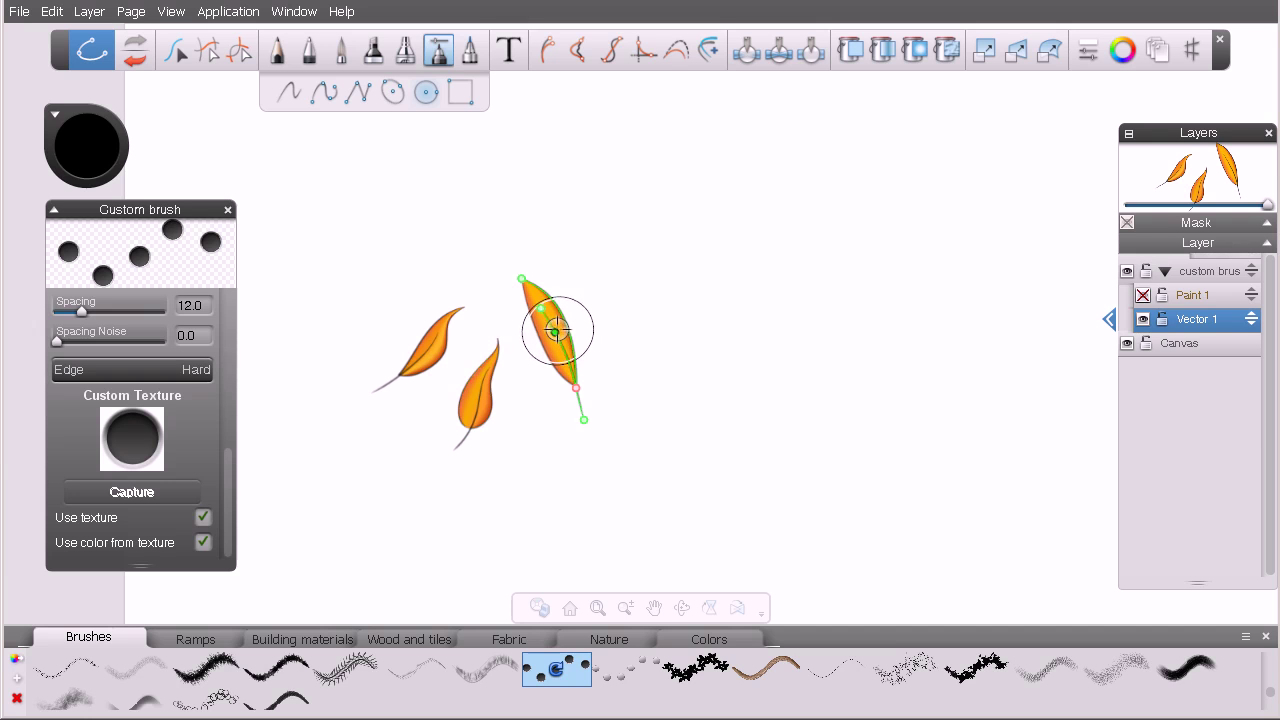
left_click(485, 378)
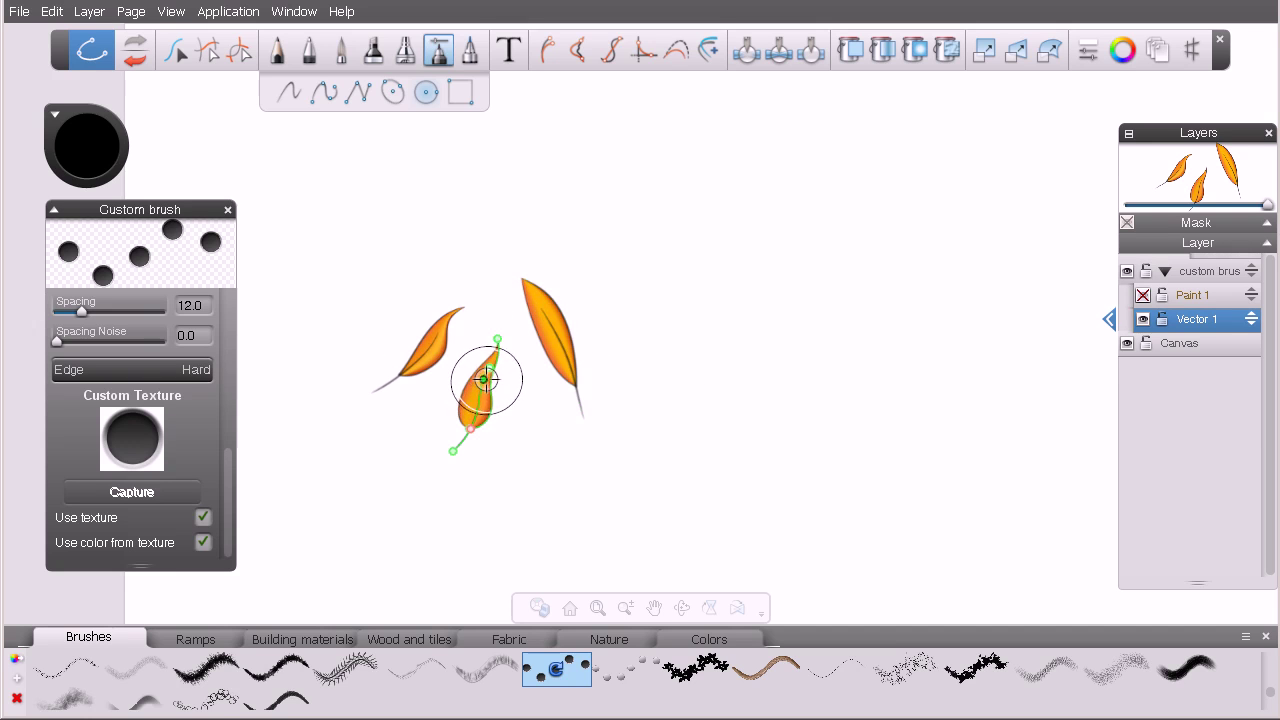
mouse_move(489, 368)
left_mouse_down()
mouse_move(803, 397)
mouse_move(1008, 381)
left_mouse_up()
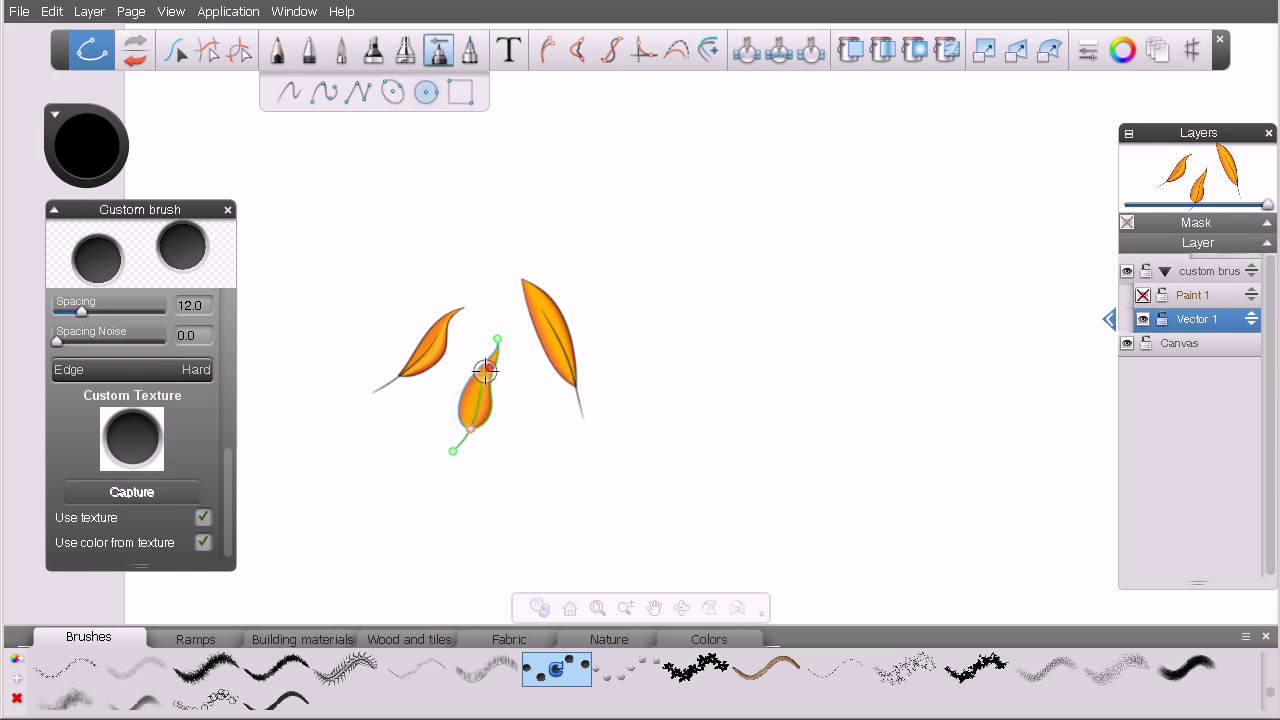
left_click_drag(484, 374, 489, 368)
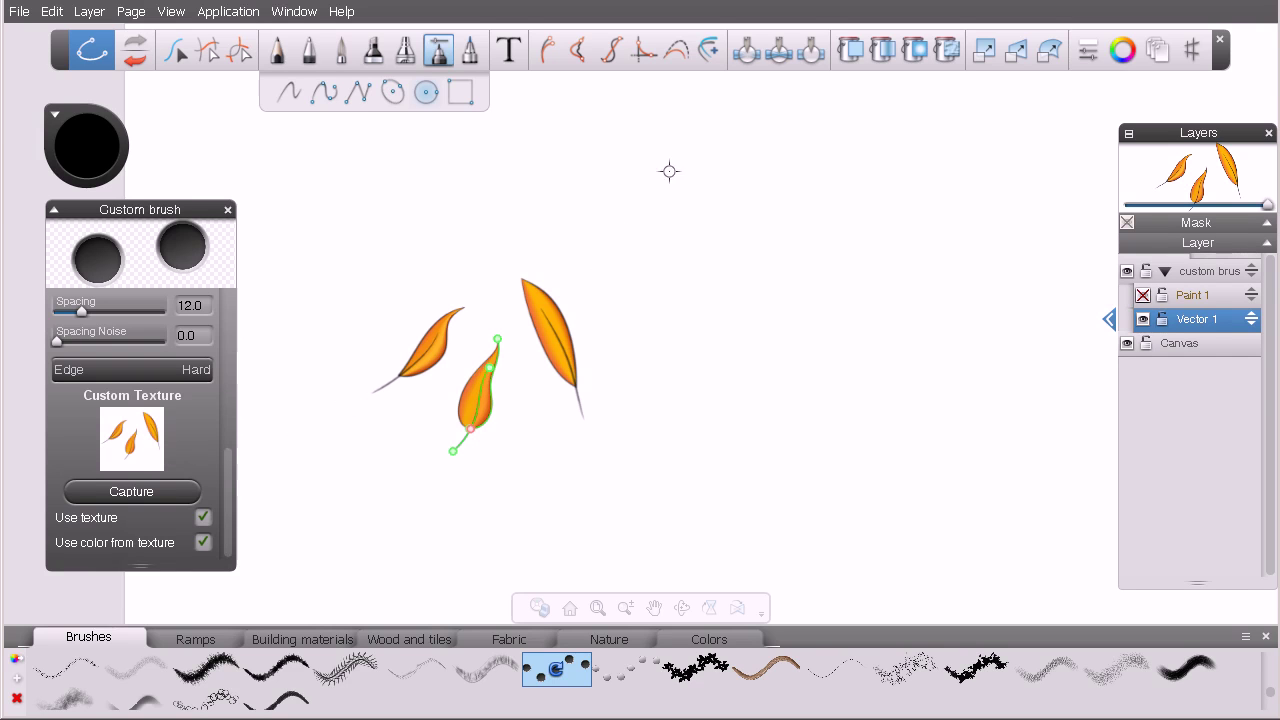
- Paint a trial leaf stroke across the empty part of the page and undo it
mouse_move(674, 230)
left_mouse_down()
mouse_move(829, 289)
mouse_move(887, 296)
left_mouse_up()
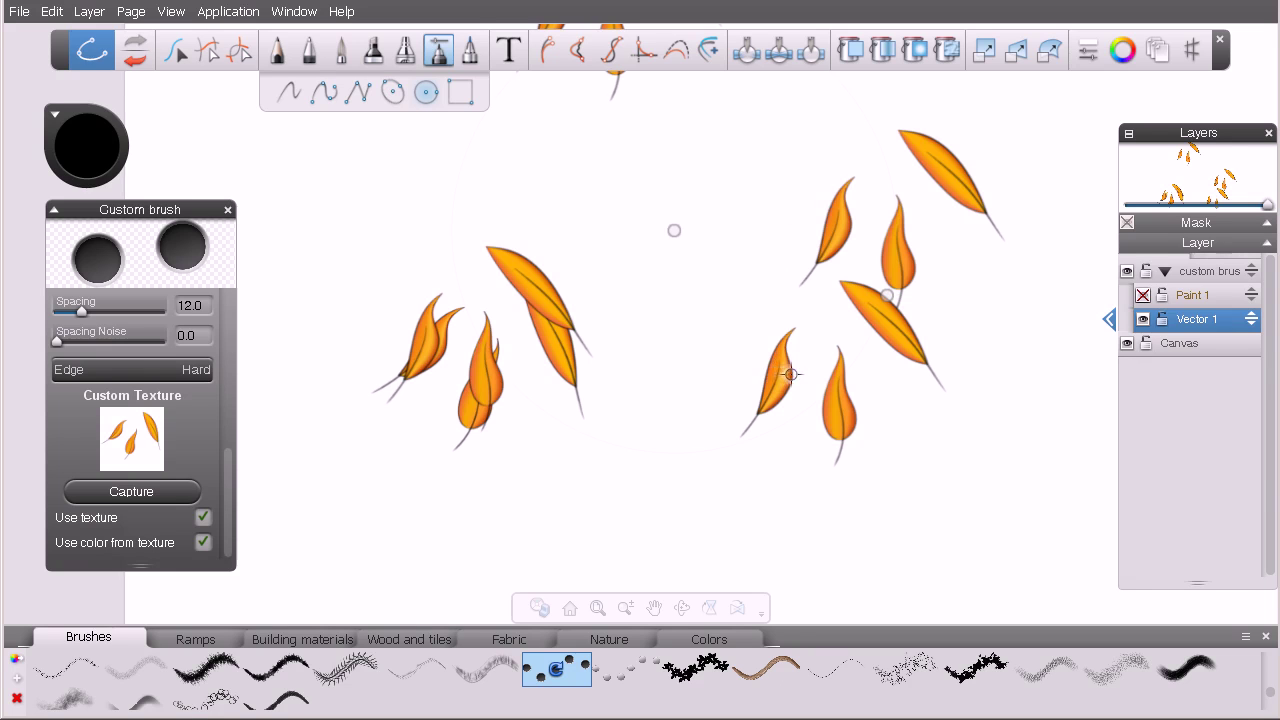
key("ctrl+z")
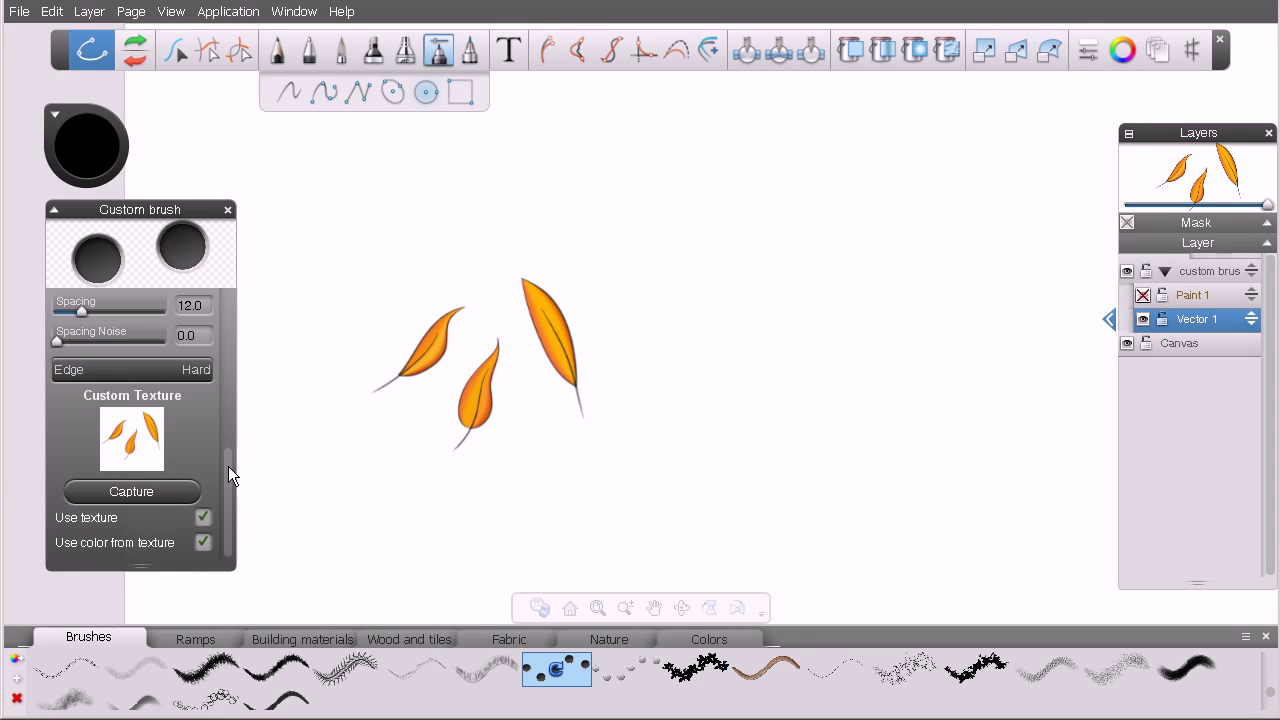
- Set the leaf brush's Min Radius to 13.2 and Max Radius to 49.7
left_click_drag(228, 466, 238, 314)
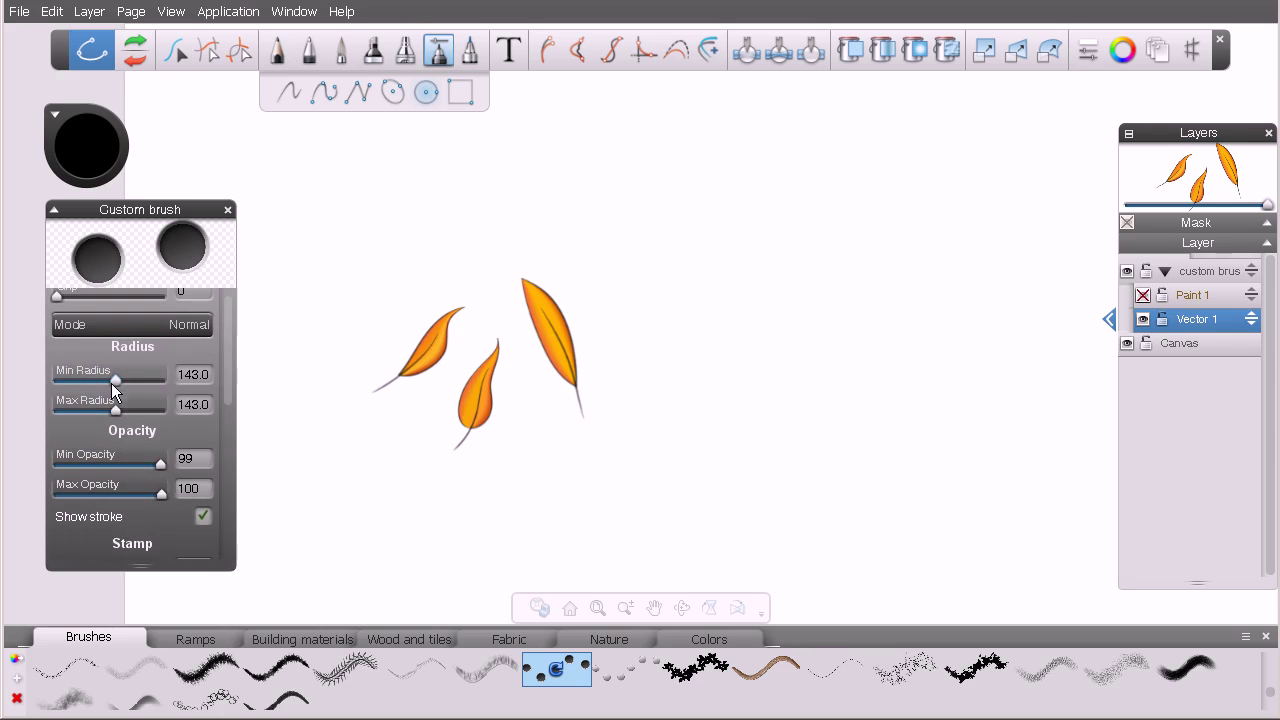
mouse_move(113, 381)
left_mouse_down()
mouse_move(89, 381)
mouse_move(113, 410)
mouse_move(86, 409)
left_mouse_up()
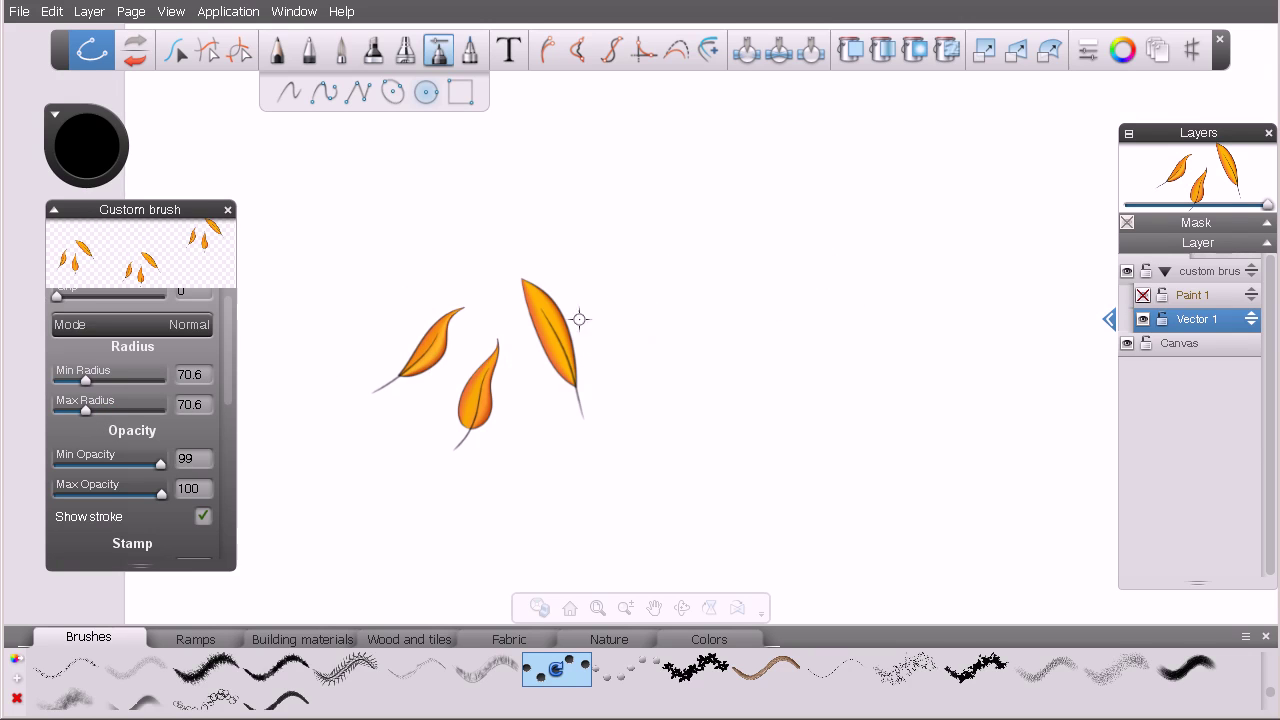
left_click_drag(791, 340, 671, 508)
left_click_drag(854, 333, 766, 374)
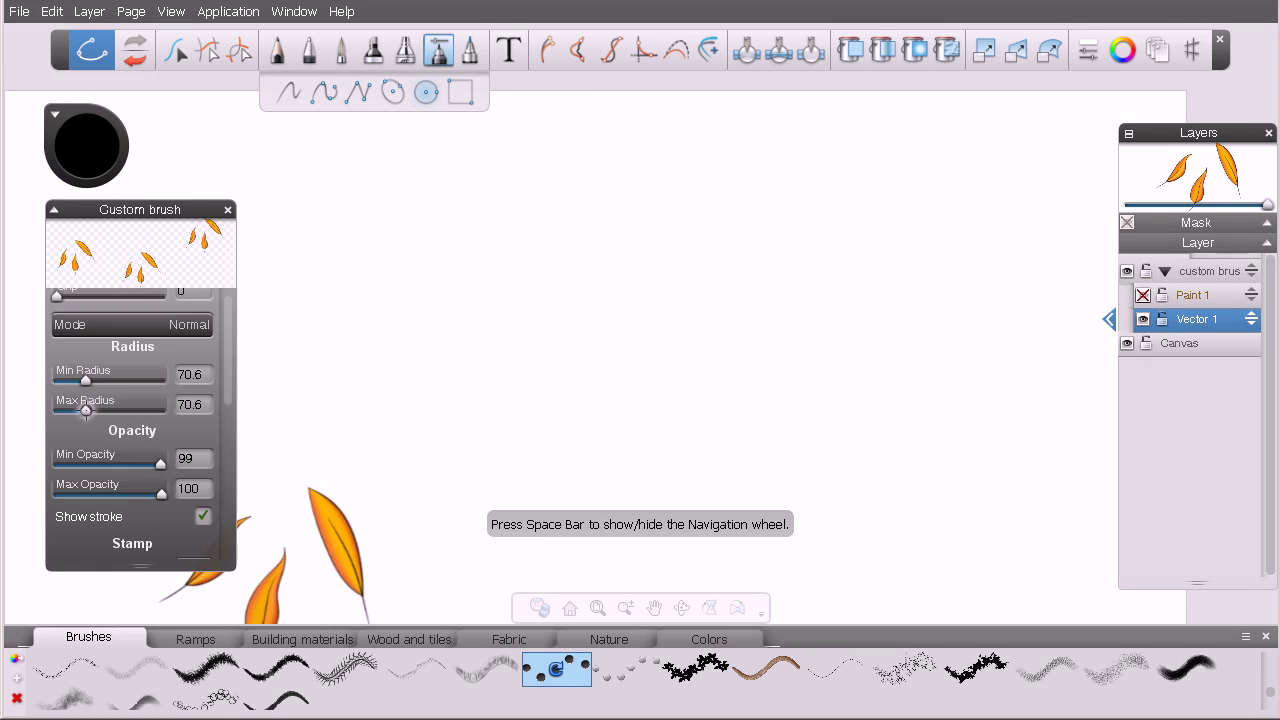
mouse_move(86, 410)
left_mouse_down()
mouse_move(72, 382)
mouse_move(73, 409)
mouse_move(69, 380)
mouse_move(81, 416)
left_mouse_up()
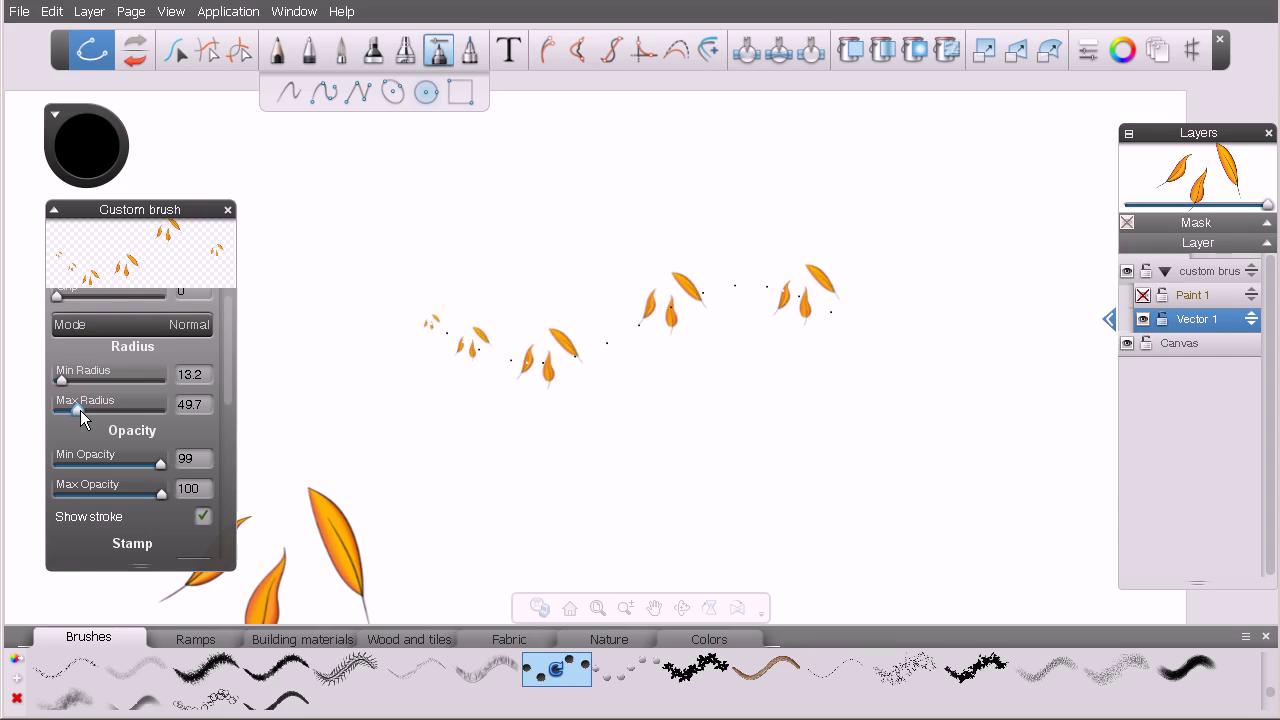
- Examine the custom brush's Mode options, Opacity values and Stamp settings without changing them
scroll(229, 395, "down", 1)
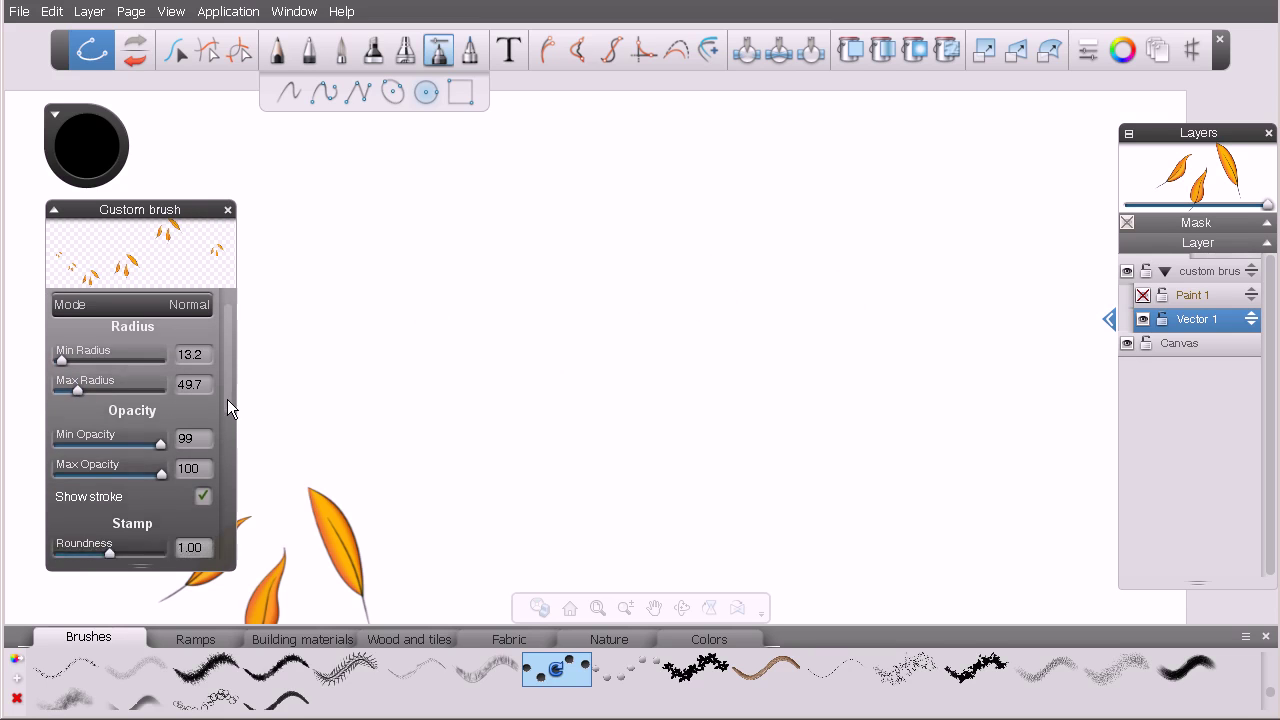
scroll(227, 390, "up", 2)
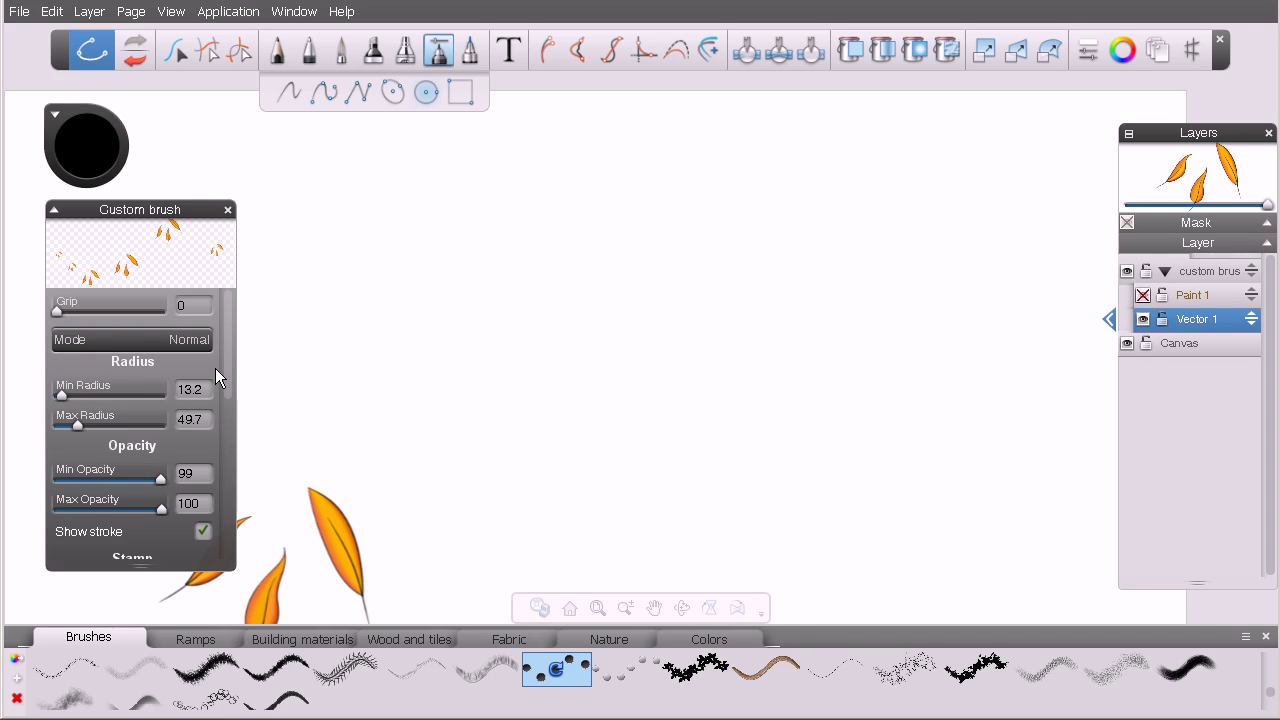
left_click(219, 345)
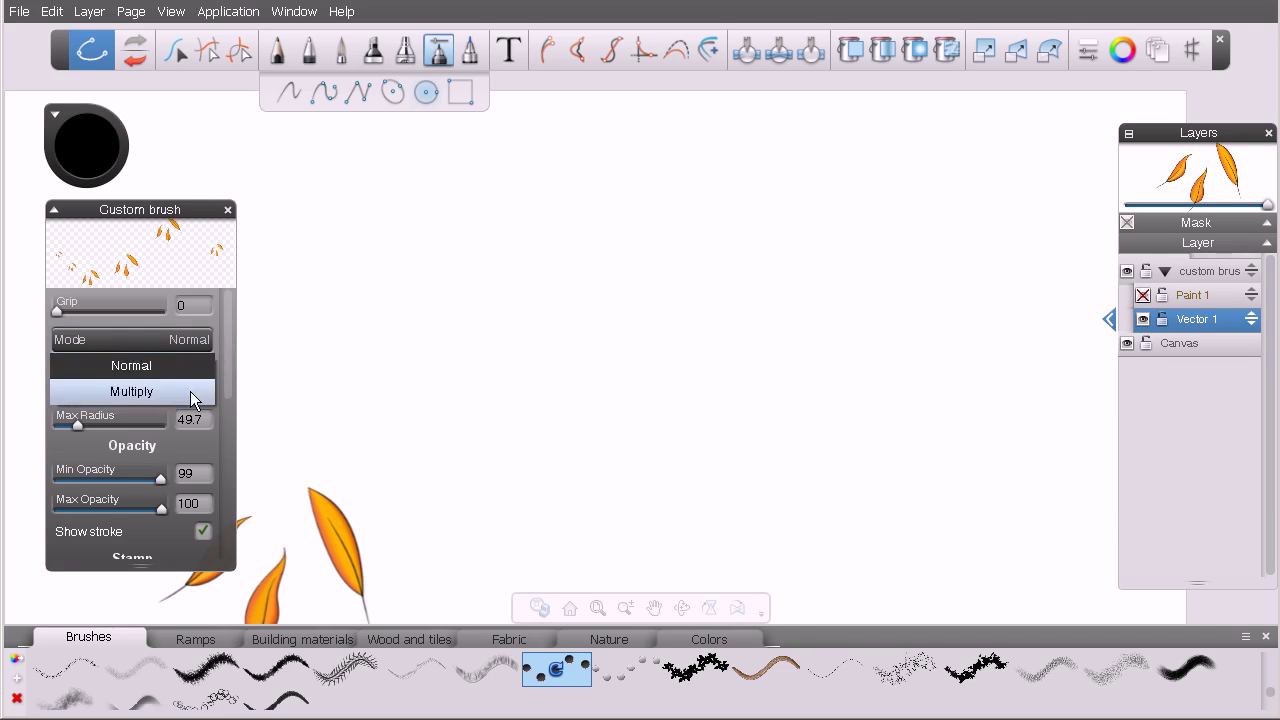
left_click(229, 356)
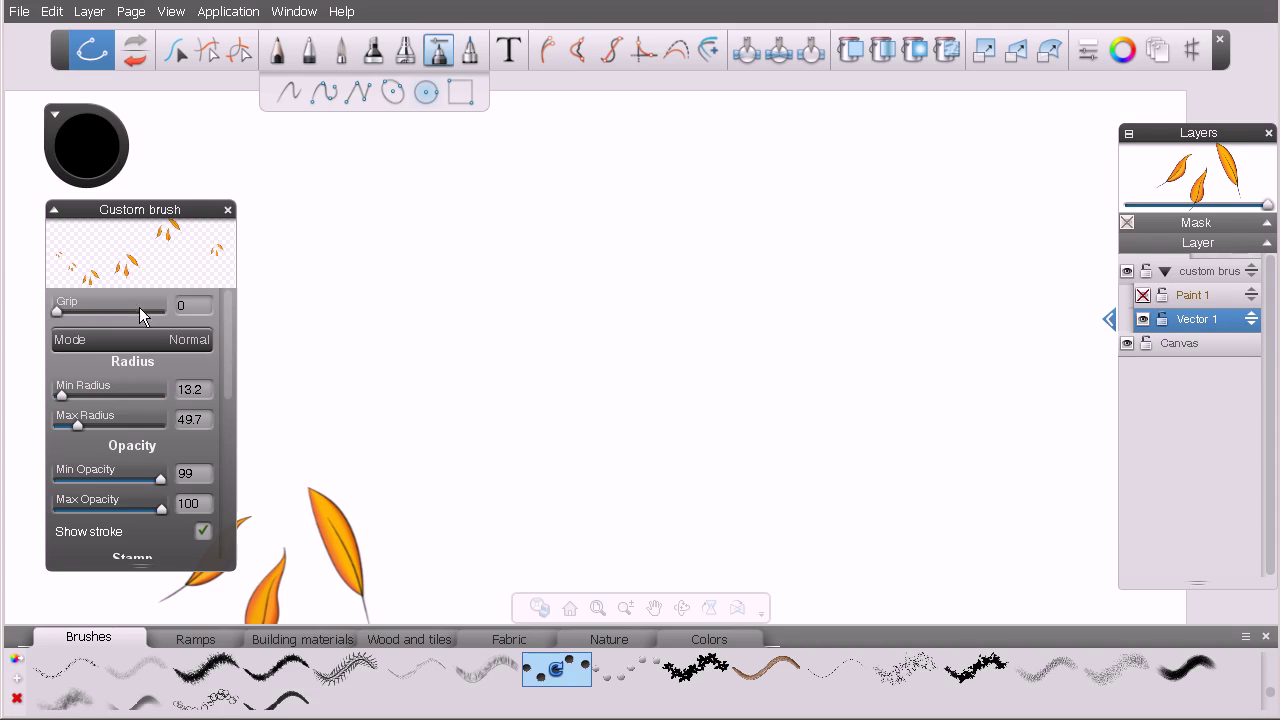
left_click_drag(228, 352, 225, 395)
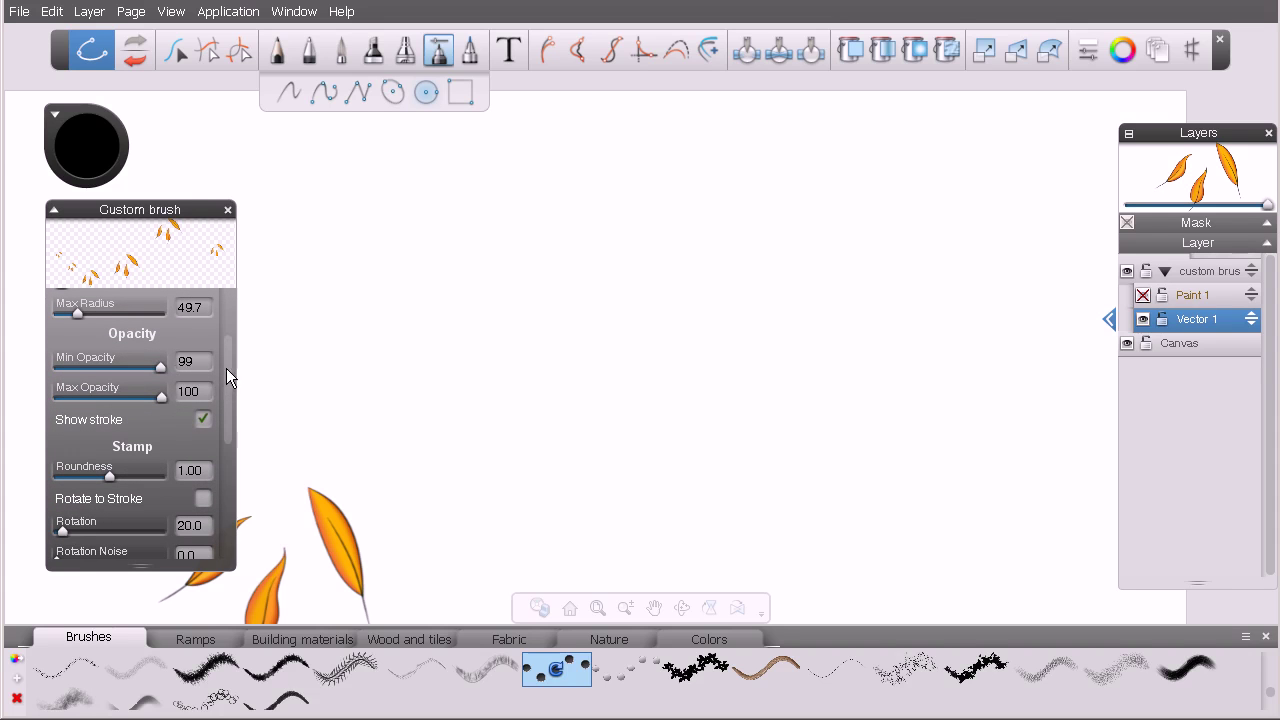
left_click_drag(226, 368, 226, 417)
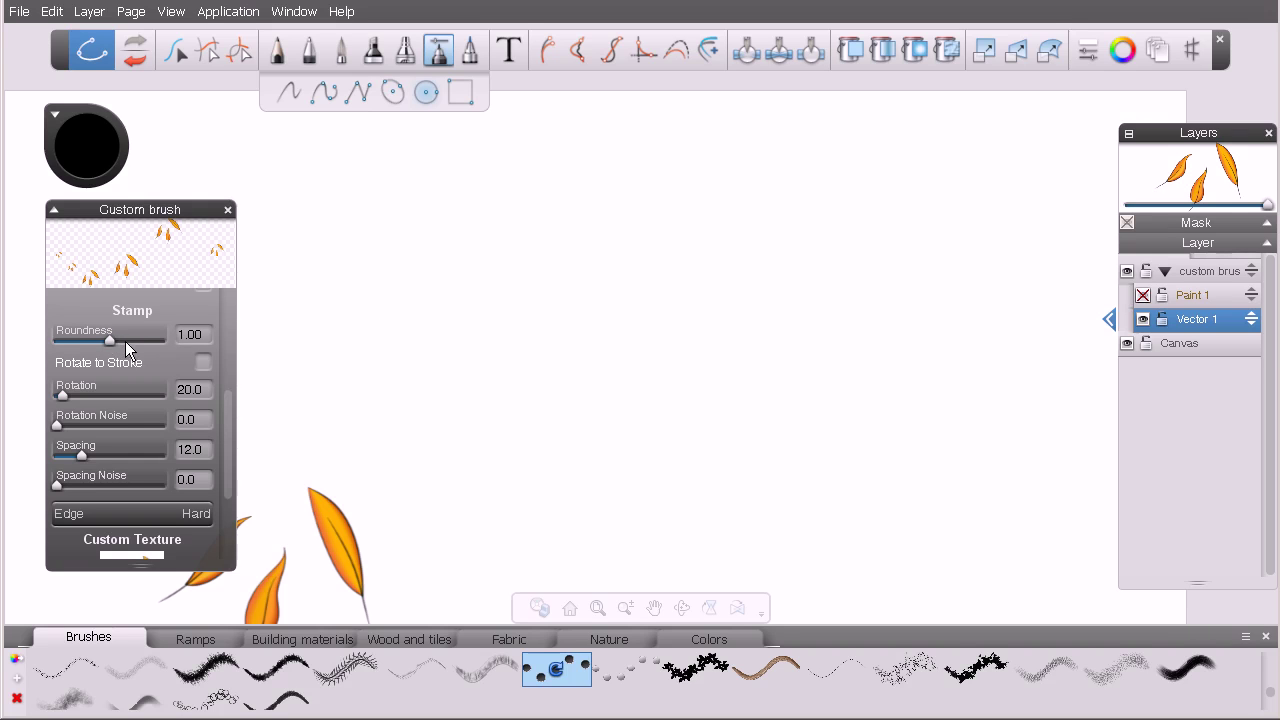
- Try a different Roundness for the leaf stamp and restore the value to 1
mouse_move(111, 340)
left_mouse_down()
mouse_move(157, 340)
mouse_move(61, 342)
mouse_move(169, 331)
left_mouse_up()
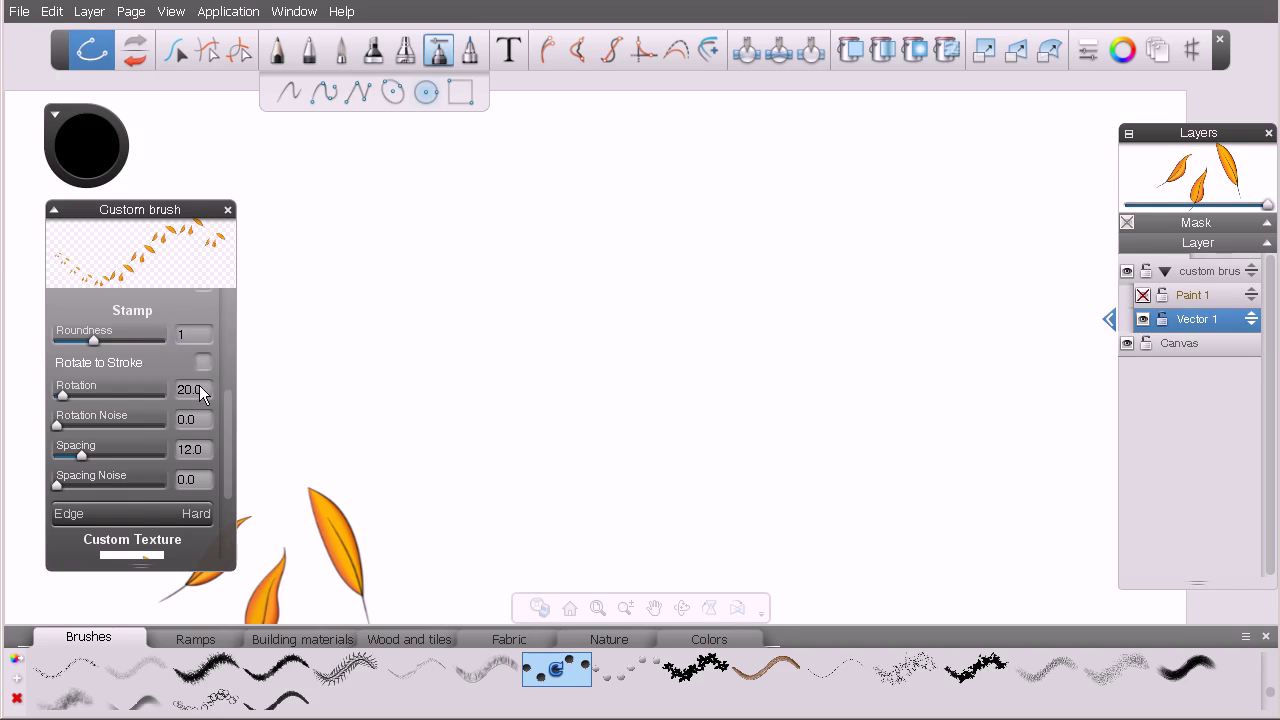
key("Tab")
key("Tab")
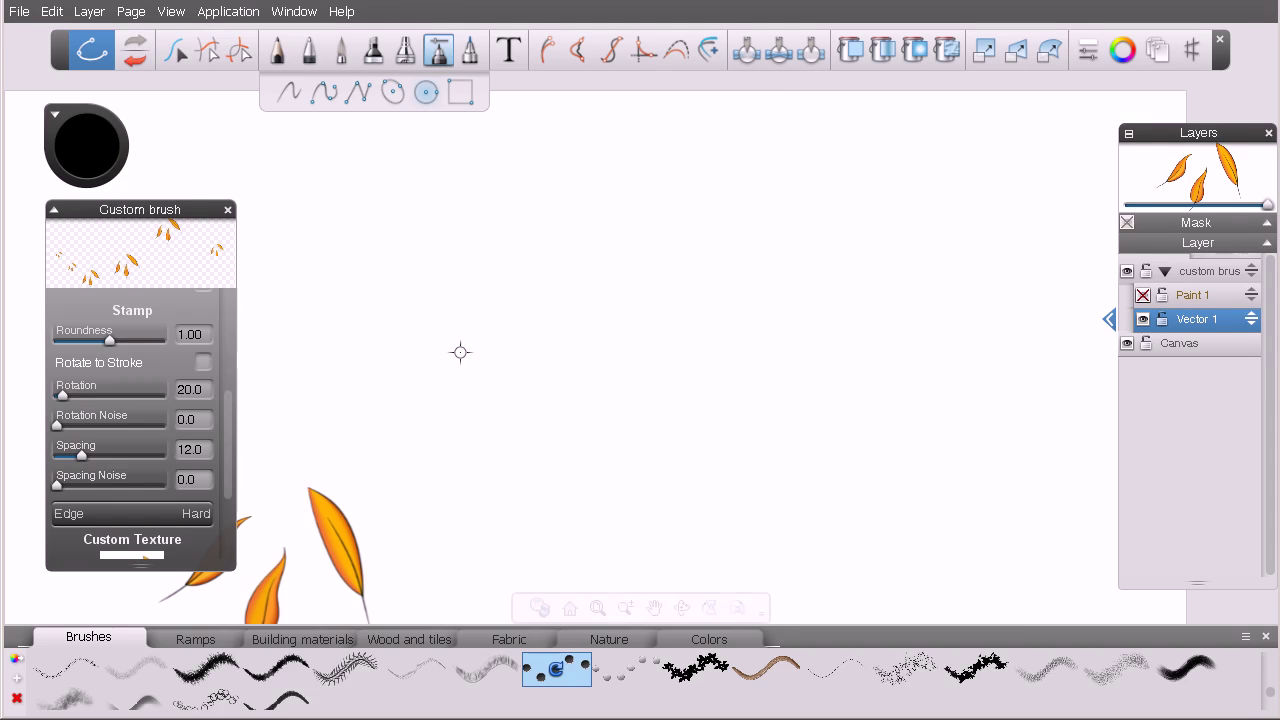
- Enable Rotate to Stroke for the leaf stamp, paint a circular trial stroke on the page and undo it
left_click(203, 363)
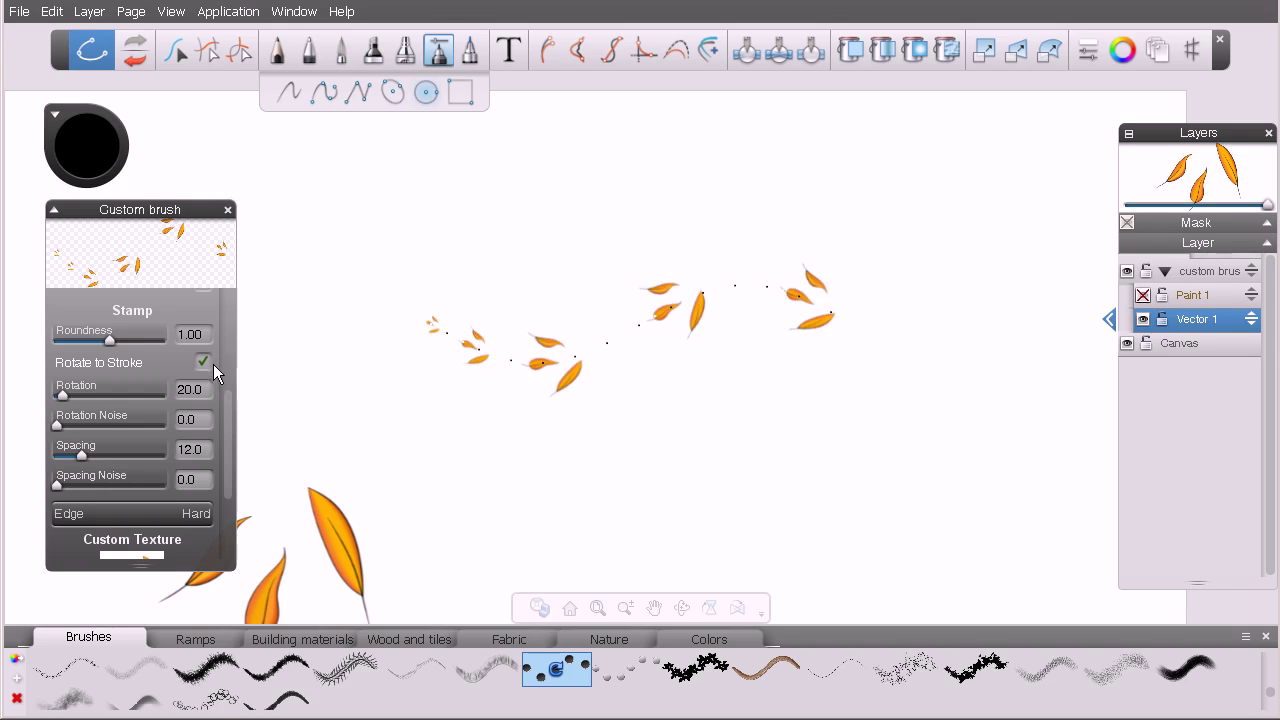
mouse_move(879, 296)
left_mouse_down()
mouse_move(751, 264)
mouse_move(621, 302)
left_mouse_up()
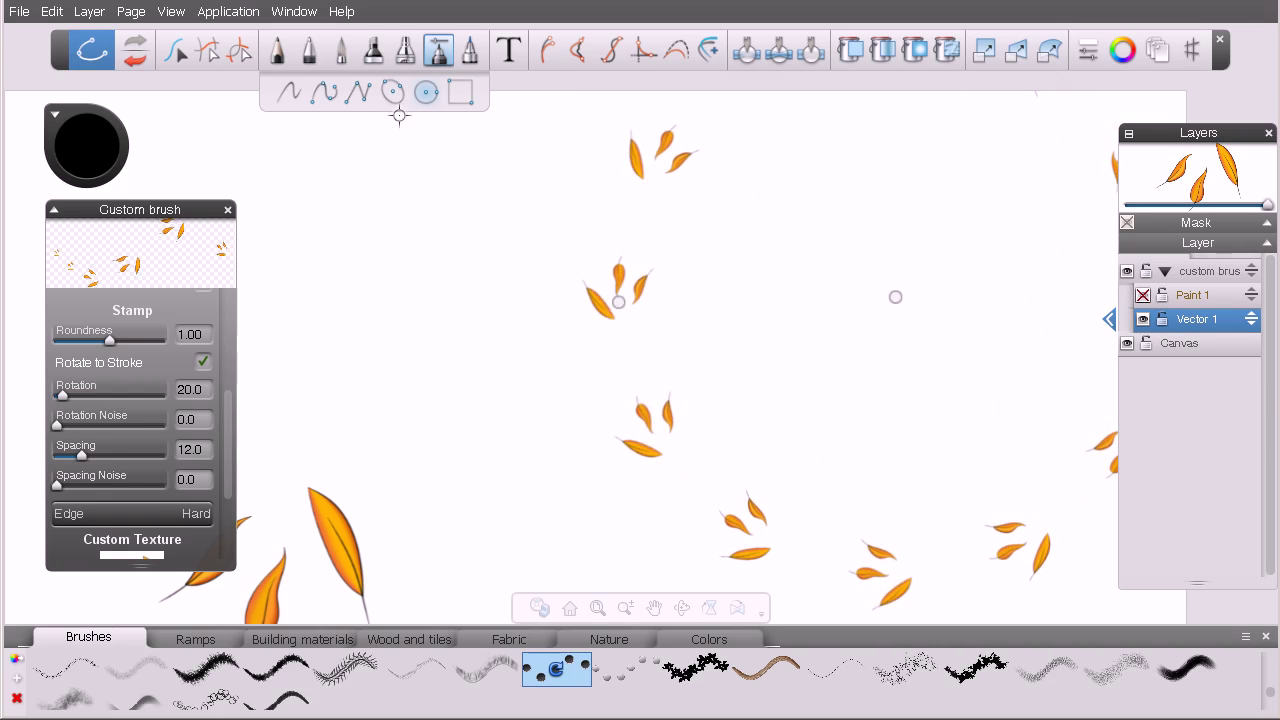
key("ctrl+z")
- Paint a looping freehand leaf stroke across the empty page, then select that curve and delete it
left_click(289, 93)
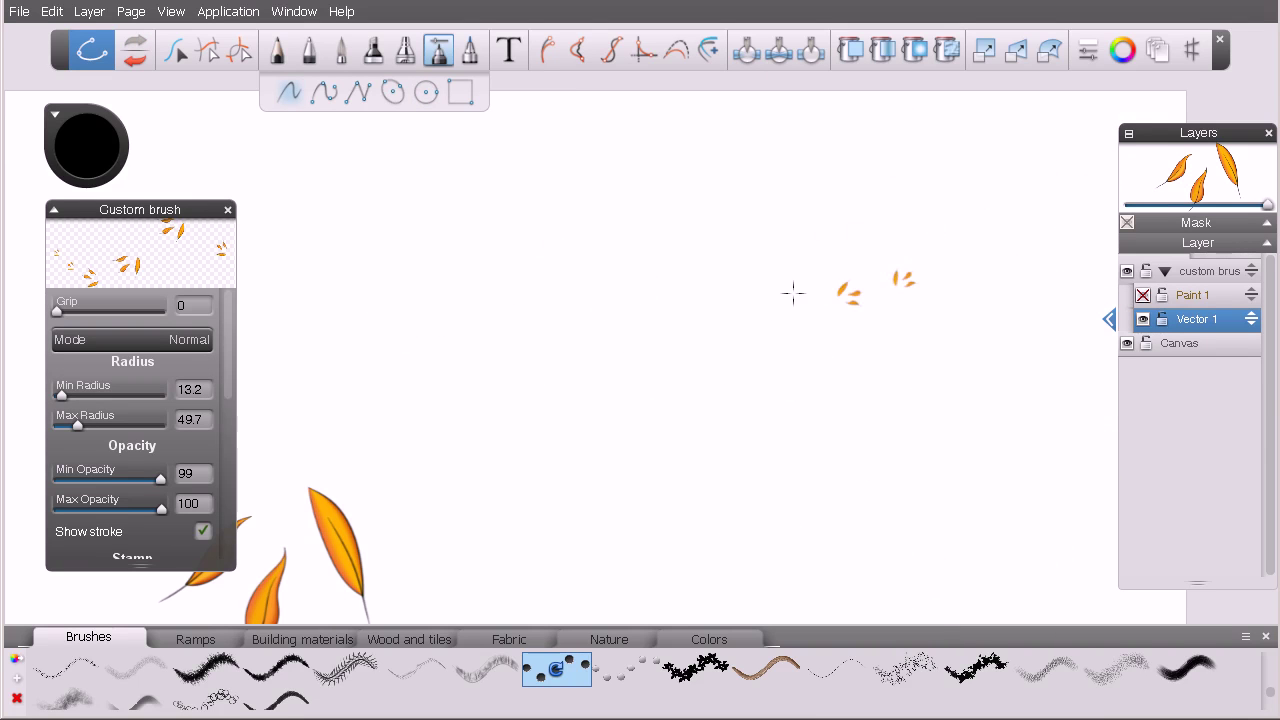
mouse_move(627, 268)
left_mouse_down()
mouse_move(477, 334)
mouse_move(446, 417)
mouse_move(446, 466)
mouse_move(563, 530)
mouse_move(717, 483)
mouse_move(826, 426)
mouse_move(680, 355)
mouse_move(659, 380)
left_mouse_up()
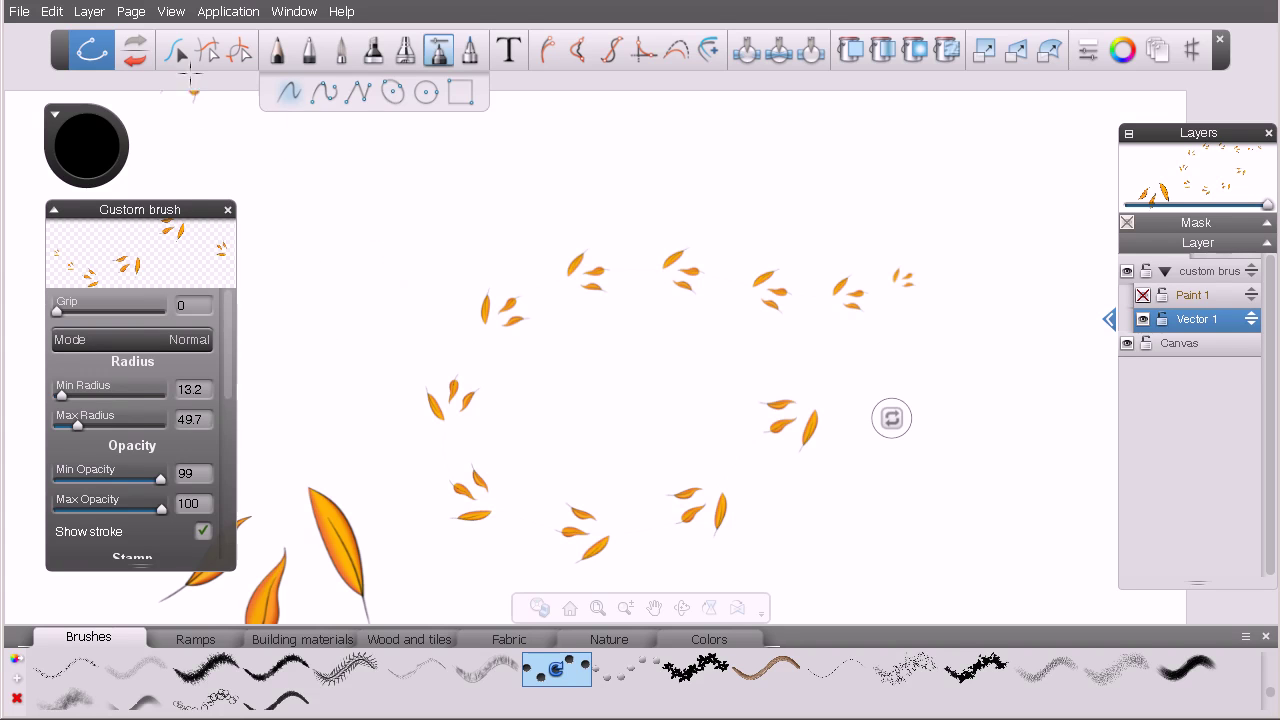
left_click(176, 54)
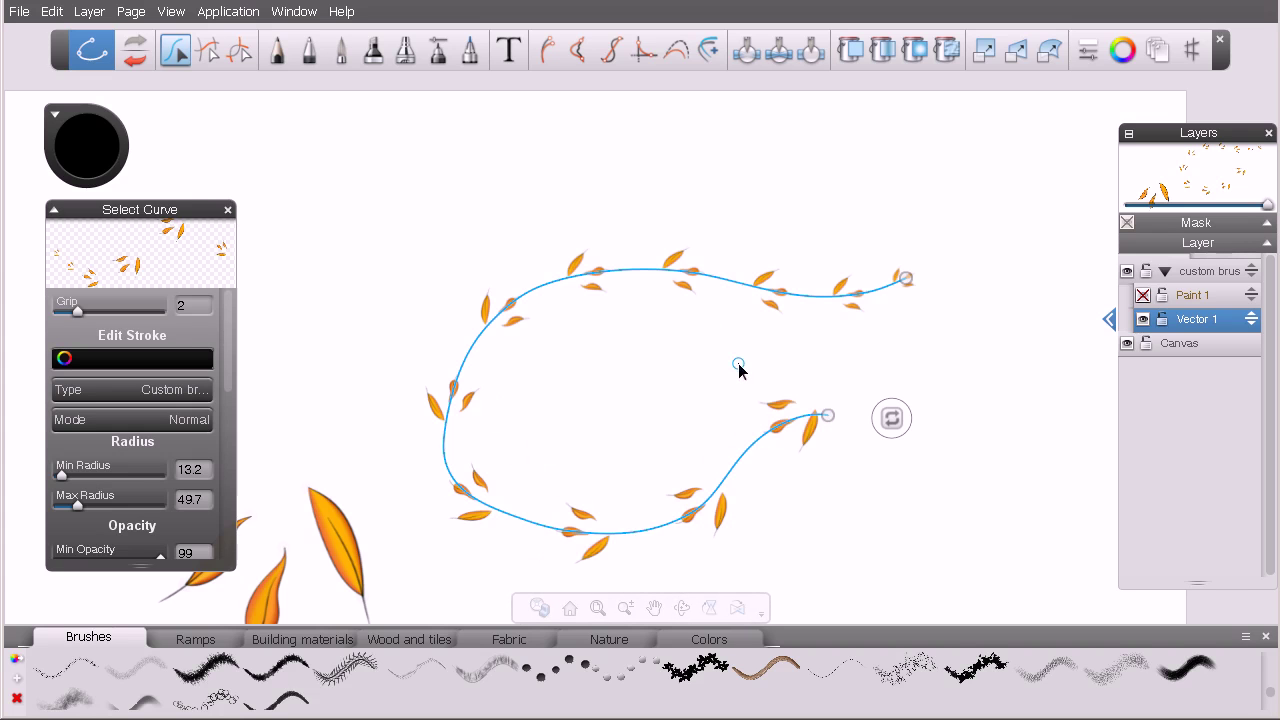
key("Delete")
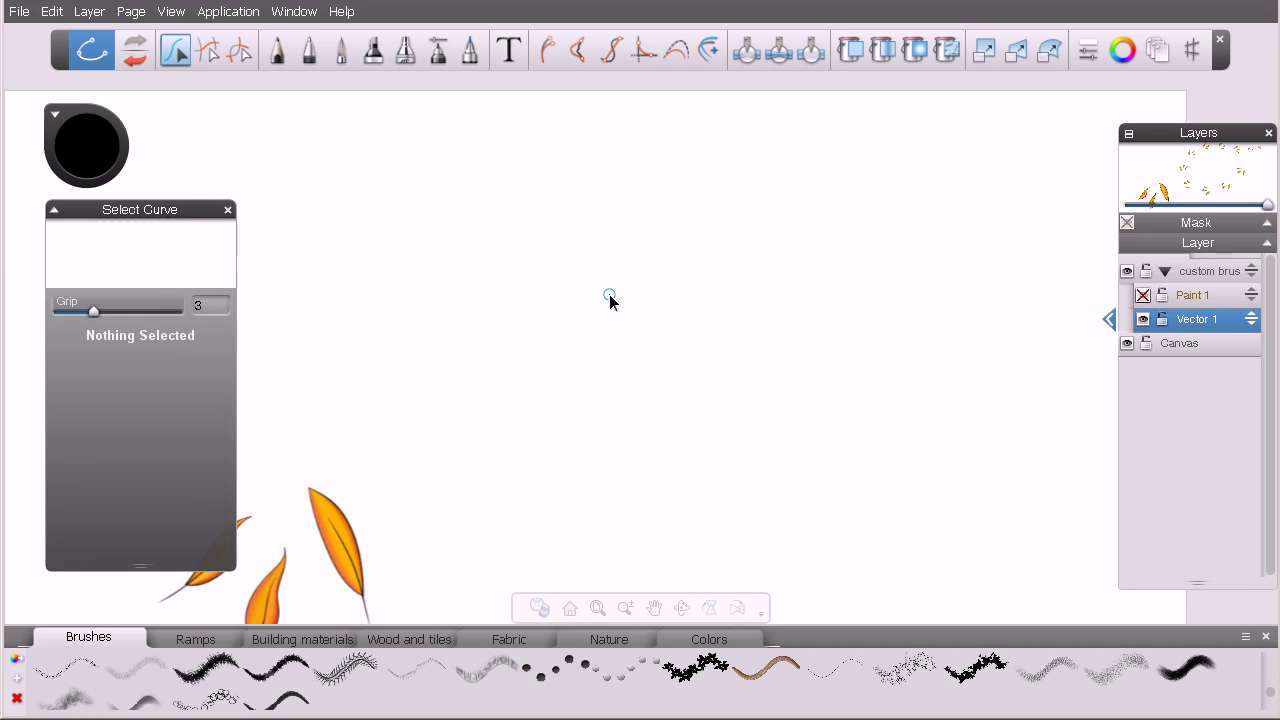
- Turn off Rotate to Stroke and set Rotation to 11, Rotation Noise to 56.9, Spacing to 6.7 and Spacing Noise to 1.6
left_click(437, 52)
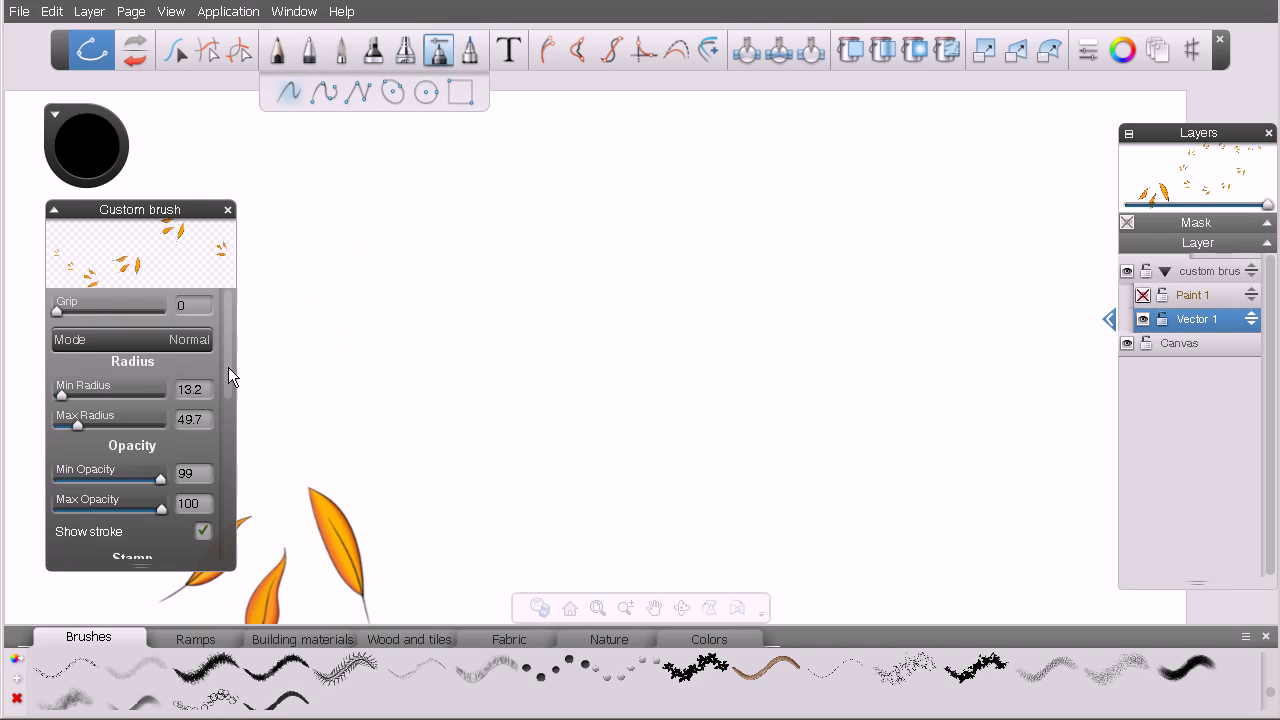
left_click_drag(228, 367, 229, 486)
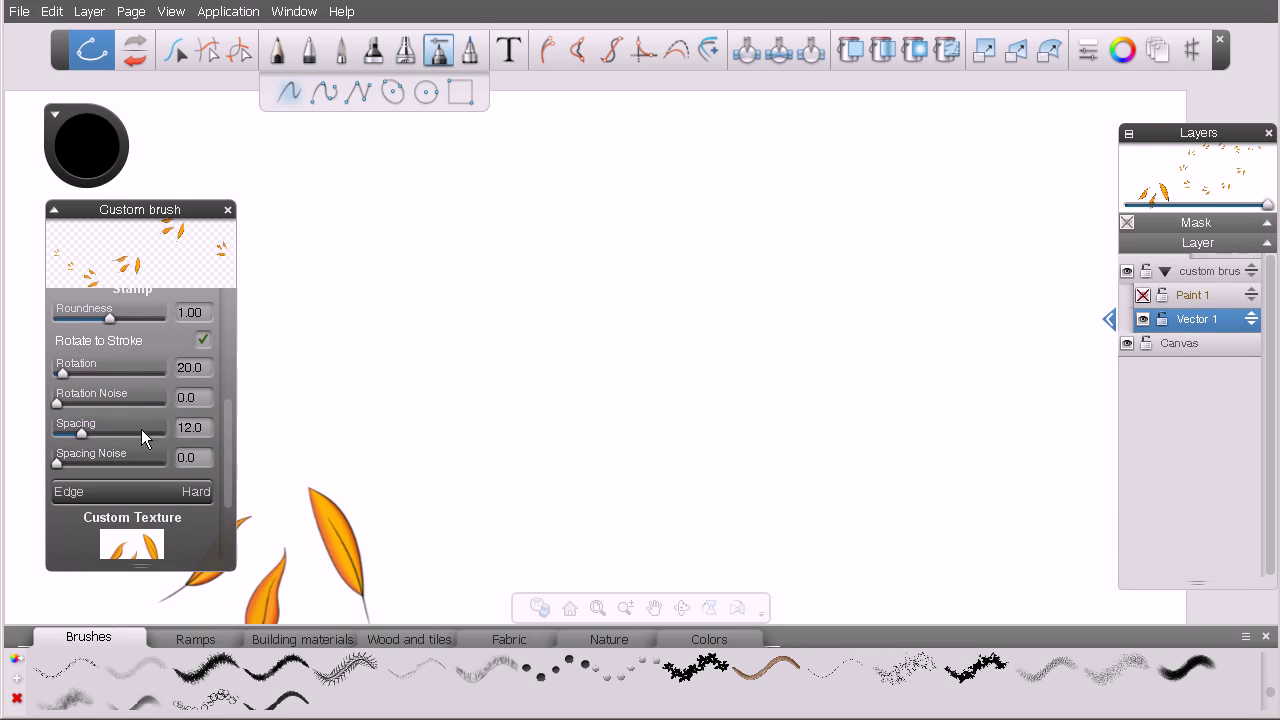
left_click(204, 339)
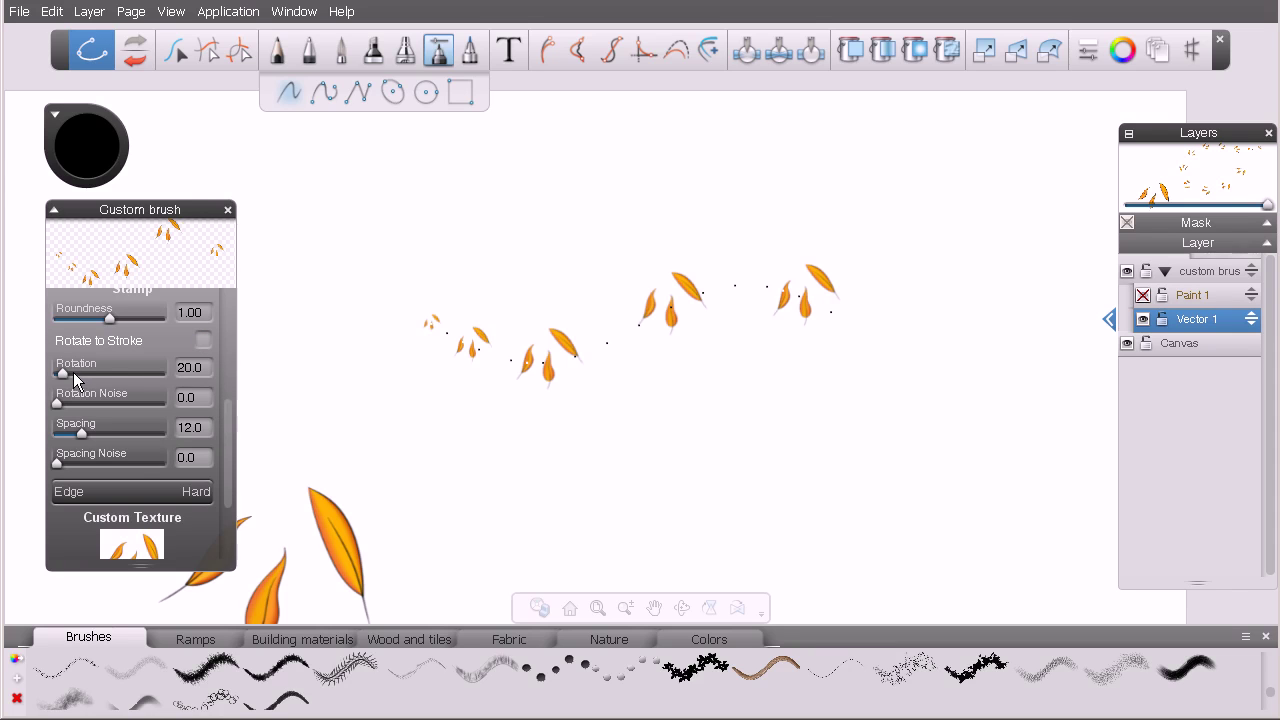
mouse_move(68, 376)
left_mouse_down()
mouse_move(100, 378)
mouse_move(59, 376)
left_mouse_up()
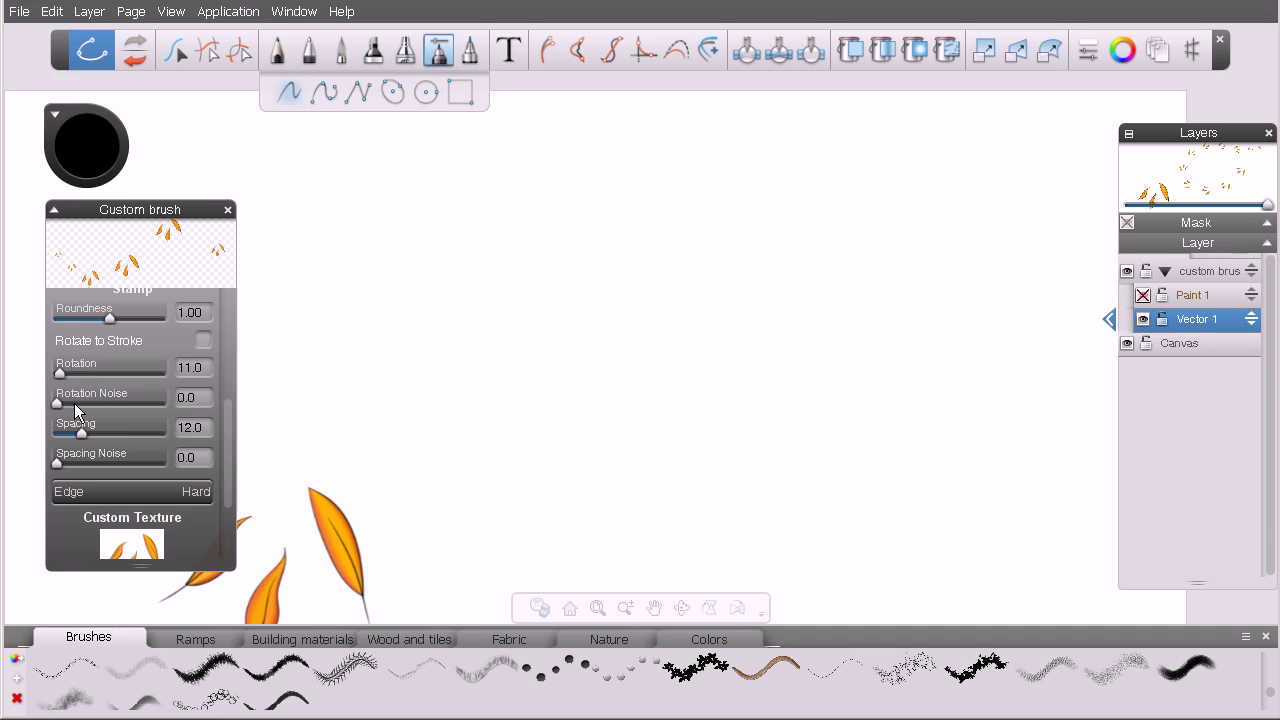
mouse_move(58, 405)
left_mouse_down()
mouse_move(108, 403)
mouse_move(94, 404)
left_mouse_up()
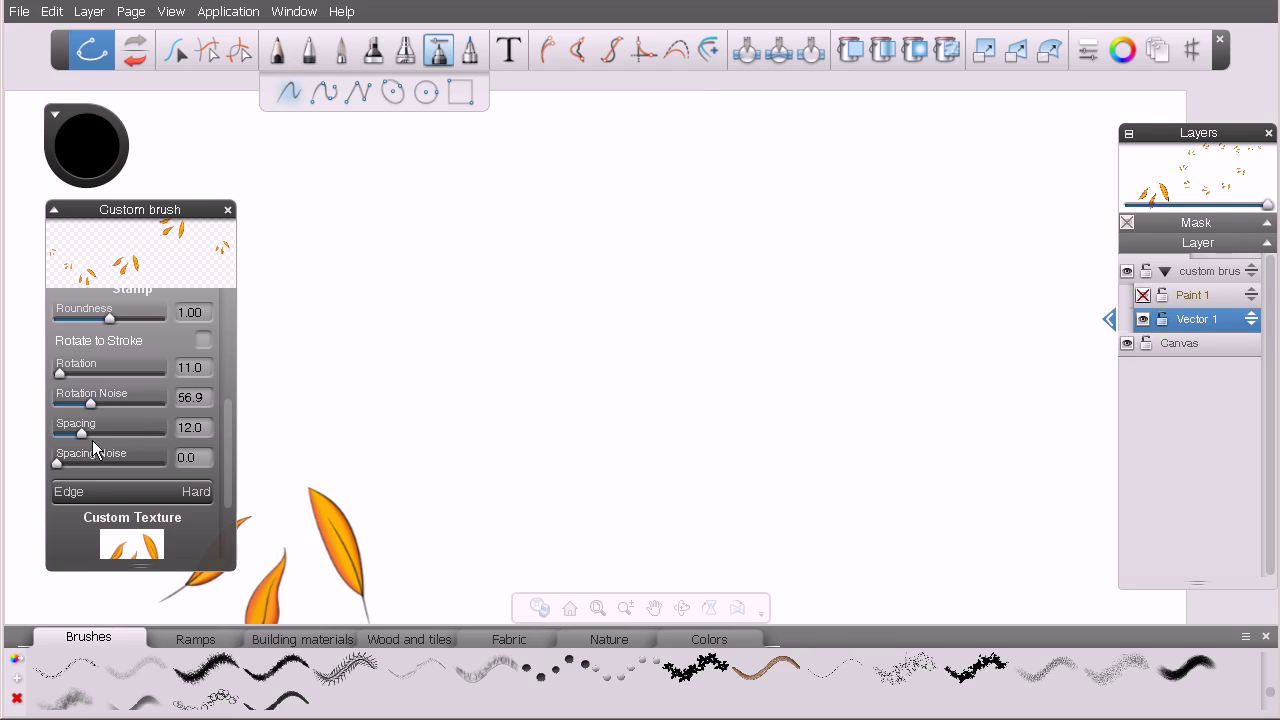
mouse_move(61, 463)
left_mouse_down()
mouse_move(89, 460)
mouse_move(79, 441)
mouse_move(79, 470)
left_mouse_up()
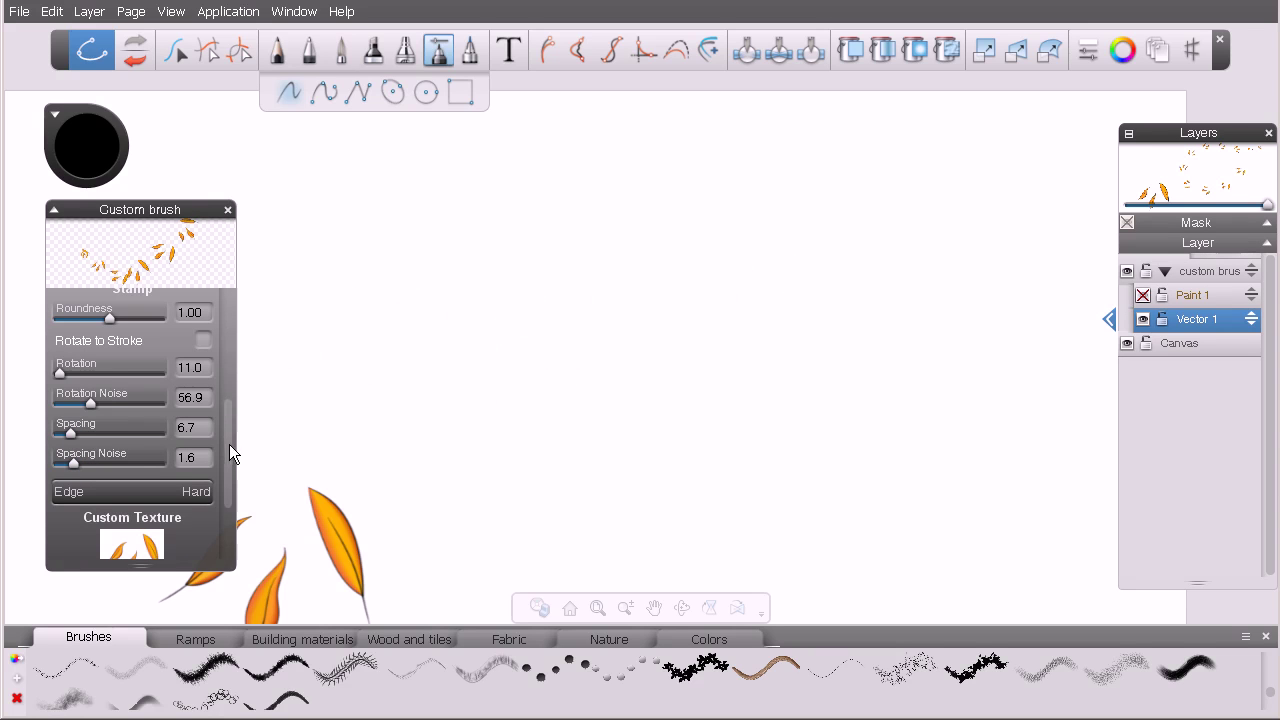
- Examine the leaf brush's Edge options and keep Hard selected
mouse_move(229, 444)
left_mouse_down()
mouse_move(230, 505)
mouse_move(229, 462)
left_mouse_up()
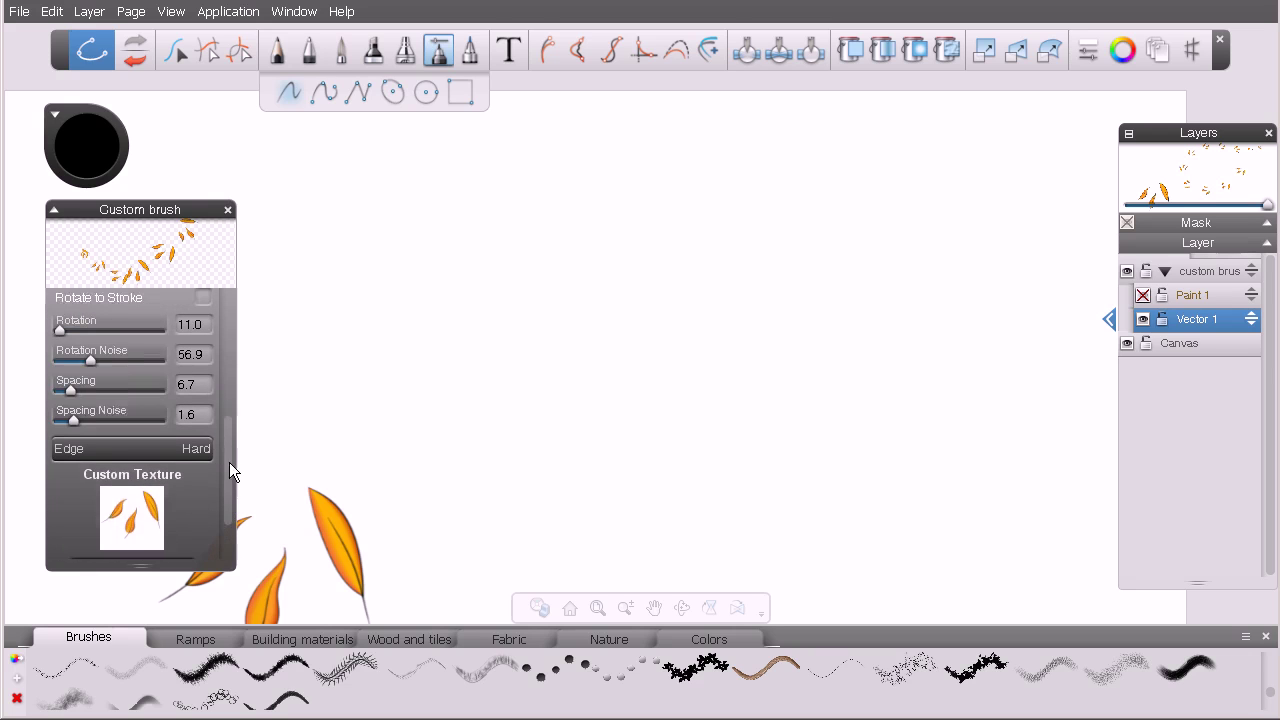
left_click(208, 486)
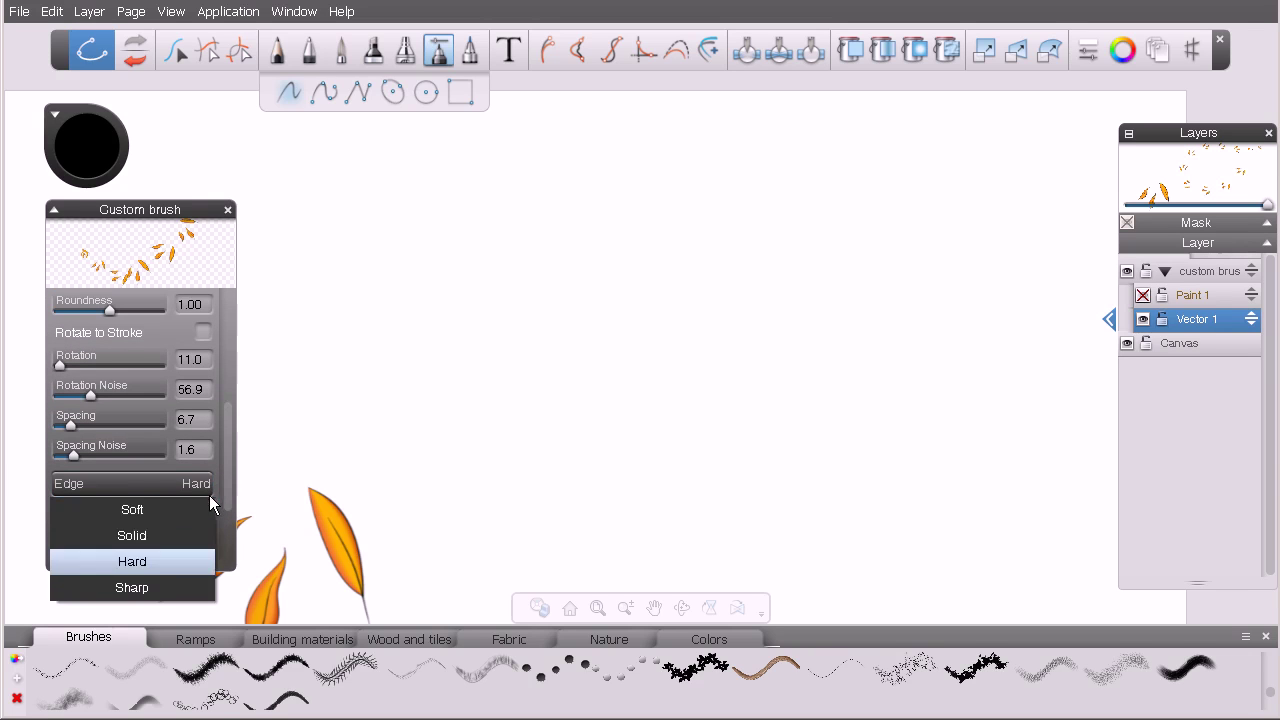
left_click(190, 560)
mouse_move(229, 482)
left_mouse_down()
mouse_move(224, 528)
mouse_move(231, 334)
left_mouse_up()
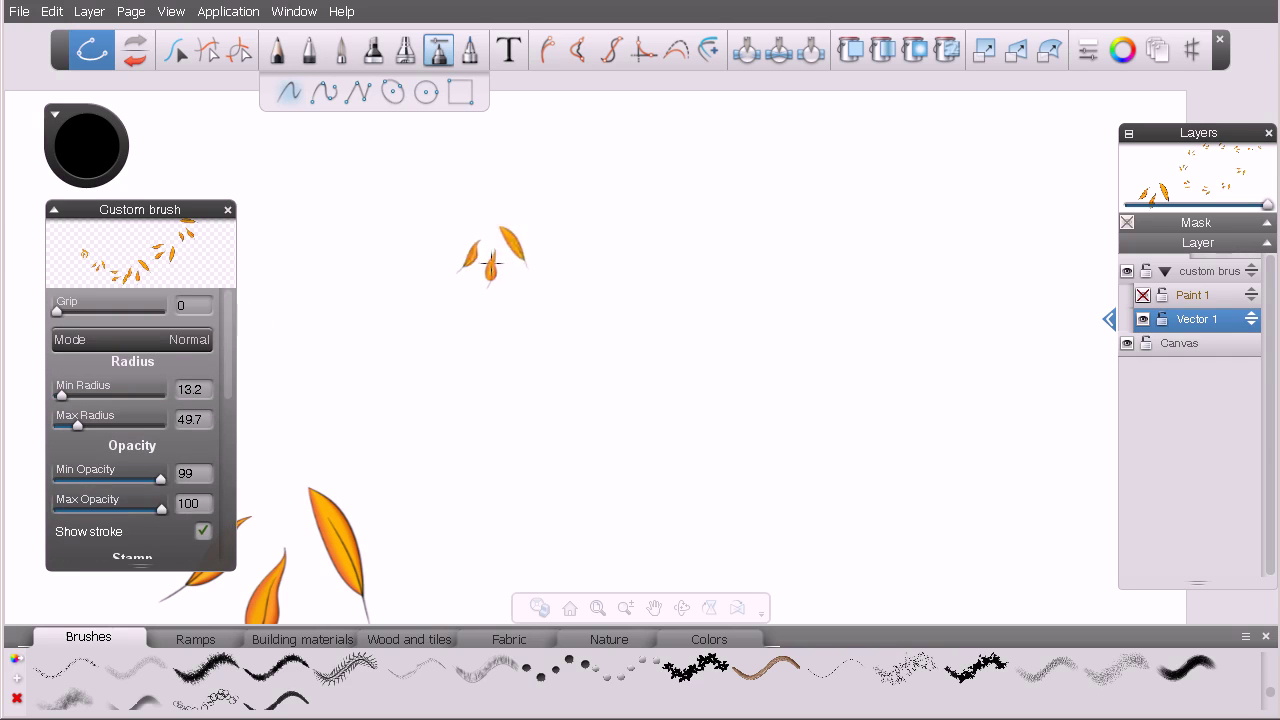
- Paint overlapping freehand trial leaf strokes in a horizontal band across the upper part of the page
key("space")
left_click_drag(546, 324, 473, 337)
left_click_drag(526, 378, 524, 380)
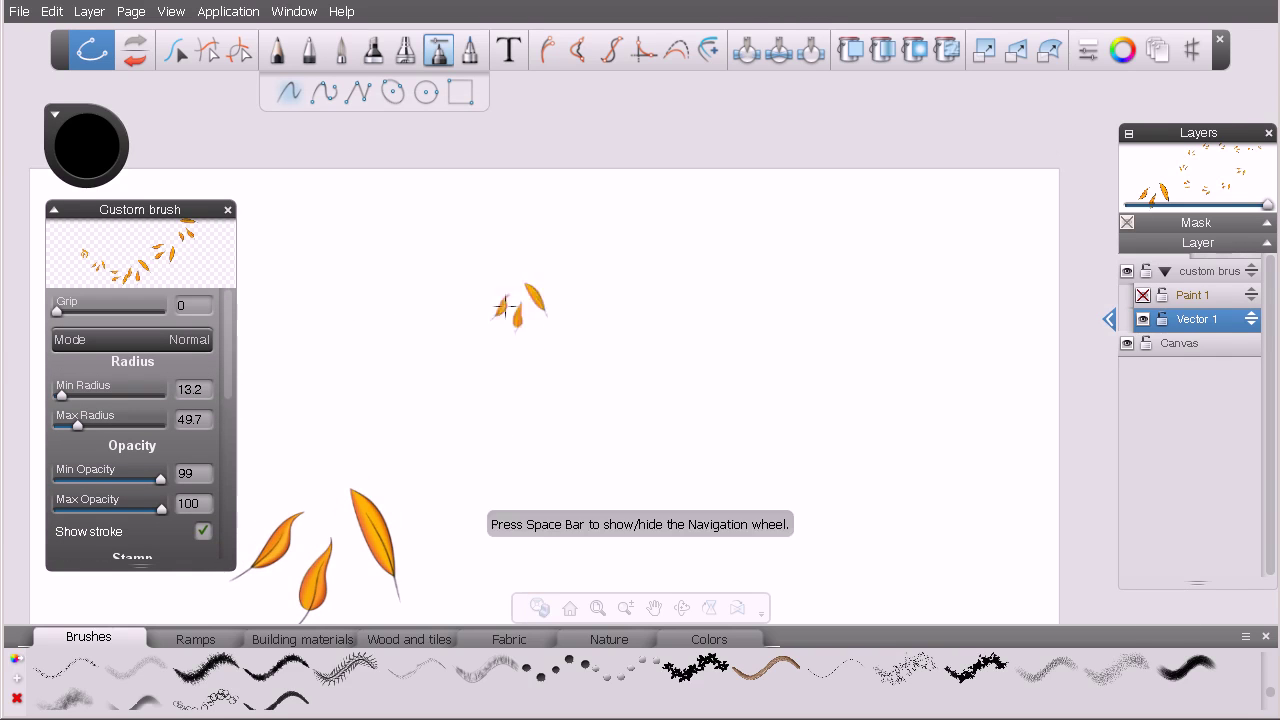
mouse_move(392, 308)
left_mouse_down()
mouse_move(518, 294)
mouse_move(653, 302)
left_mouse_up()
left_click(651, 302)
left_click(514, 303)
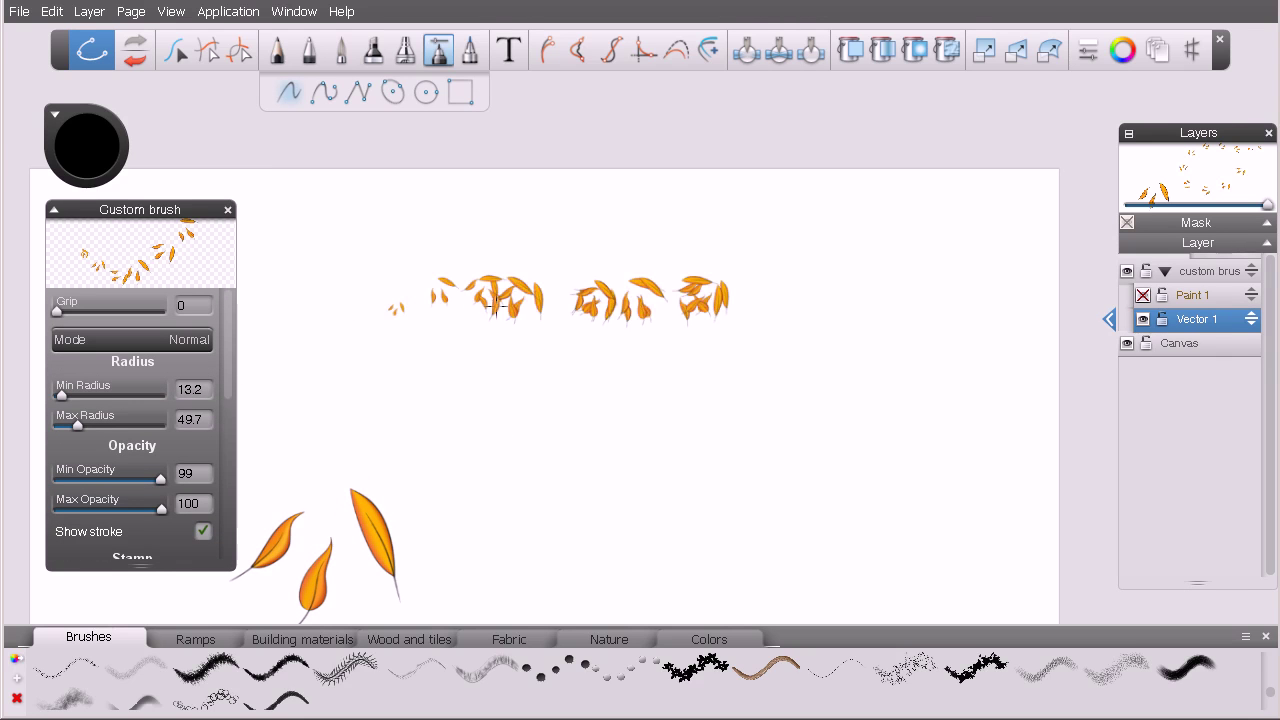
left_click(514, 307)
left_click(656, 307)
mouse_move(535, 301)
left_mouse_down()
mouse_move(600, 298)
mouse_move(443, 307)
mouse_move(517, 305)
left_mouse_up()
mouse_move(612, 310)
left_mouse_down()
mouse_move(555, 292)
mouse_move(783, 287)
mouse_move(679, 296)
mouse_move(857, 305)
left_mouse_up()
mouse_move(699, 300)
left_mouse_down()
mouse_move(879, 292)
mouse_move(787, 298)
mouse_move(830, 300)
left_mouse_up()
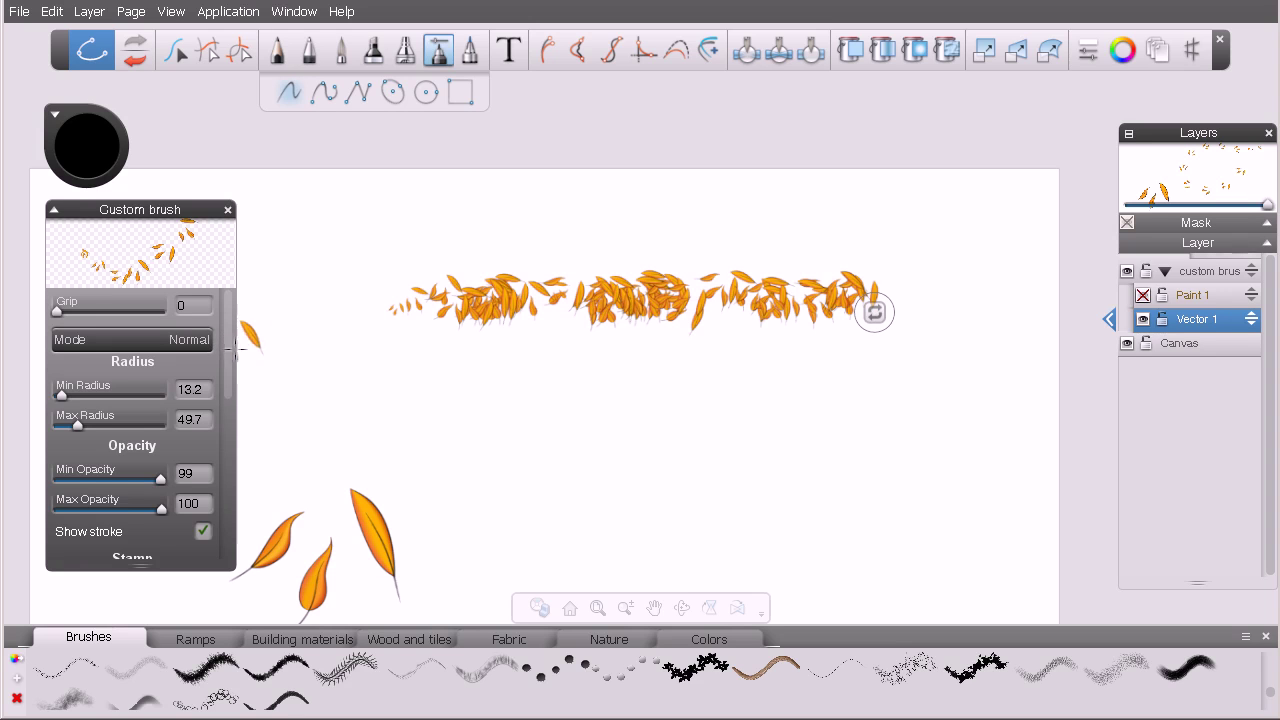
- Set the leaf stamp's Rotation to 0
scroll(228, 362, "down", 2)
scroll(232, 350, "up", 2)
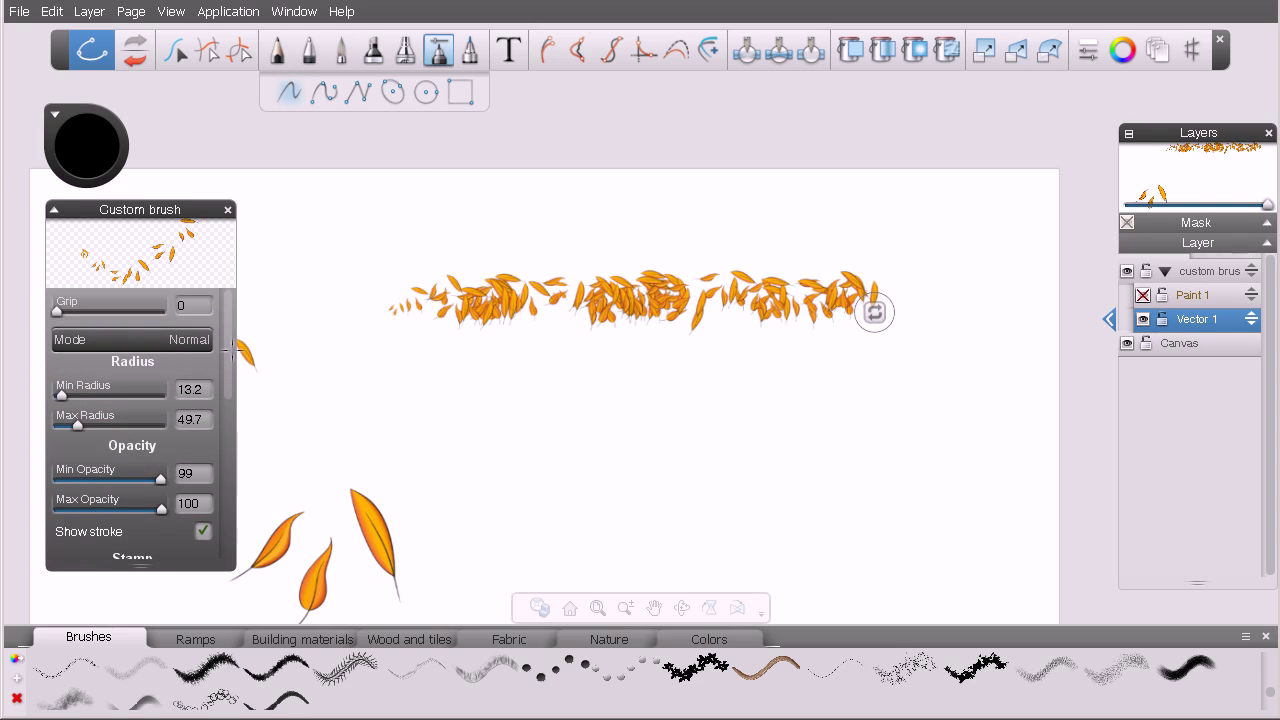
scroll(232, 355, "down", 2)
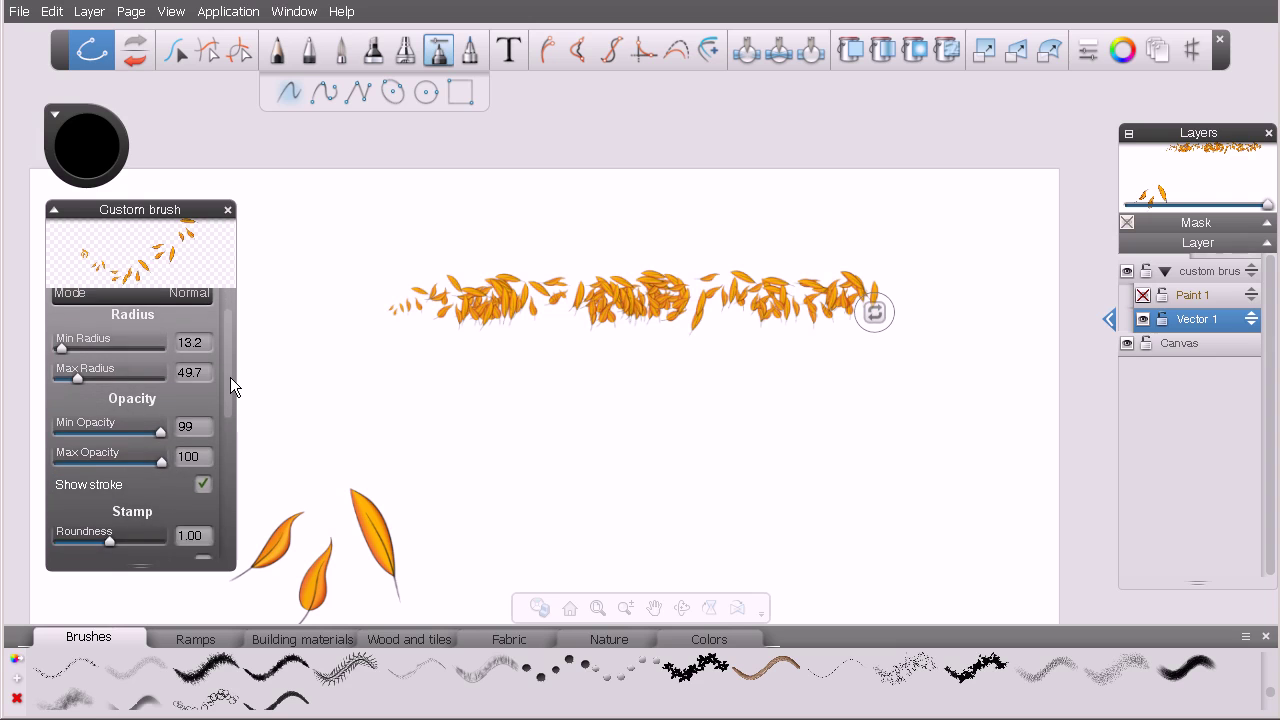
scroll(231, 371, "up", 2)
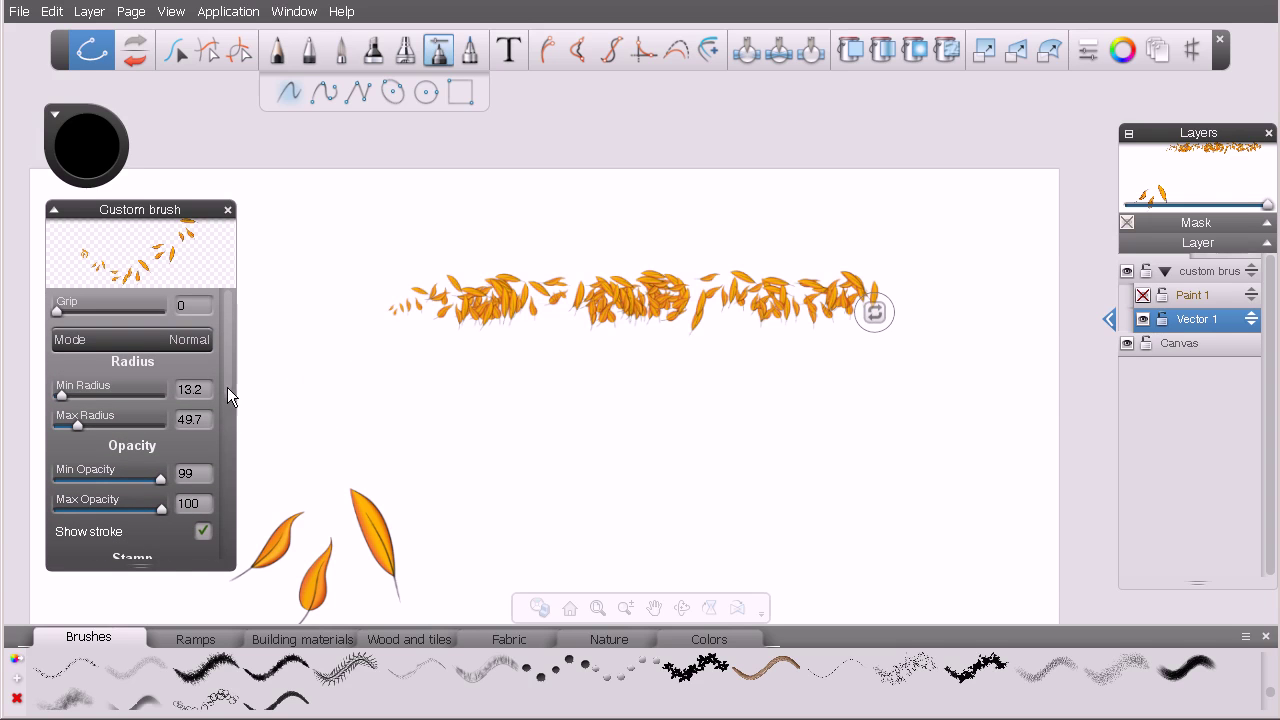
left_click_drag(227, 387, 219, 476)
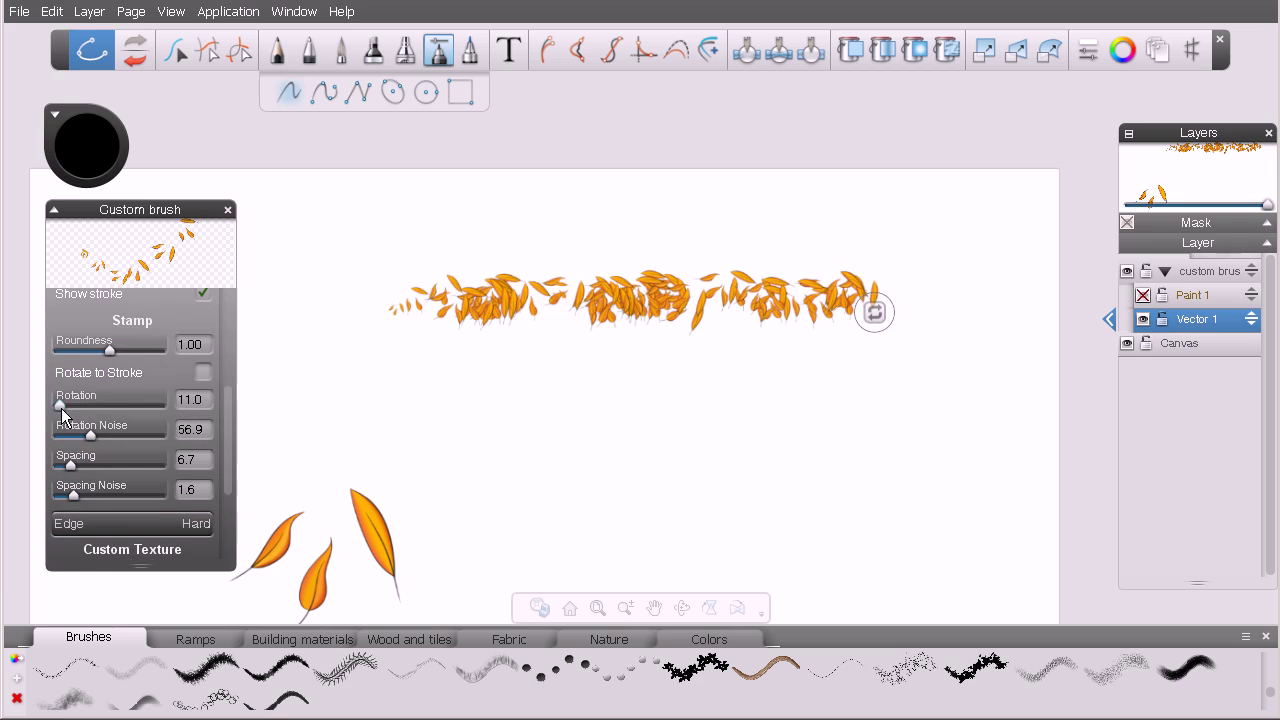
left_click_drag(61, 415, 58, 408)
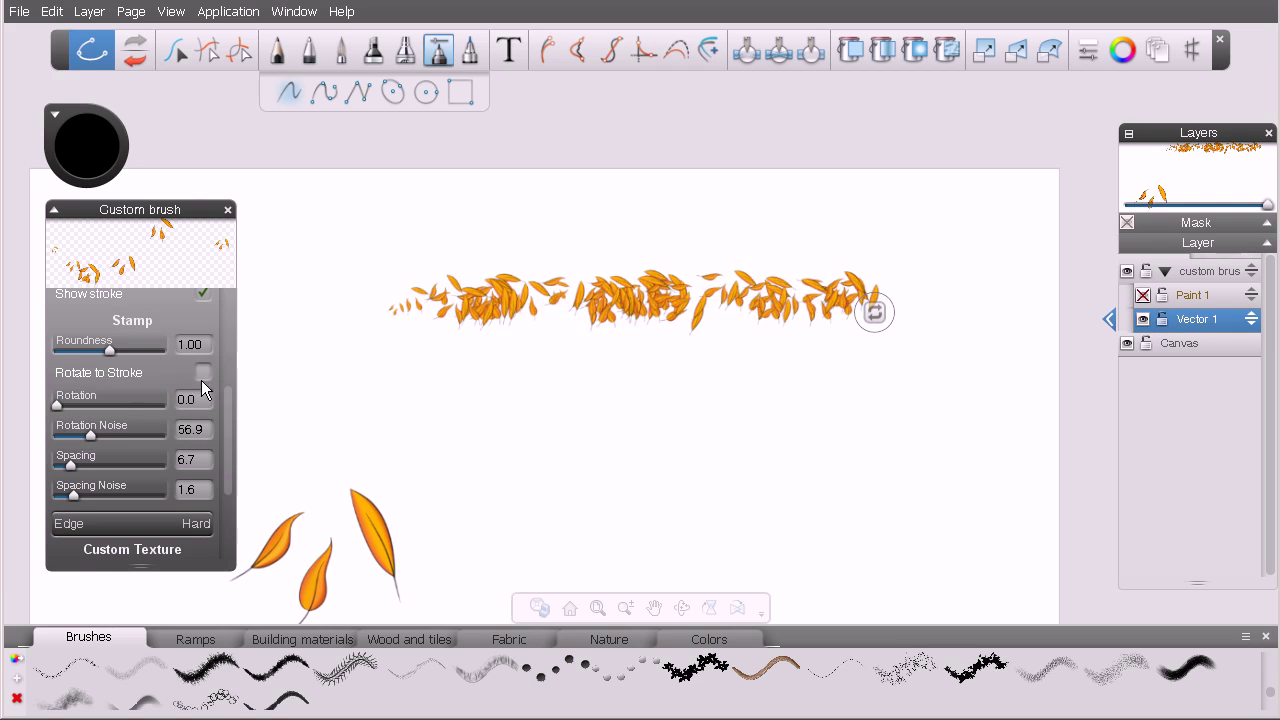
- Select all the trial leaf strokes in the horizontal band and delete them, keeping the original leaf artwork
key("space")
key("space")
key("s")
left_click_drag(923, 218, 532, 407)
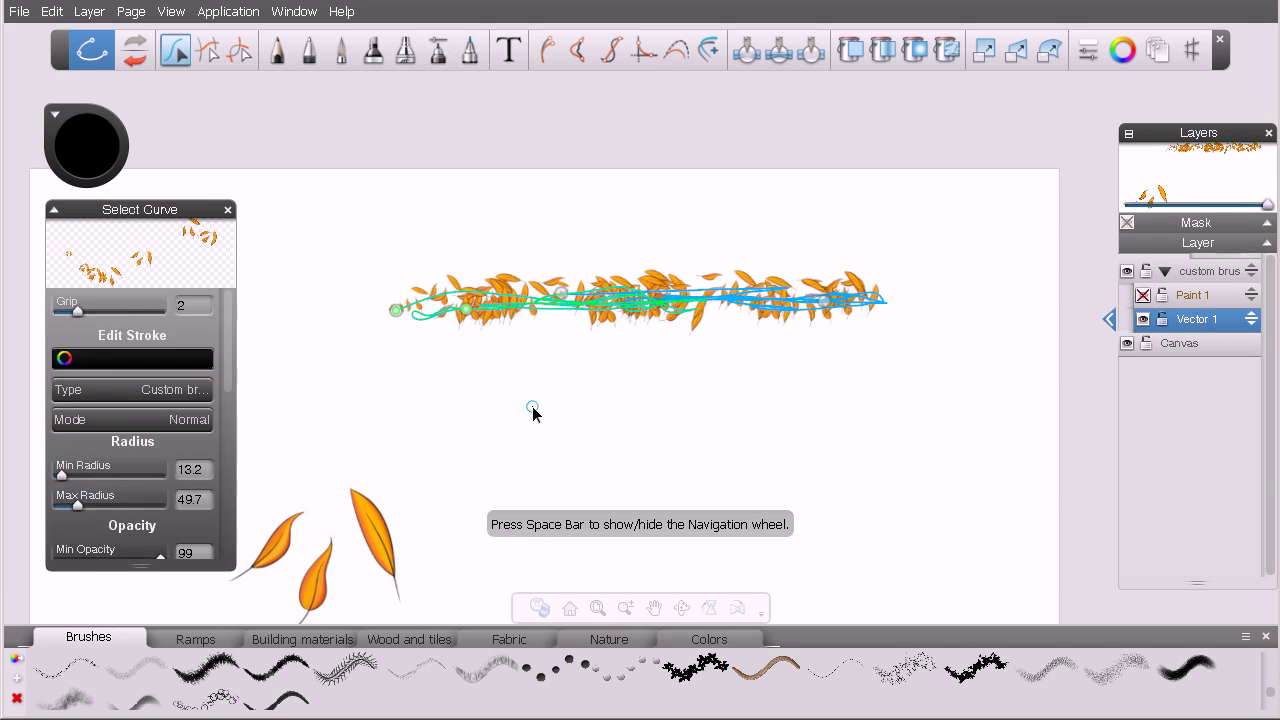
key("Delete")
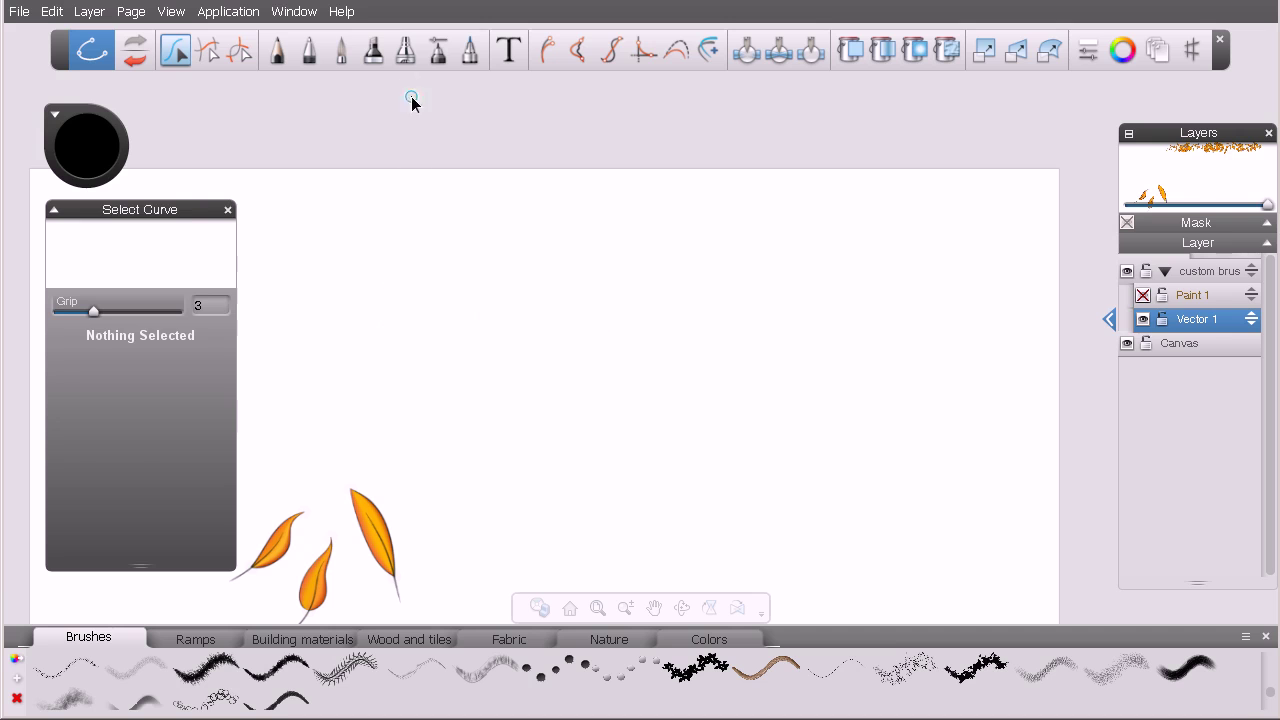
- Set the custom leaf brush's Rotation to 14.7 and its Roundness to 0.78
left_click(431, 62)
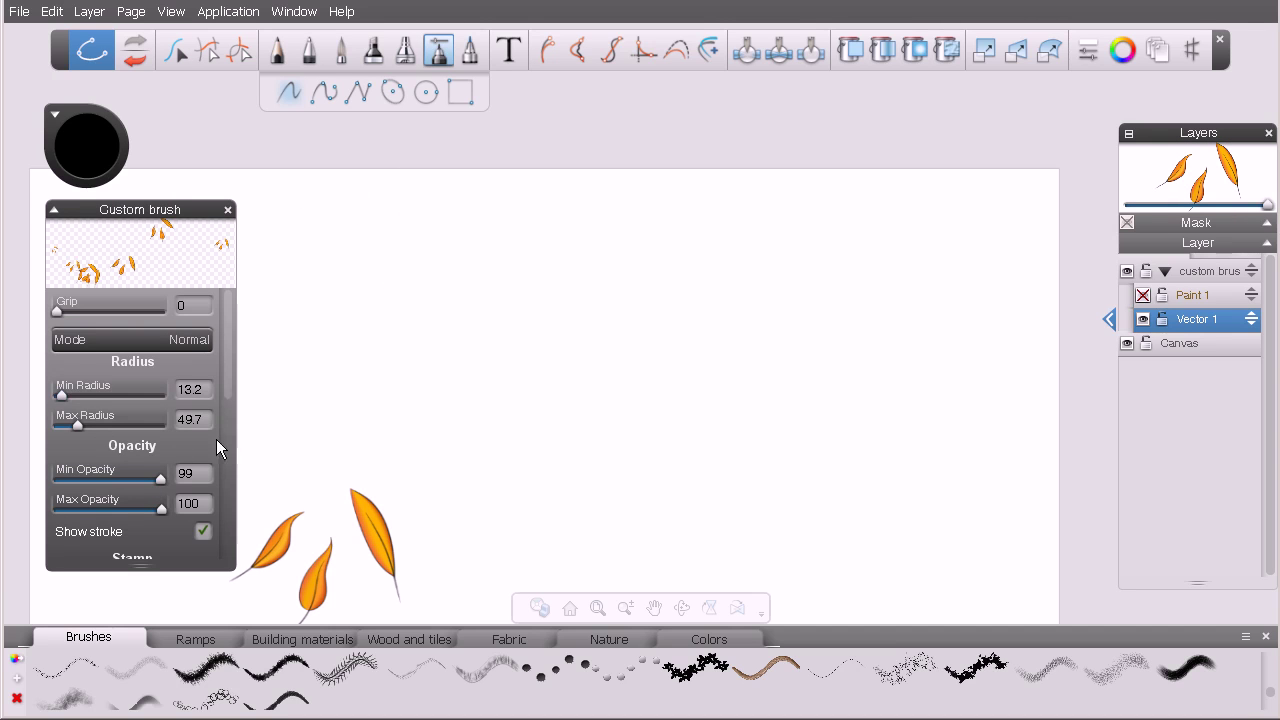
scroll(216, 439, "down", 6)
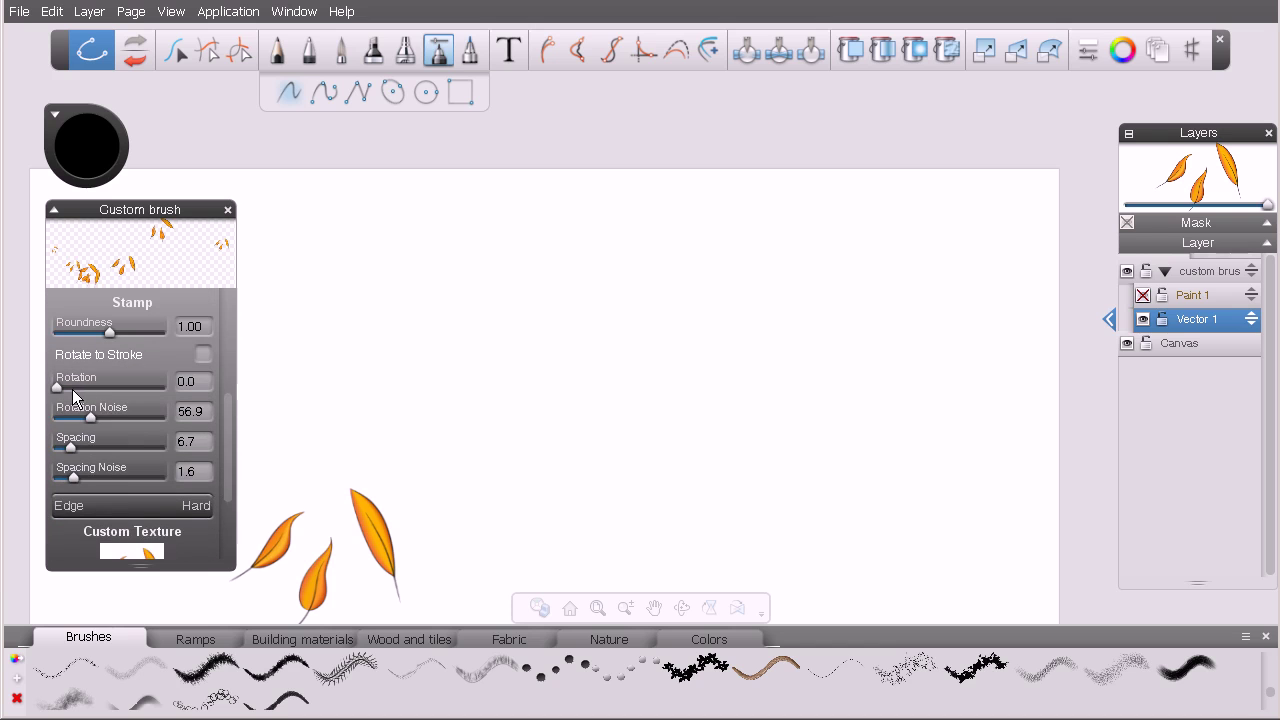
mouse_move(58, 387)
left_mouse_down()
mouse_move(80, 393)
mouse_move(62, 391)
left_mouse_up()
mouse_move(111, 333)
left_mouse_down()
mouse_move(76, 334)
mouse_move(149, 337)
mouse_move(98, 335)
left_mouse_up()
key("Delete")
- Paint a dense horizontal band of leaves across the upper page, changing the Rotation Noise to 44.1 along the way
mouse_move(404, 326)
left_mouse_down()
mouse_move(912, 300)
mouse_move(598, 302)
mouse_move(850, 300)
mouse_move(705, 295)
mouse_move(649, 313)
left_mouse_up()
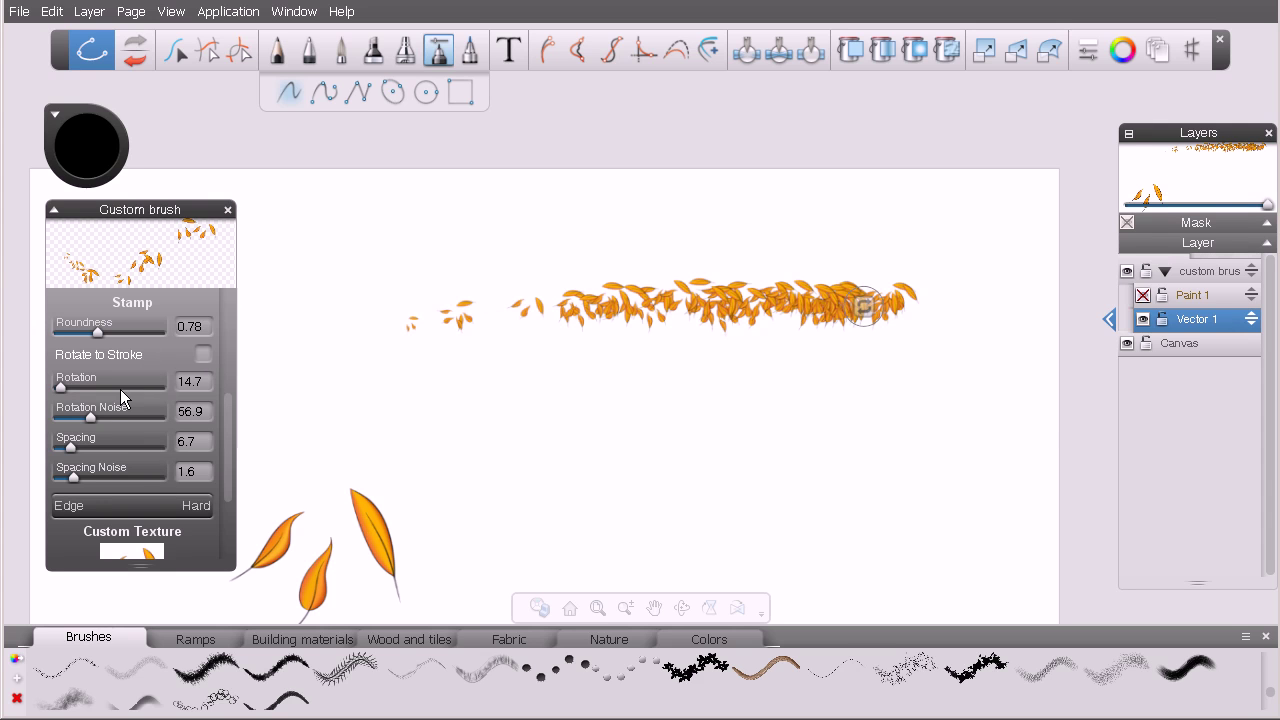
left_click_drag(90, 423, 86, 423)
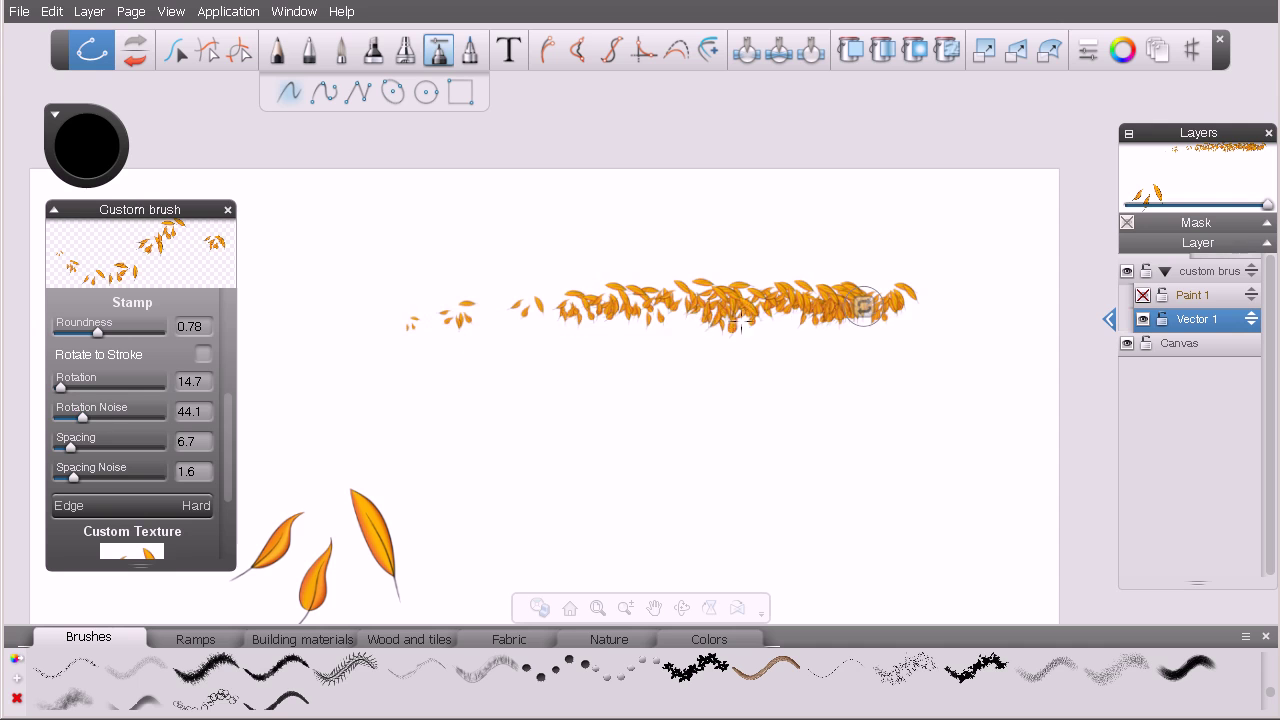
left_click_drag(928, 291, 1000, 298)
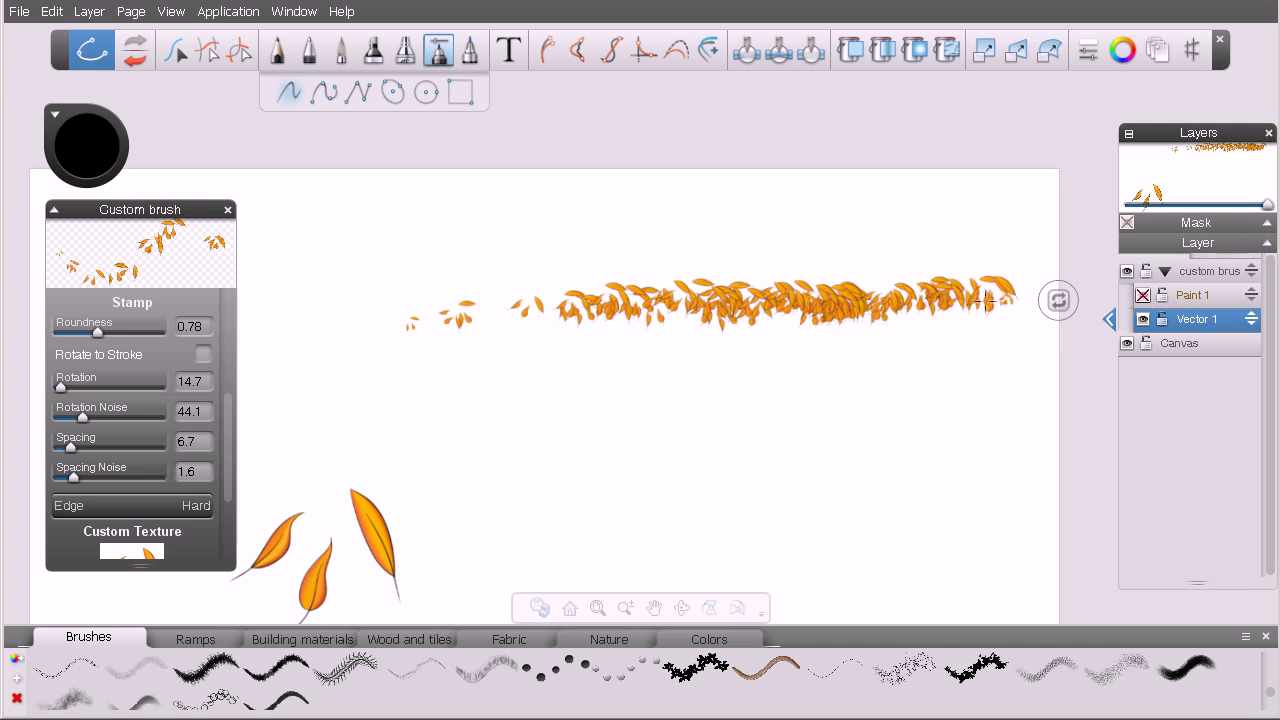
mouse_move(775, 280)
left_mouse_down()
mouse_move(357, 286)
mouse_move(309, 302)
left_mouse_up()
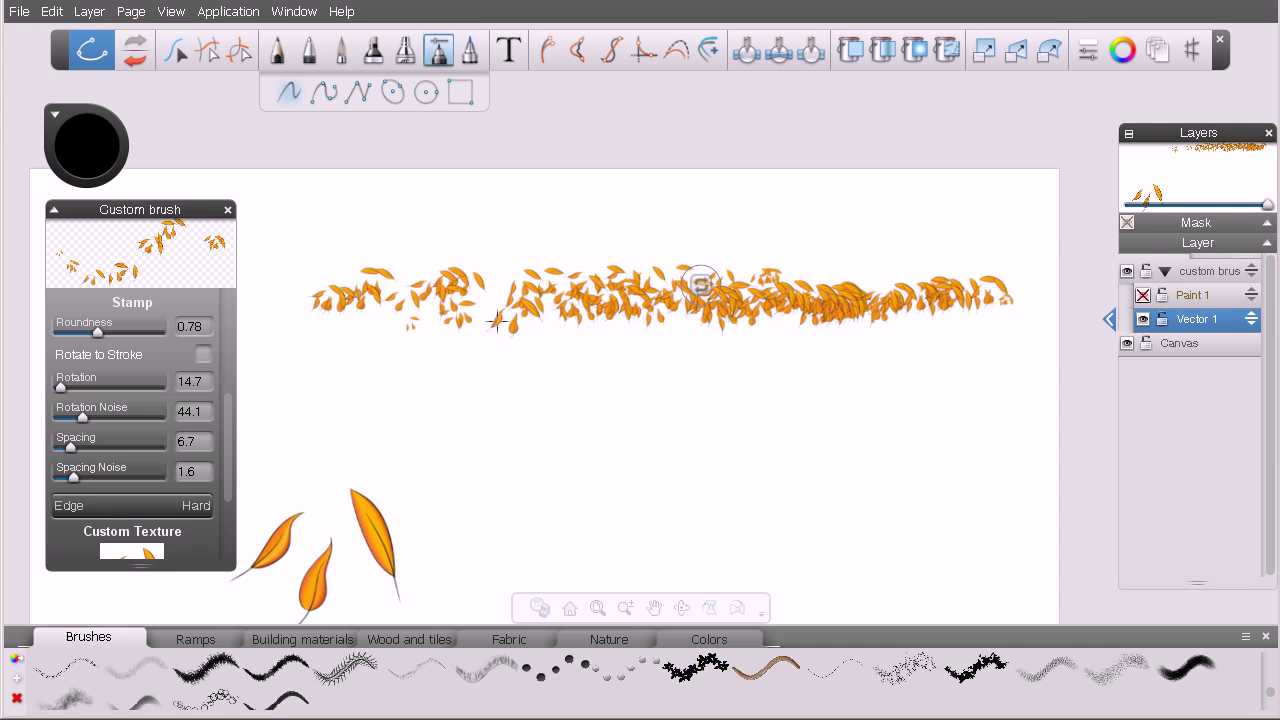
mouse_move(497, 323)
left_mouse_down()
mouse_move(969, 351)
mouse_move(674, 347)
left_mouse_up()
- Set the leaf brush's Max Radius to 78.4 and paint larger leaves over and below the existing band
left_click_drag(226, 398, 225, 294)
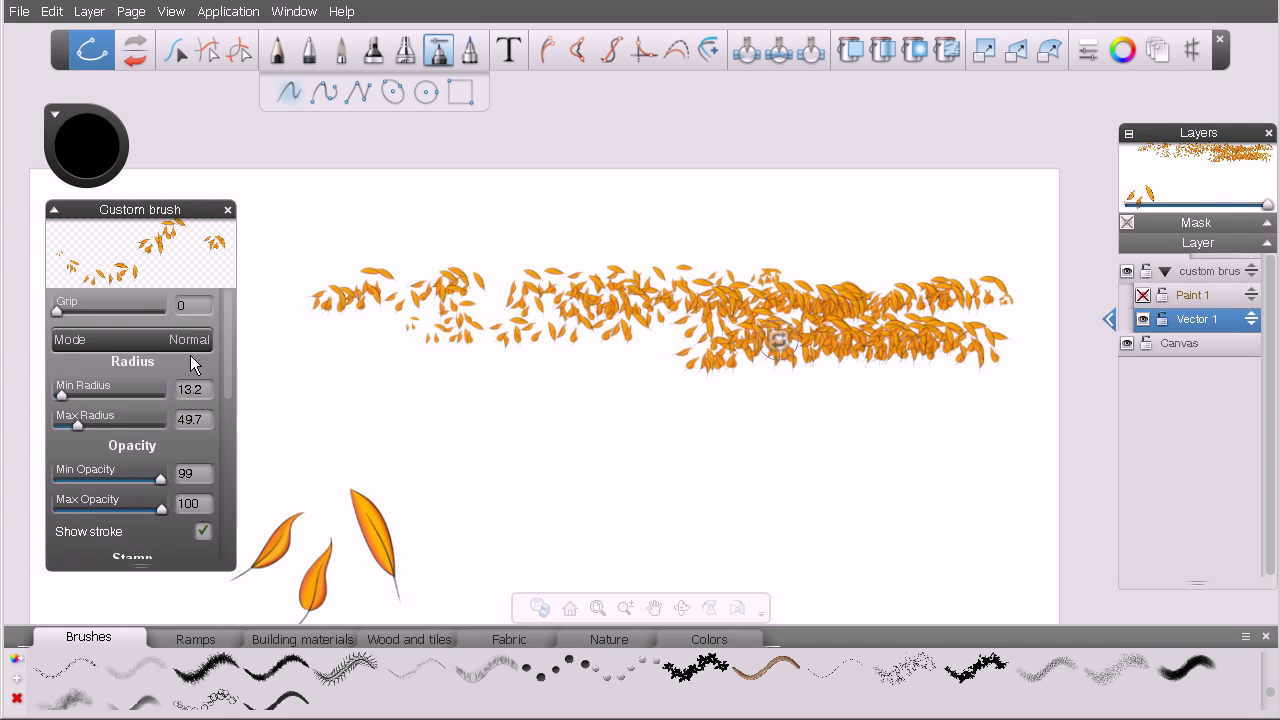
left_click_drag(77, 428, 92, 430)
mouse_move(425, 405)
left_mouse_down()
mouse_move(908, 418)
mouse_move(792, 404)
mouse_move(805, 378)
left_mouse_up()
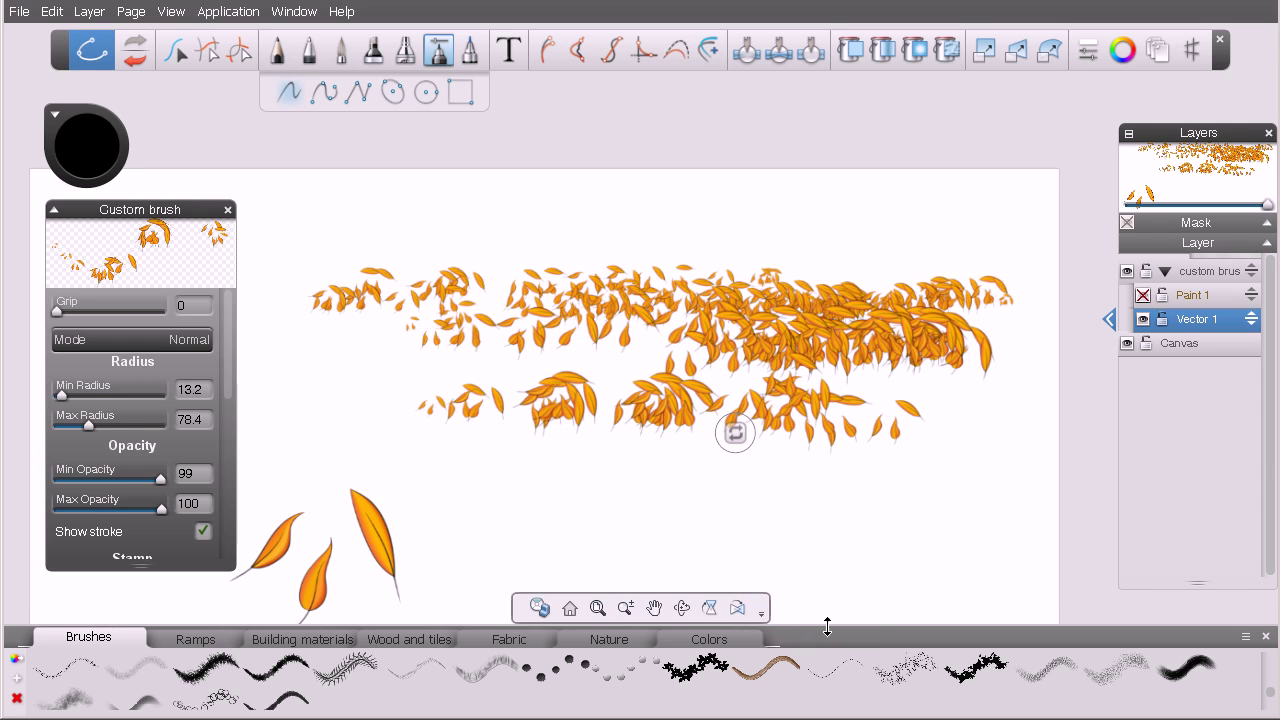
- Enlarge the brush library to show empty space below its presets
left_click_drag(831, 626, 831, 583)
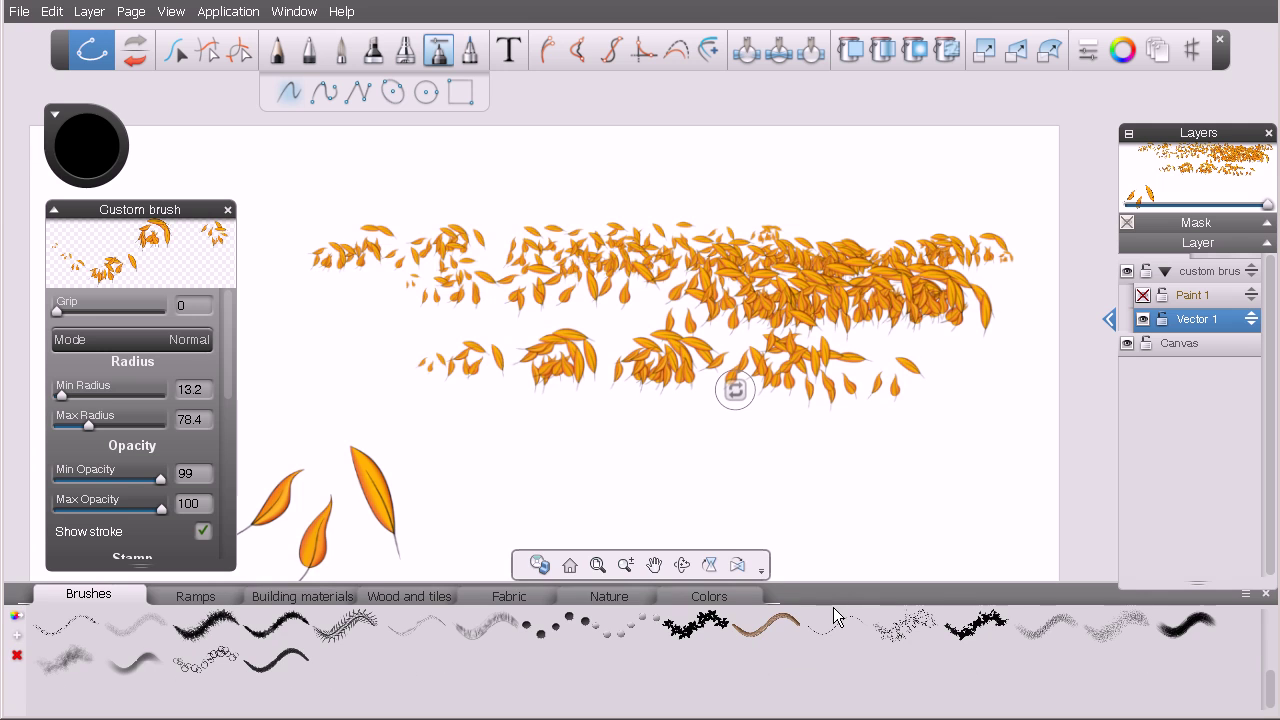
left_click(709, 565)
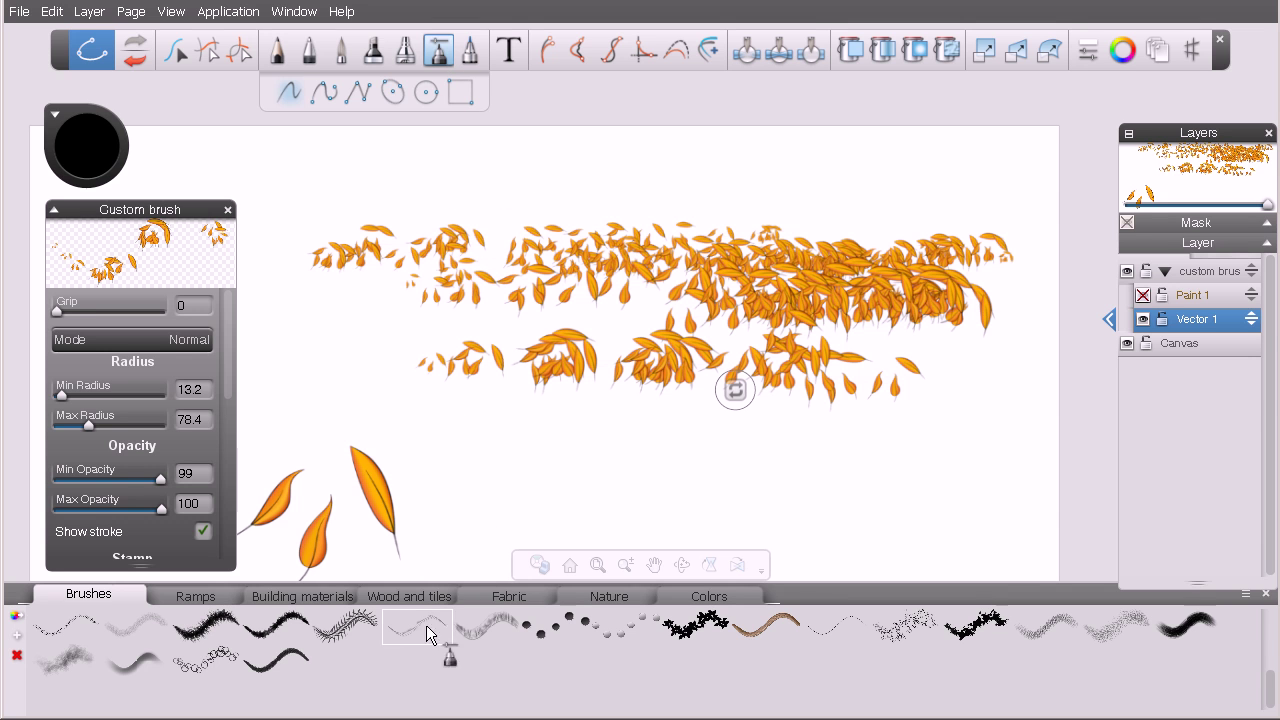
- Save the custom leaf brush as a new preset at the end of the Brushes library
left_click_drag(393, 658, 396, 628)
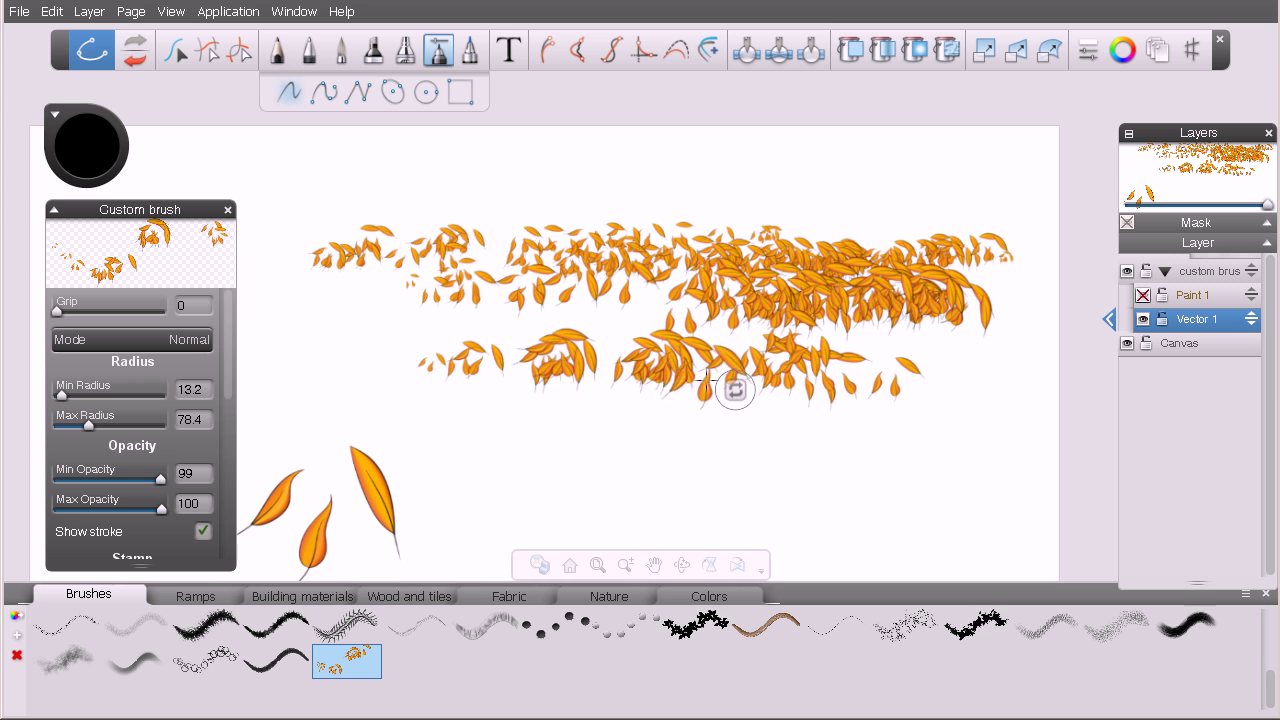
- Hide the Vector 1 layer, and show and activate the Paint 1 layer
key("space")
left_click_drag(676, 362, 572, 352)
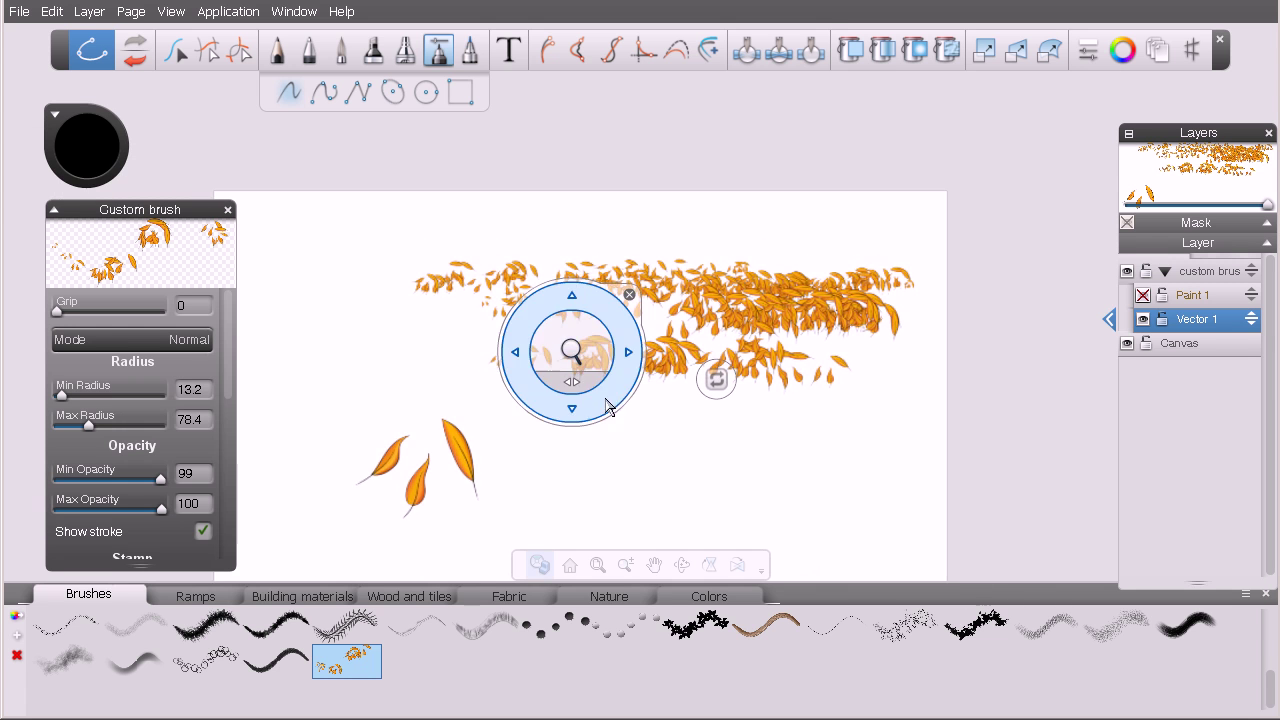
left_click_drag(606, 400, 632, 305)
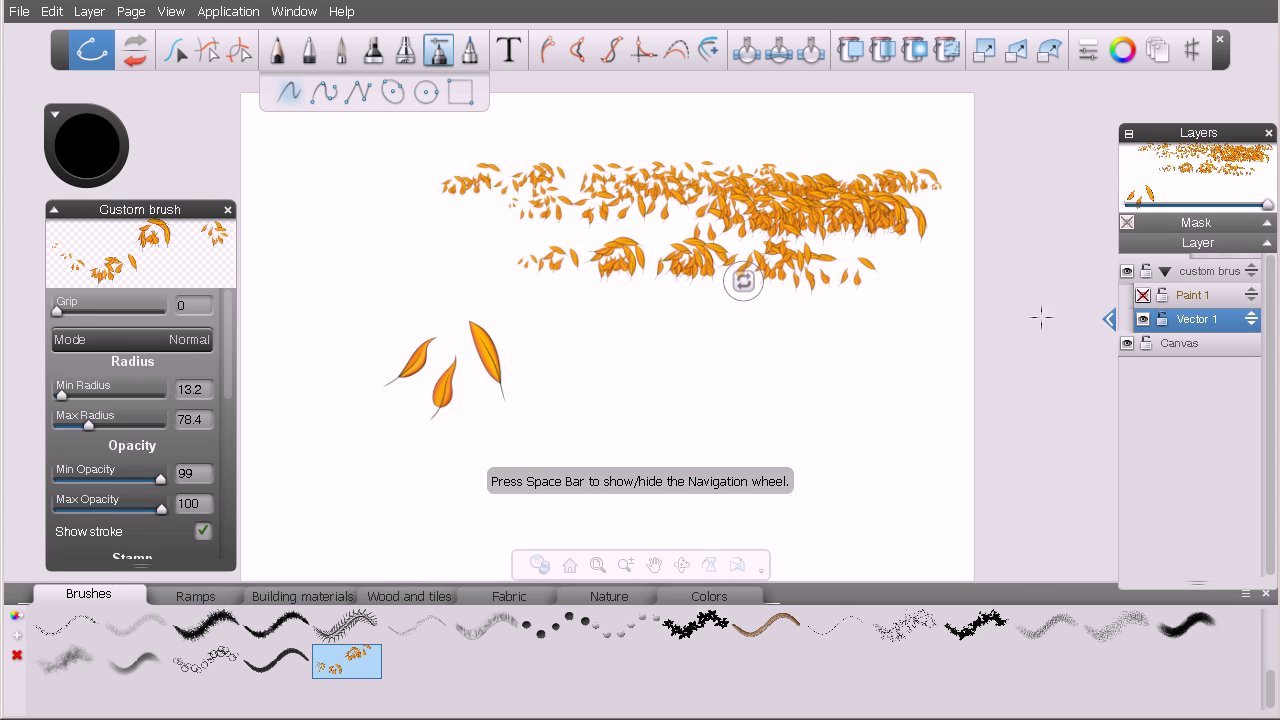
left_click(1143, 319)
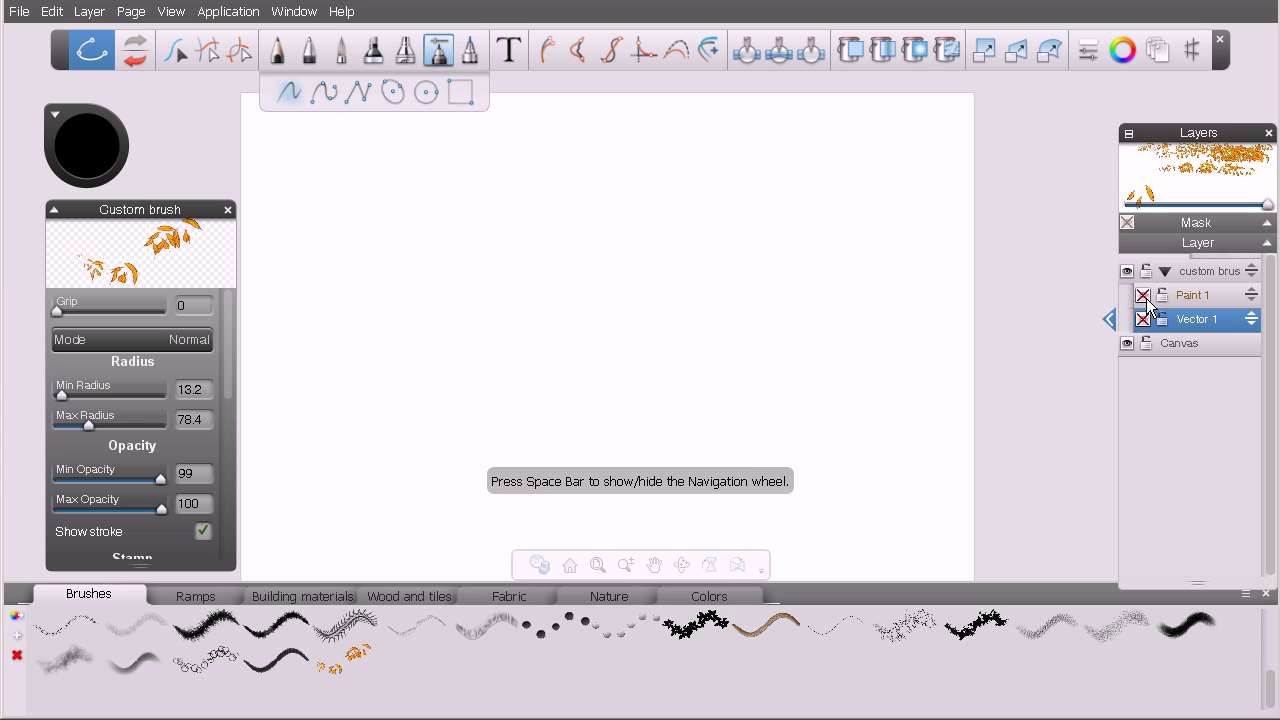
left_click(1143, 295)
left_click(1191, 297)
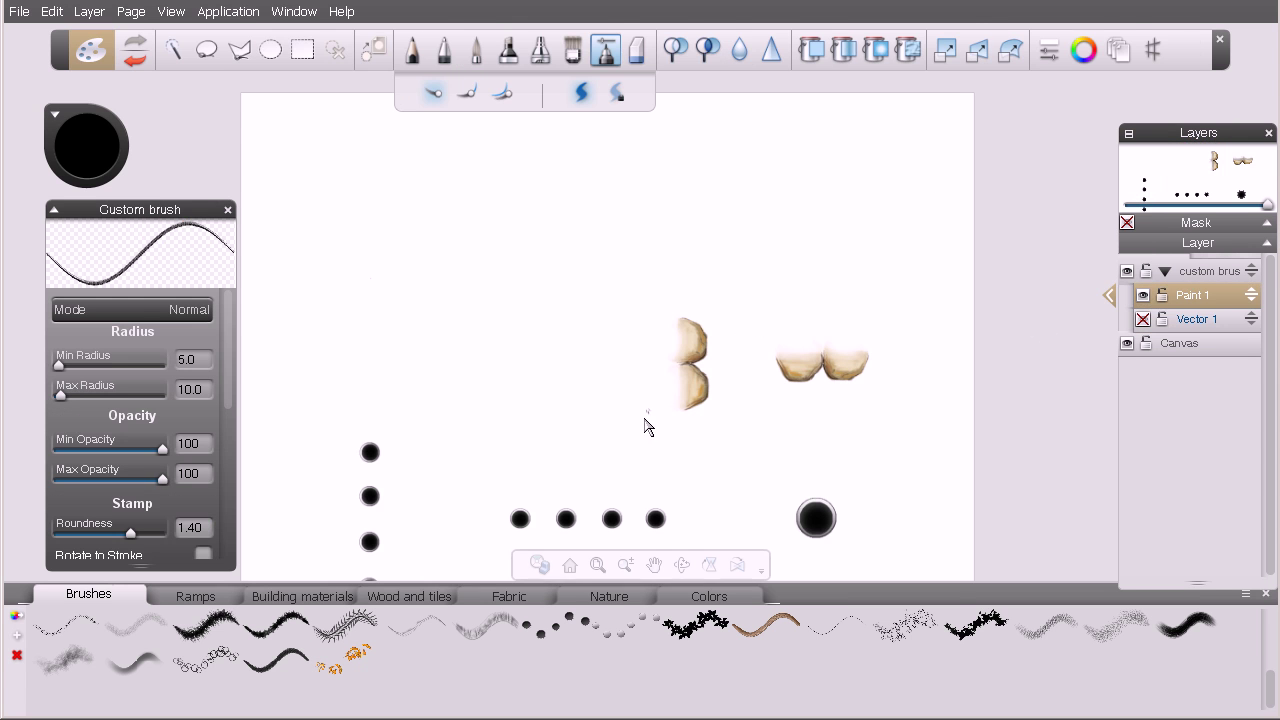
- Examine the painted dot rows, the large dot and the stone shapes on the Paint 1 layer up close
key("space")
left_click_drag(646, 418, 664, 352)
left_click_drag(650, 298, 715, 306)
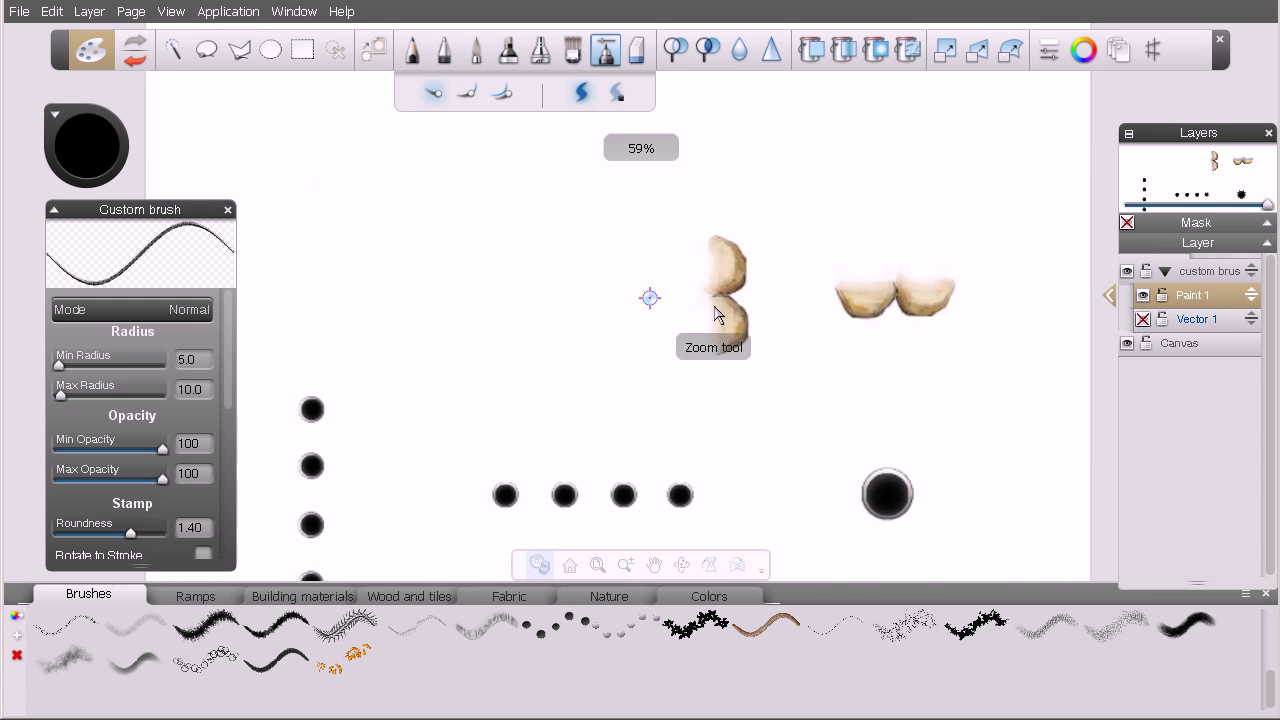
key("space")
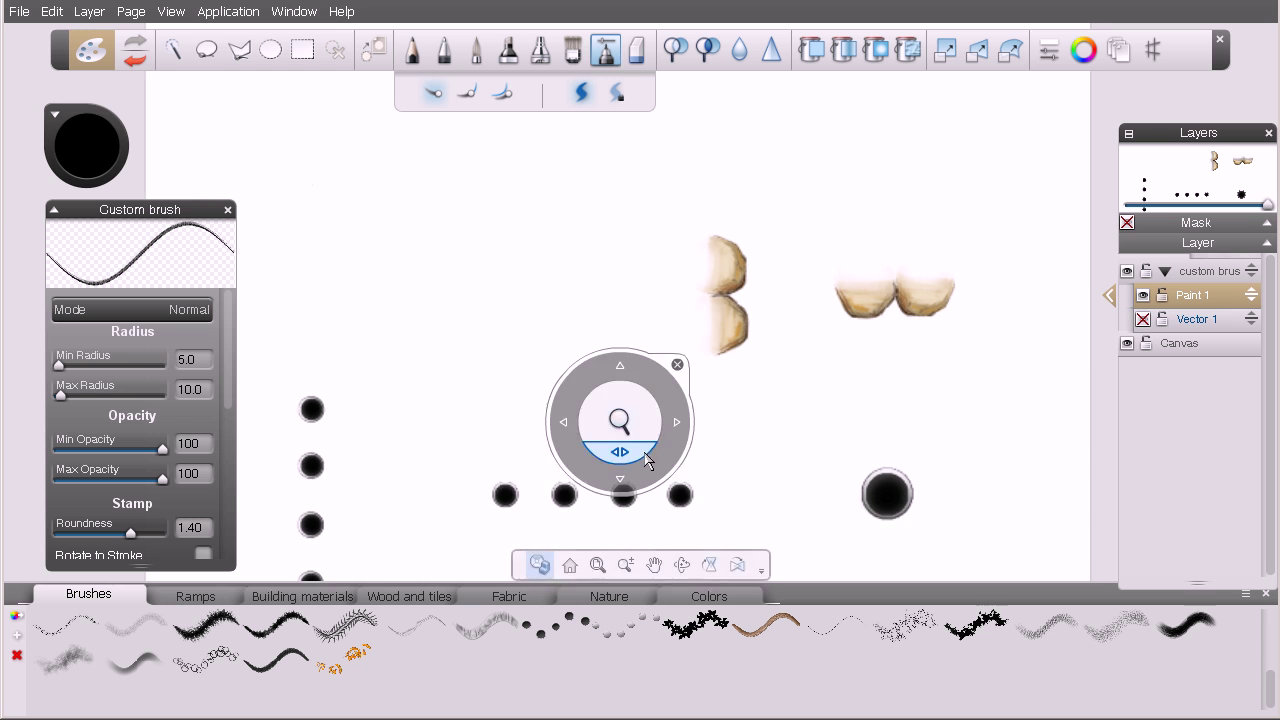
left_click_drag(654, 474, 717, 383)
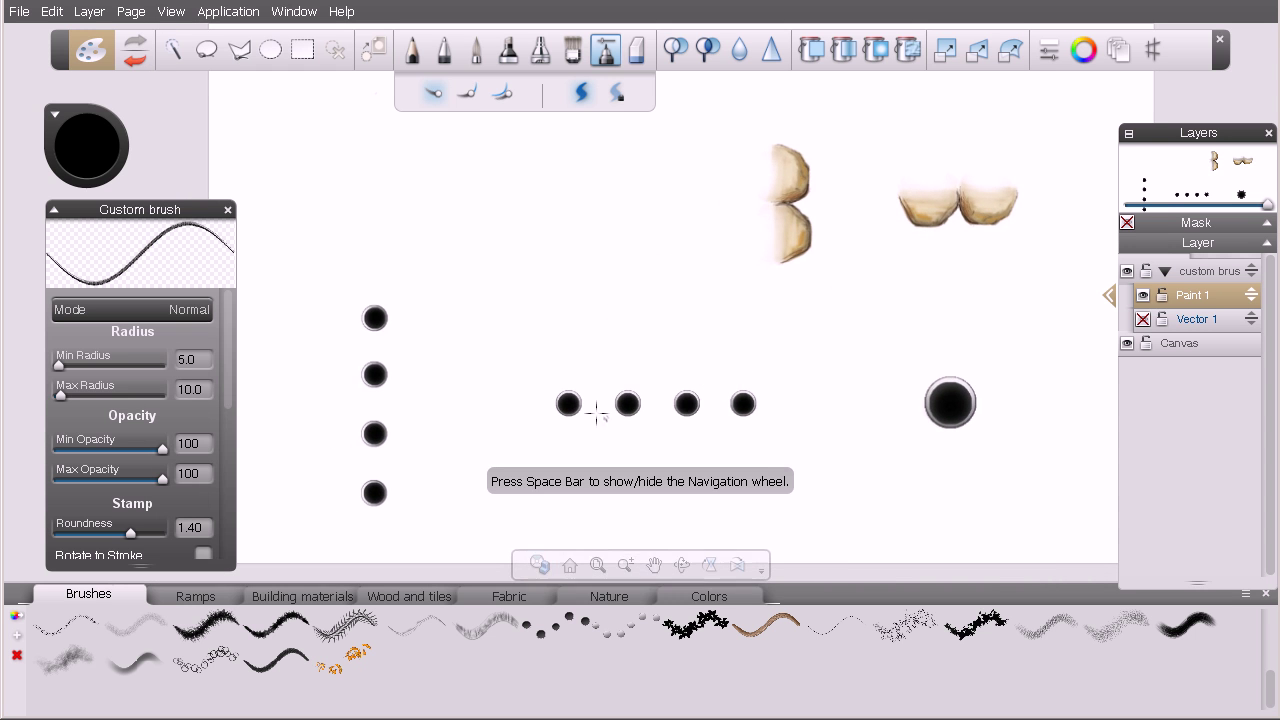
key("space")
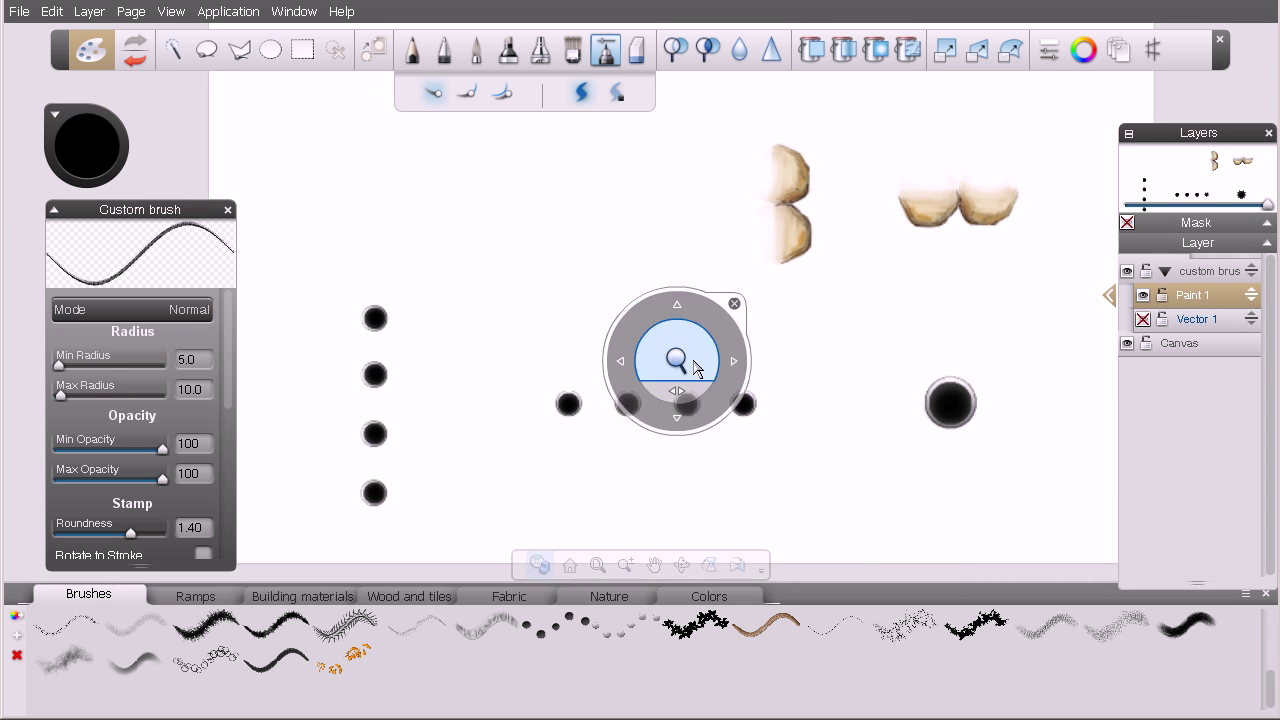
left_click_drag(694, 360, 831, 409)
left_click_drag(792, 456, 829, 389)
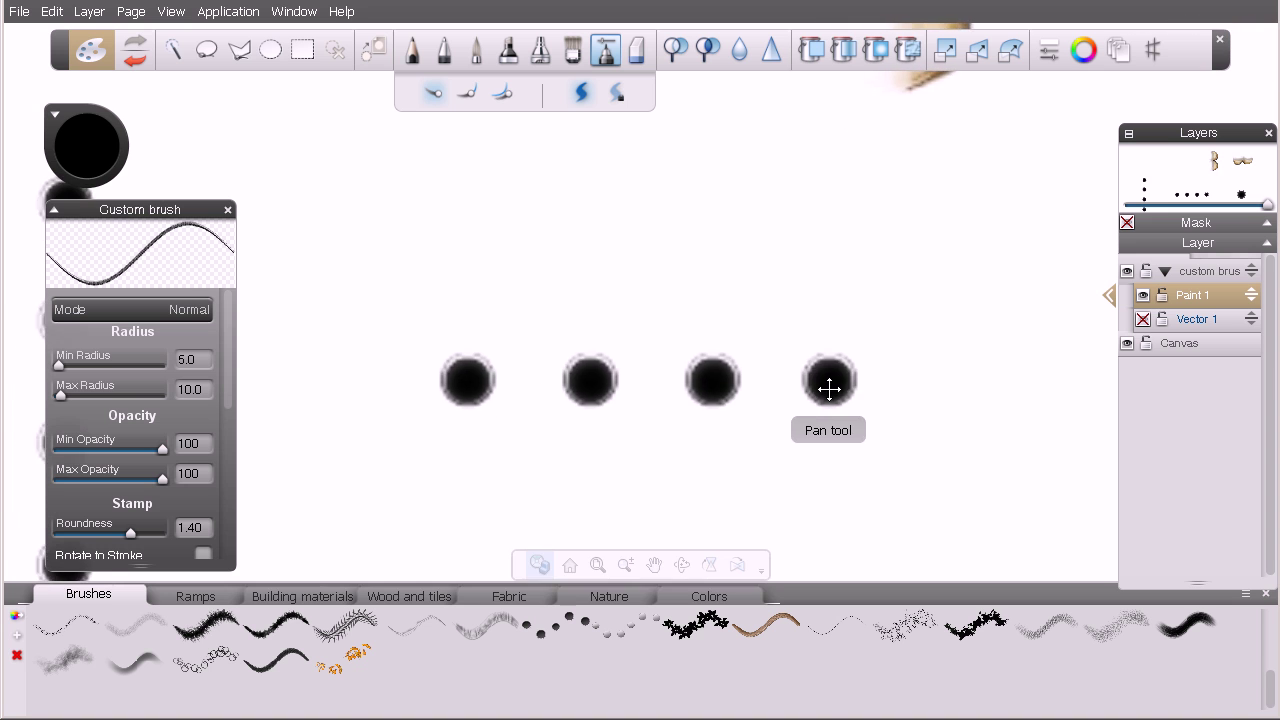
key("space")
left_click_drag(919, 451, 521, 409)
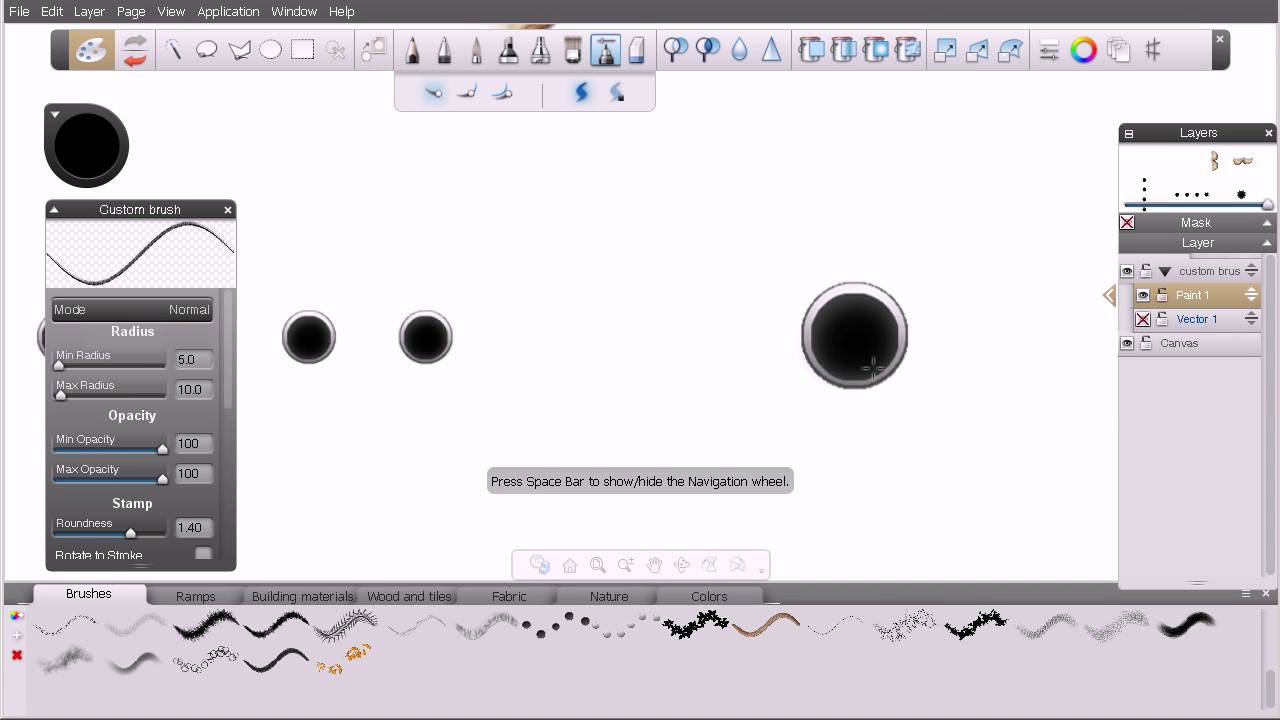
key("space")
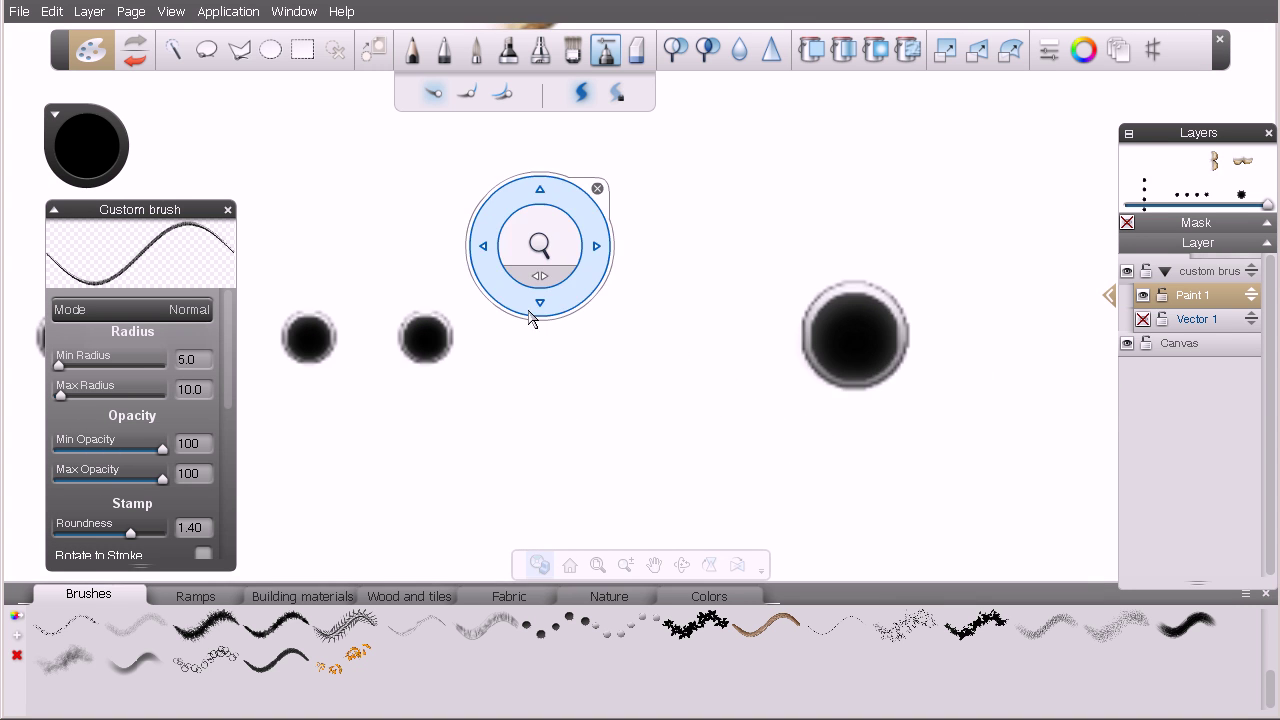
left_click_drag(537, 244, 751, 399)
key("space")
key("space")
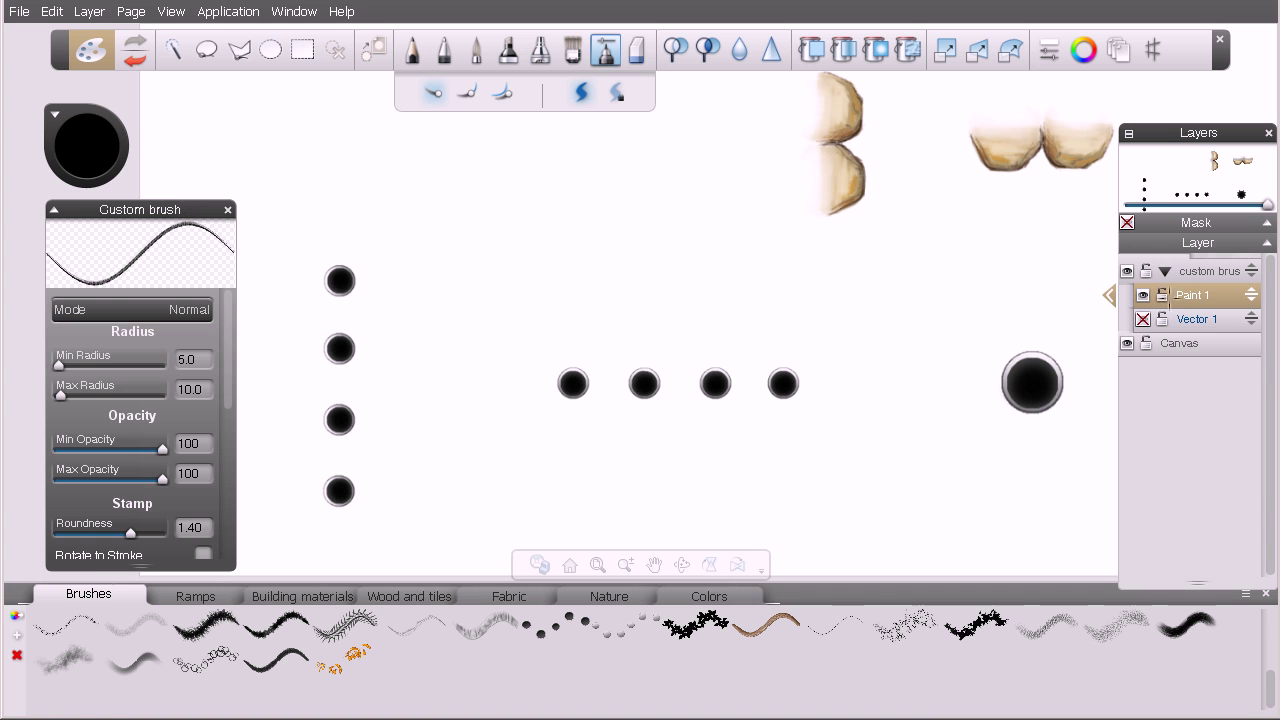
- Start capturing a new custom texture and set the brush's Roundness to 1.00 for a circular capture area
left_click_drag(181, 209, 183, 140)
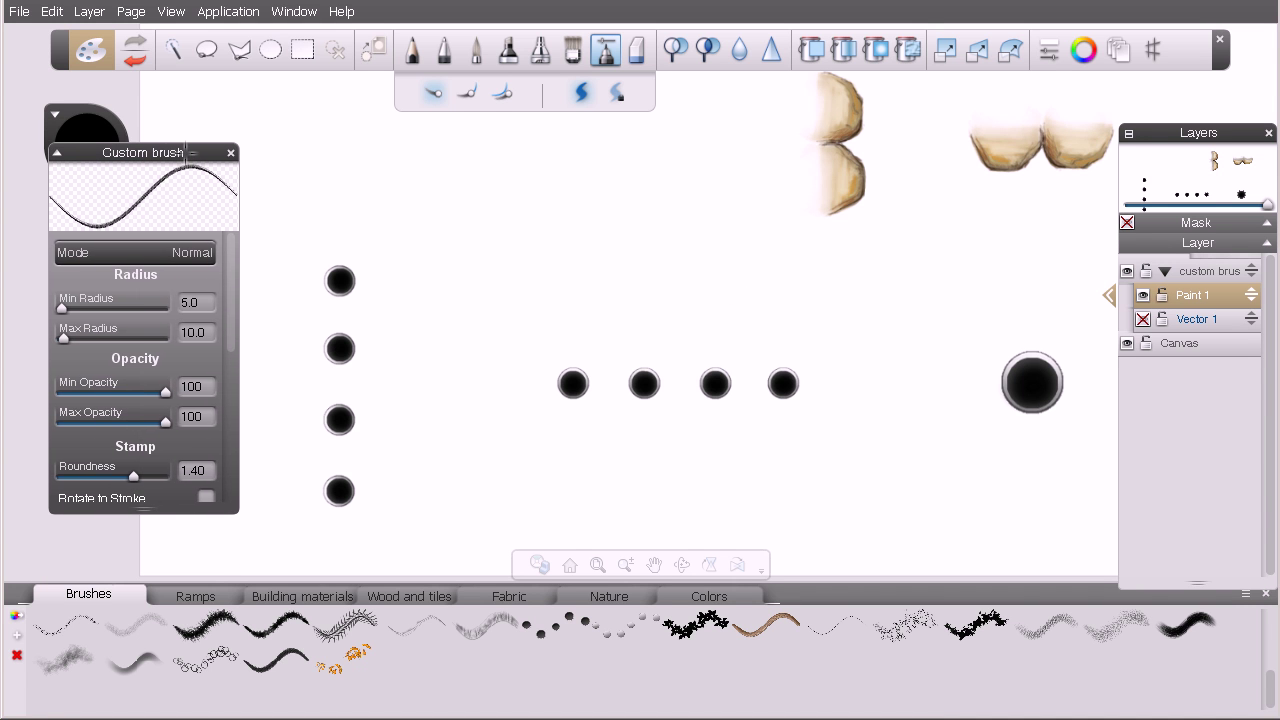
left_click_drag(230, 298, 226, 430)
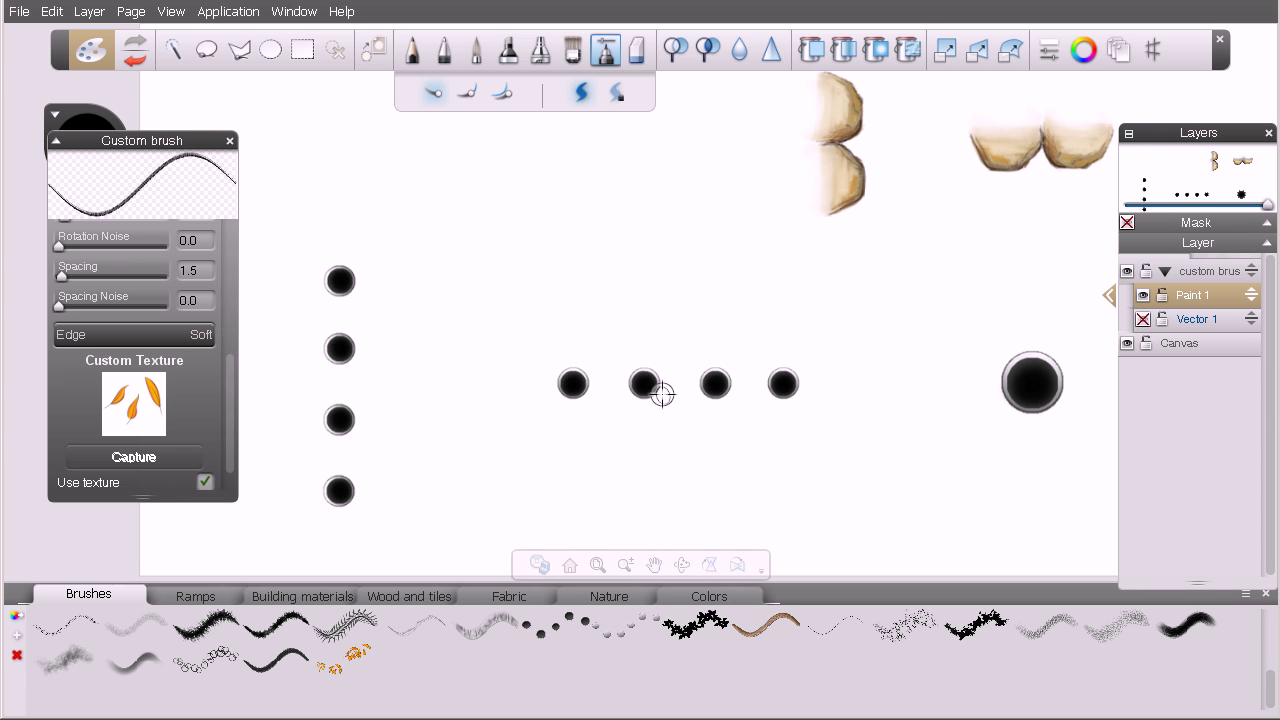
mouse_move(671, 391)
left_mouse_down()
mouse_move(740, 394)
mouse_move(843, 427)
left_mouse_up()
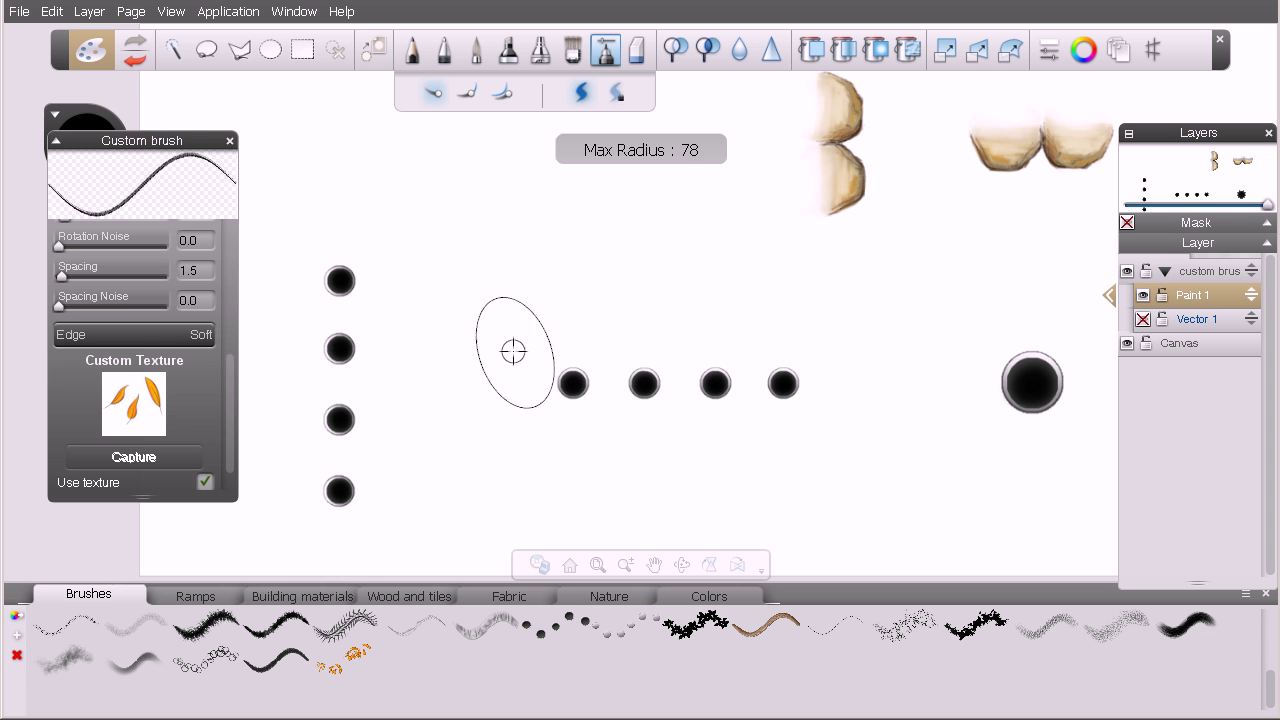
mouse_move(230, 385)
left_mouse_down()
mouse_move(236, 272)
mouse_move(219, 321)
left_mouse_up()
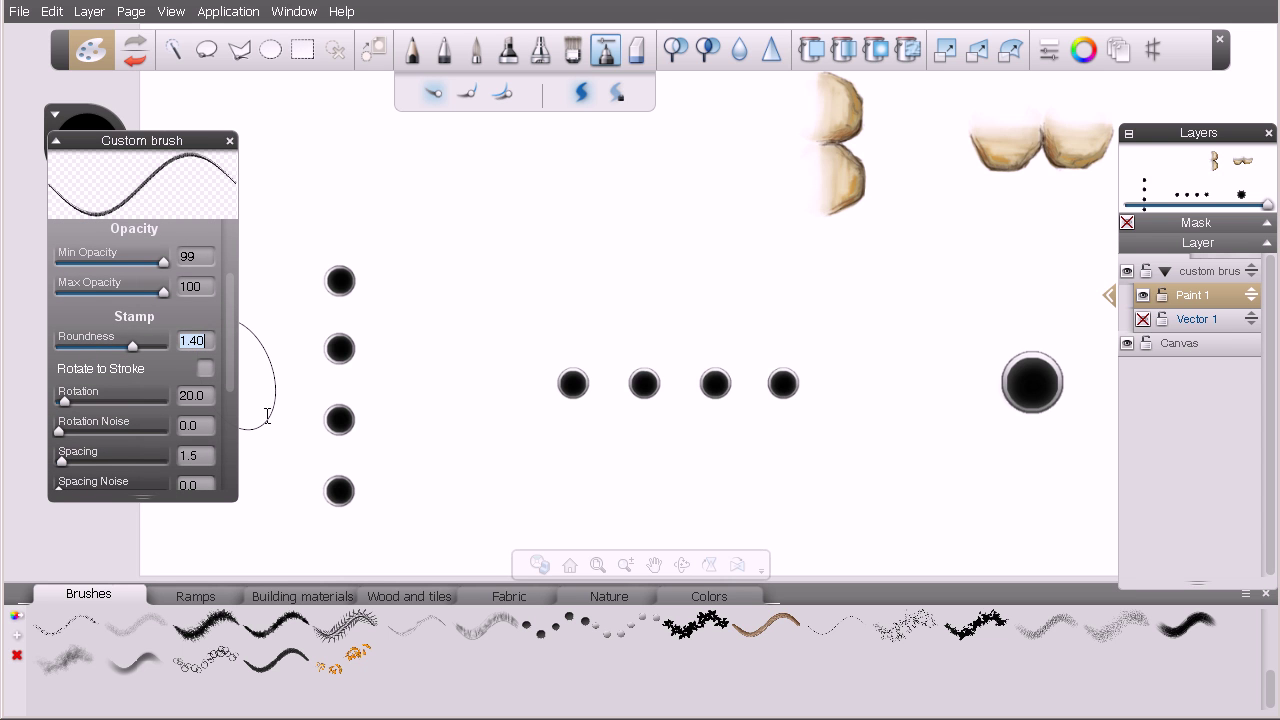
key("Return")
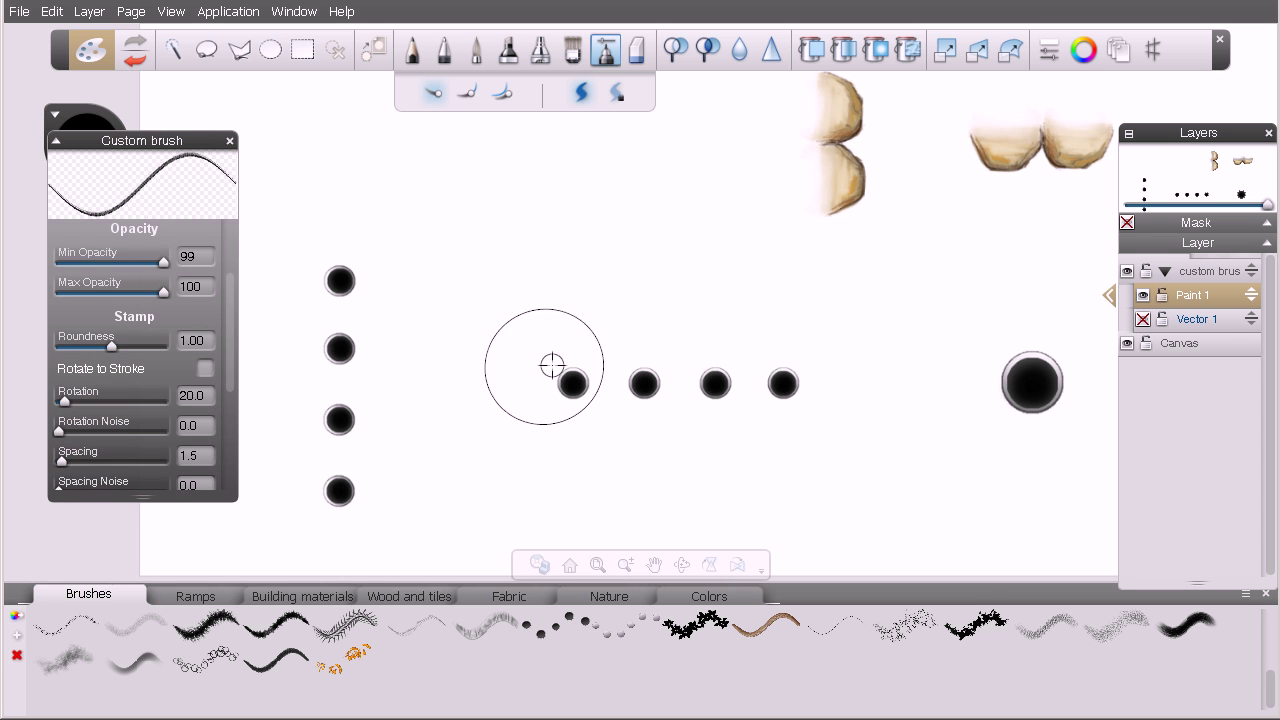
- Fit the capture circle around the vertical column of four dots with a Max Radius of about 176 and capture it as the texture
left_click_drag(662, 383, 932, 406)
left_click_drag(360, 386, 407, 387)
key("space")
left_click_drag(490, 428, 606, 406)
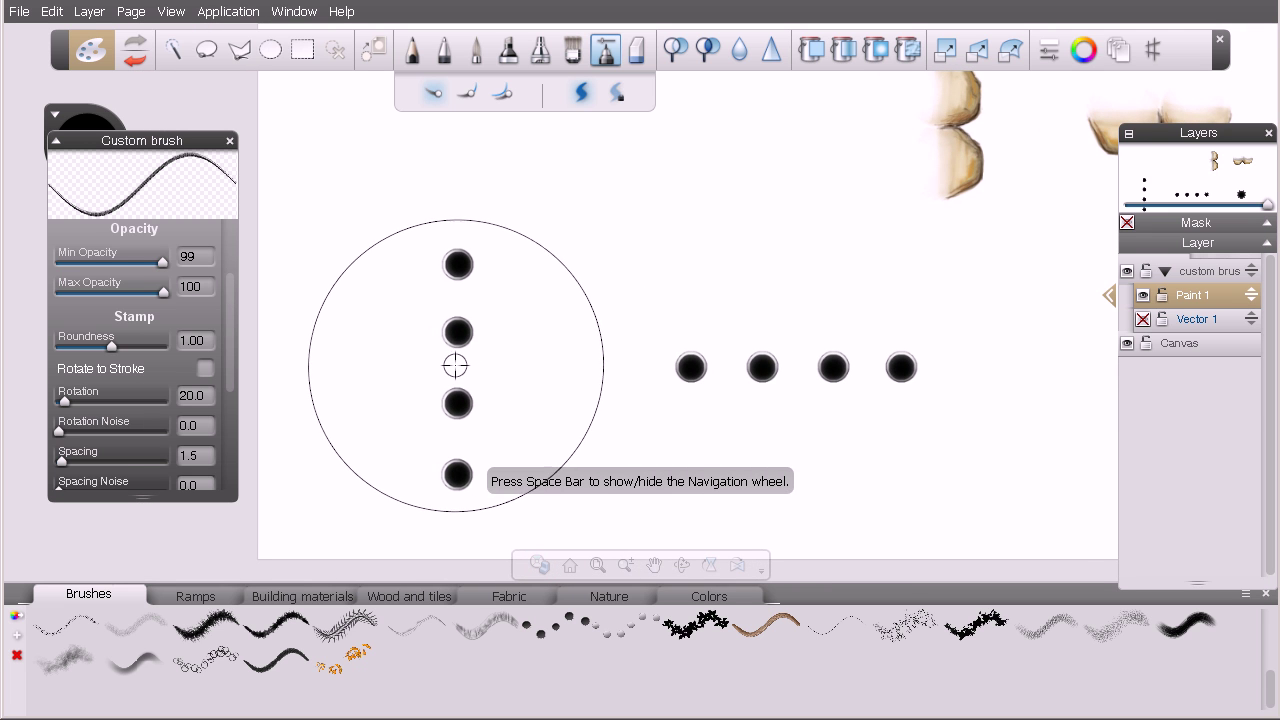
left_click_drag(455, 366, 406, 363)
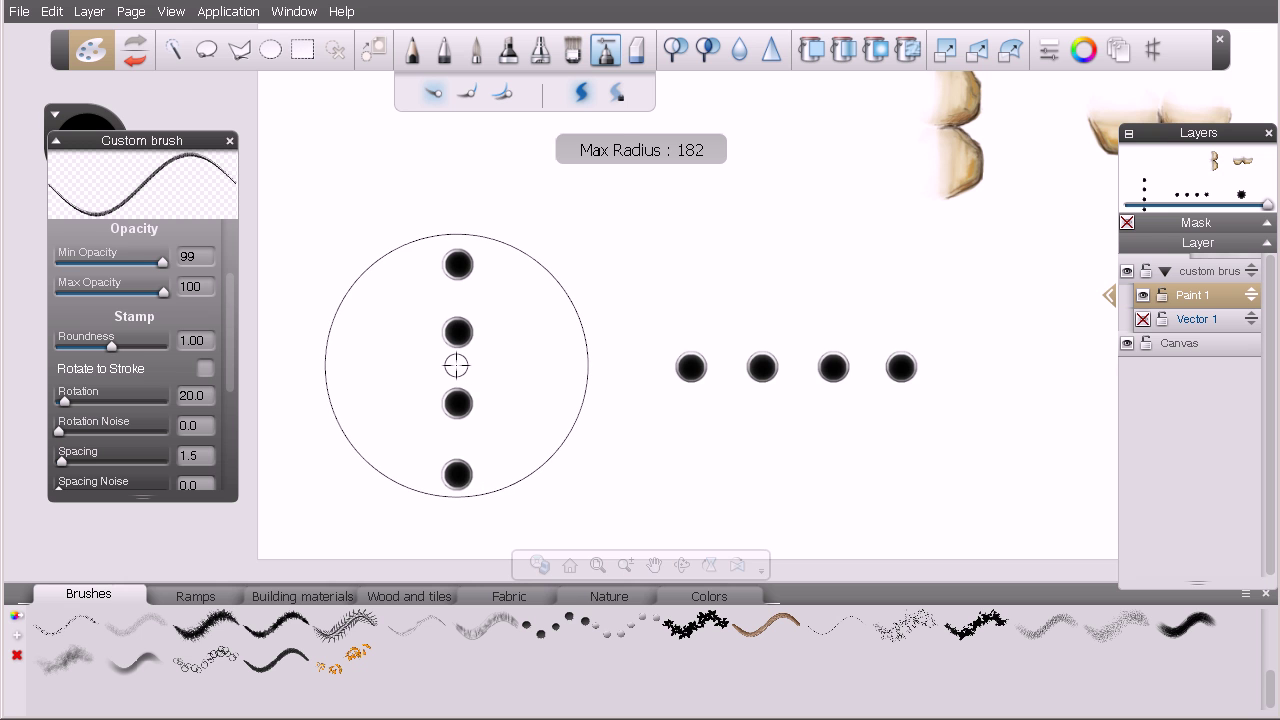
left_click_drag(459, 366, 446, 366)
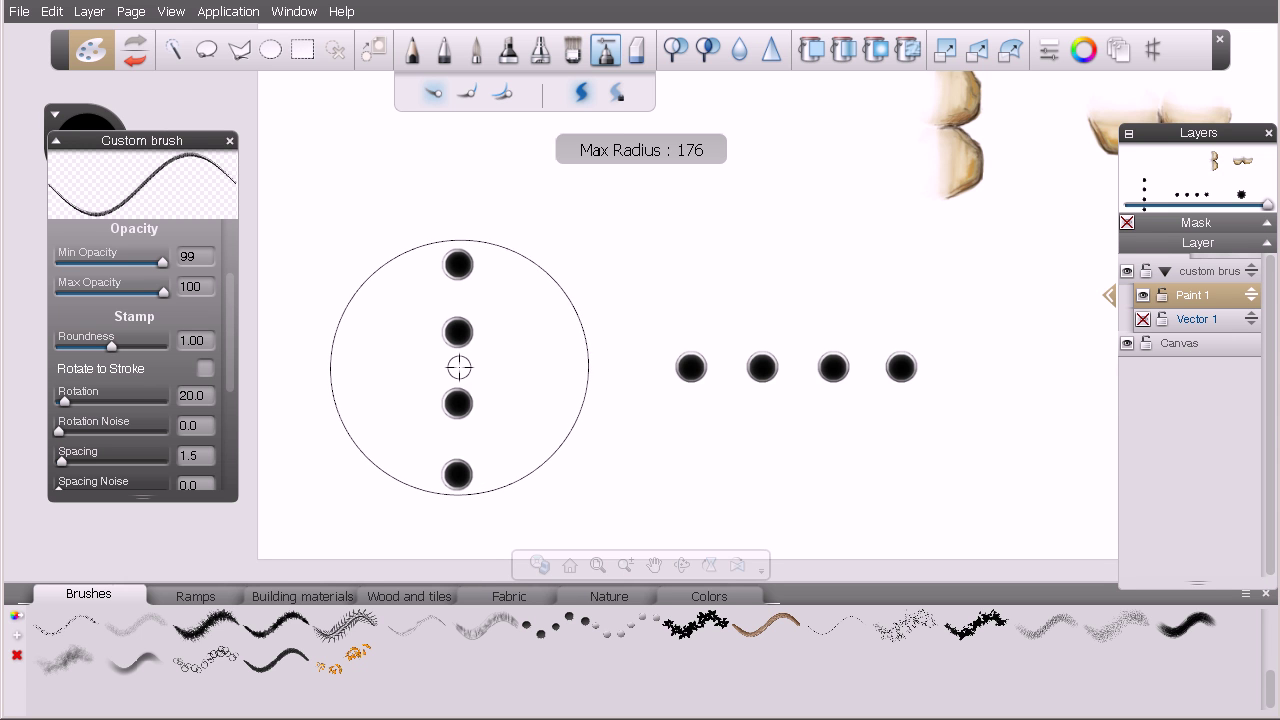
left_click_drag(458, 366, 456, 366)
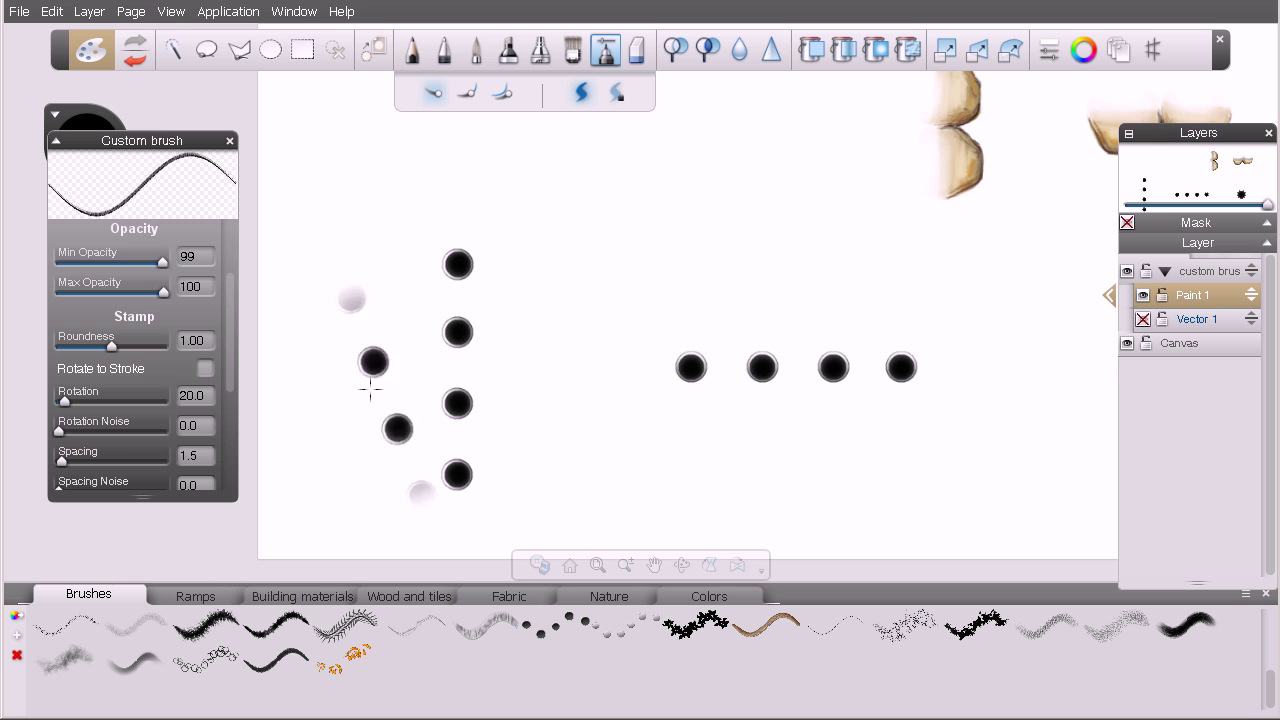
- Set the dot brush's Edge to Hard
scroll(230, 360, "down", 3)
scroll(226, 402, "down", 2)
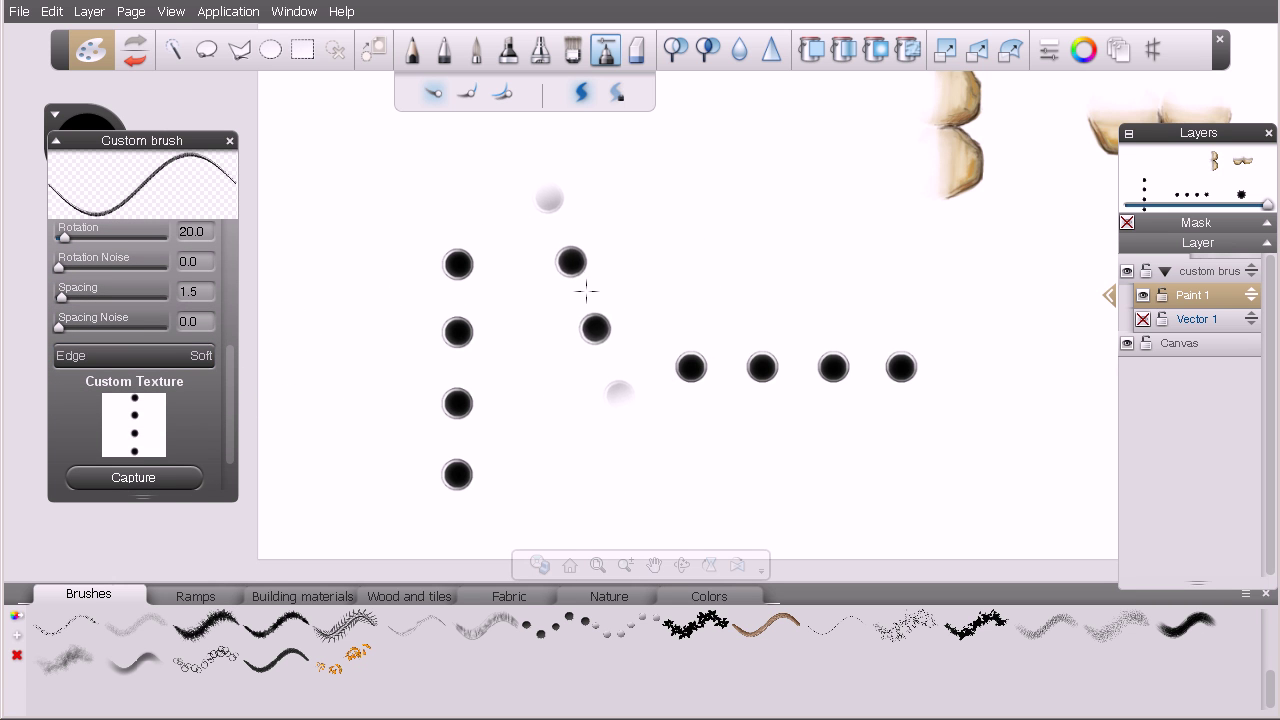
left_click(202, 355)
left_click(184, 433)
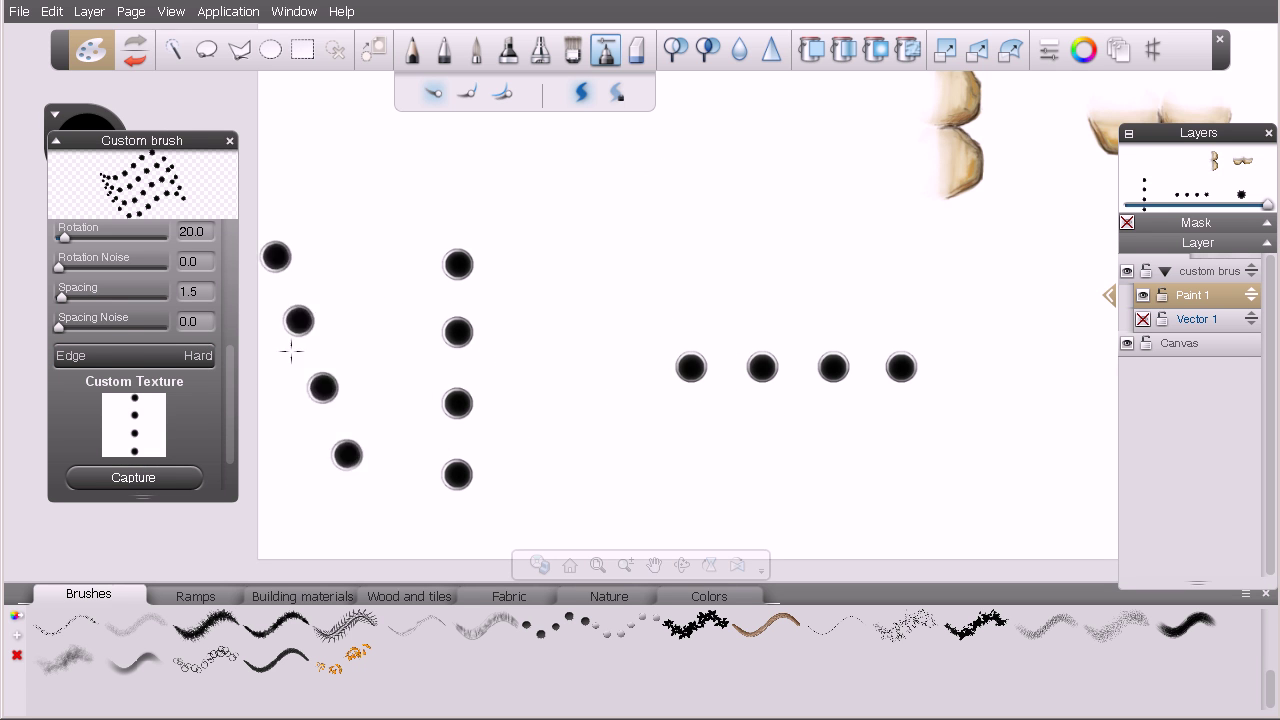
- Set the dot brush's Min Radius and Max Radius to 65.4 and its Spacing to 4.7
left_click_drag(231, 372, 231, 249)
mouse_move(94, 294)
left_mouse_down()
mouse_move(81, 300)
mouse_move(119, 323)
mouse_move(74, 320)
mouse_move(89, 297)
left_mouse_up()
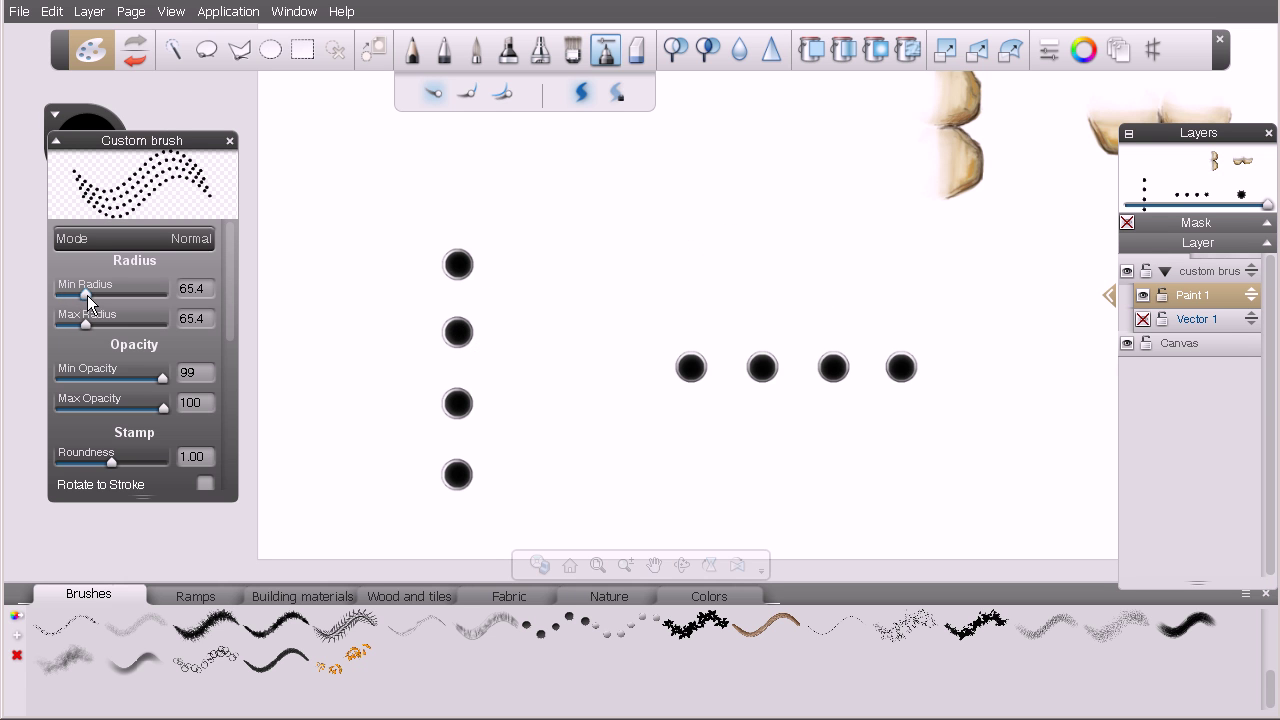
left_click_drag(229, 329, 226, 401)
left_click_drag(63, 413, 73, 412)
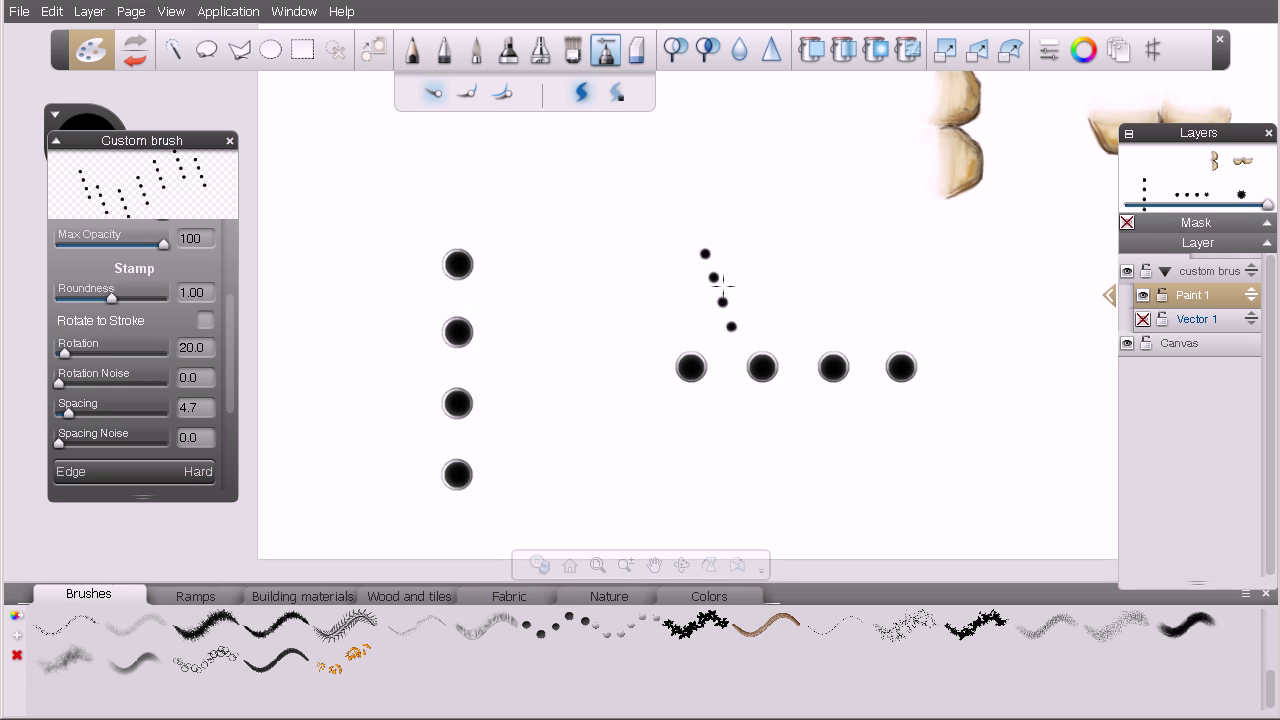
- Test the dot brush with a long stroke above the horizontal dot row and undo it
mouse_move(829, 234)
left_mouse_down()
mouse_move(596, 238)
mouse_move(520, 315)
left_mouse_up()
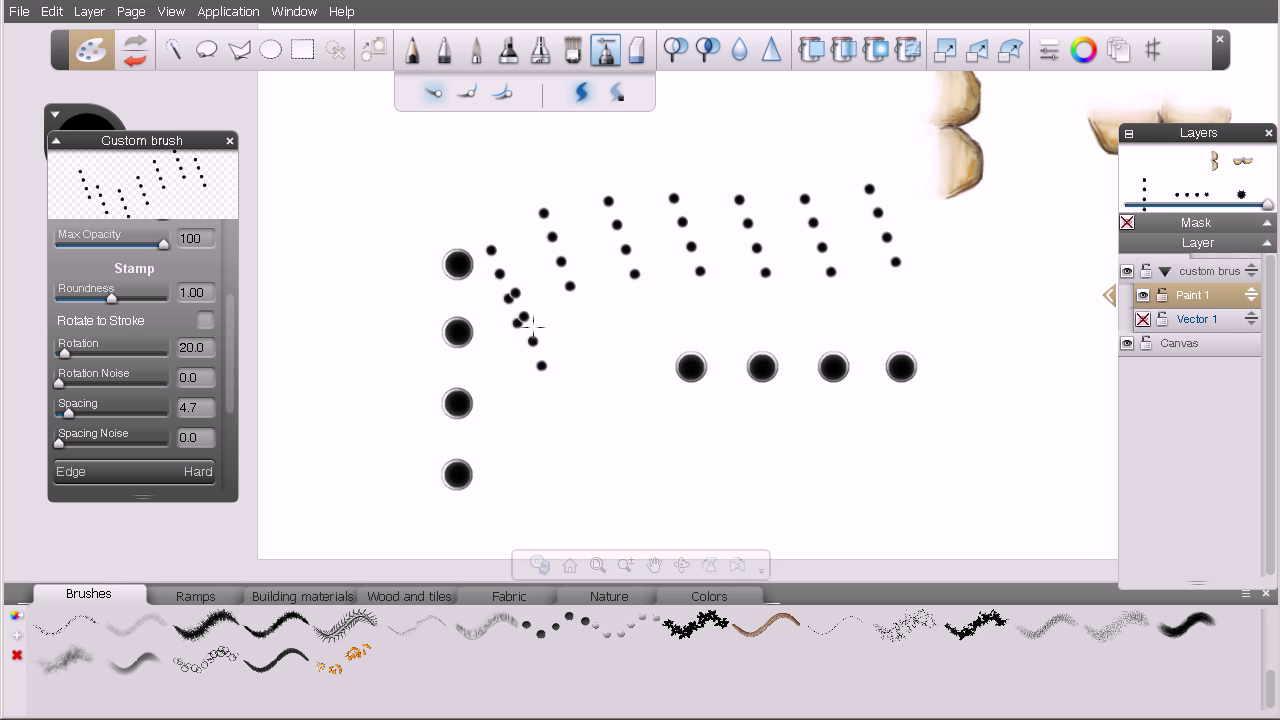
left_click(843, 328)
key("space")
left_click_drag(840, 285, 621, 427)
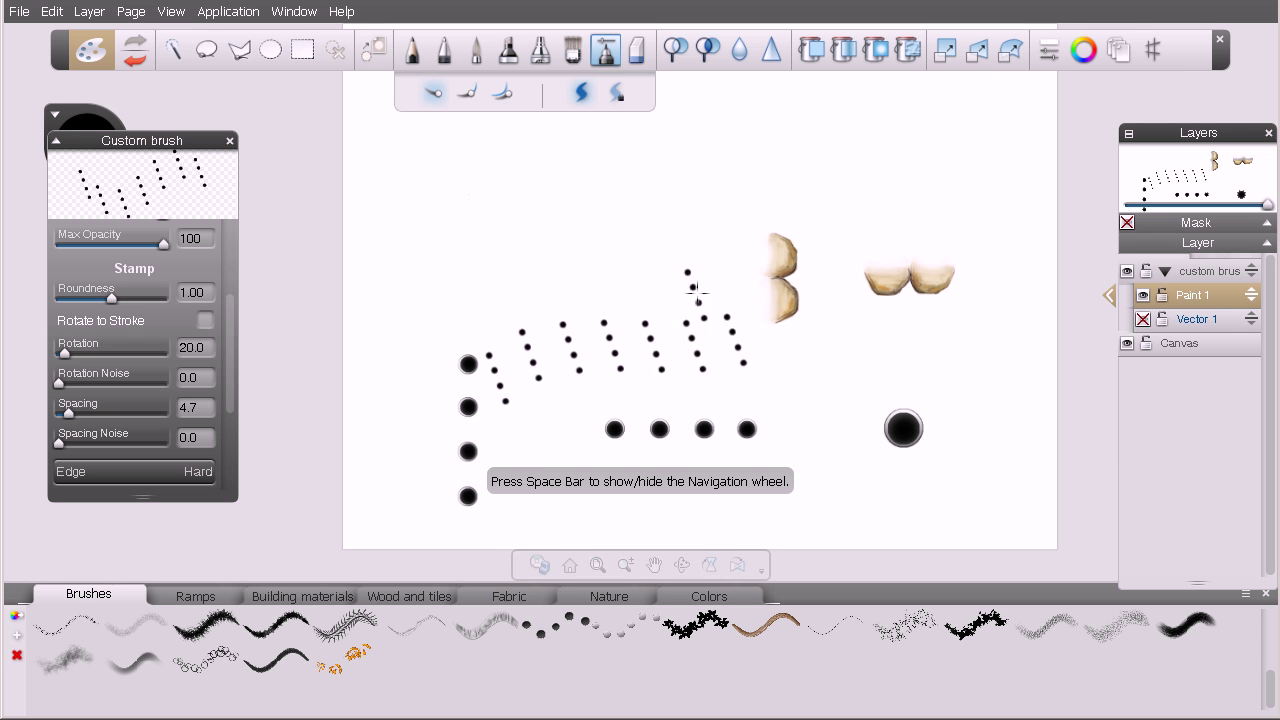
key("ctrl+z")
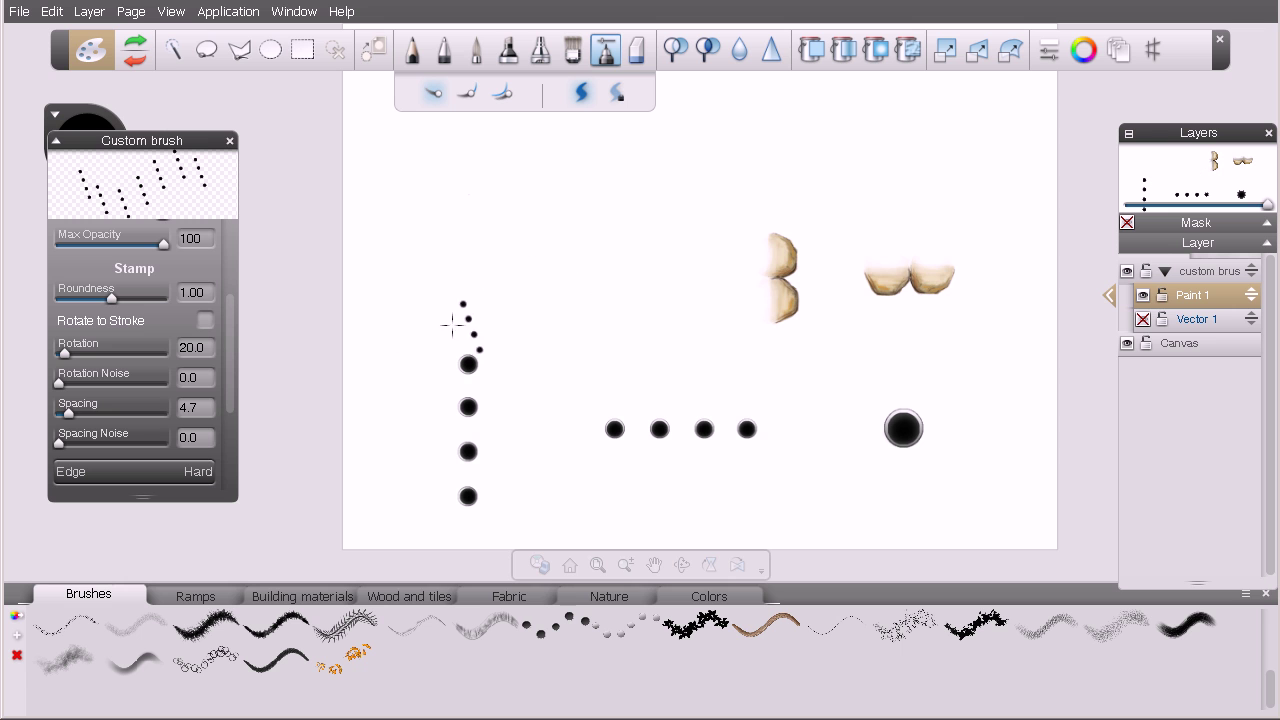
- Save the four-dot brush as a new preset beside the leaf brush in the Brushes library
left_click_drag(234, 344, 231, 262)
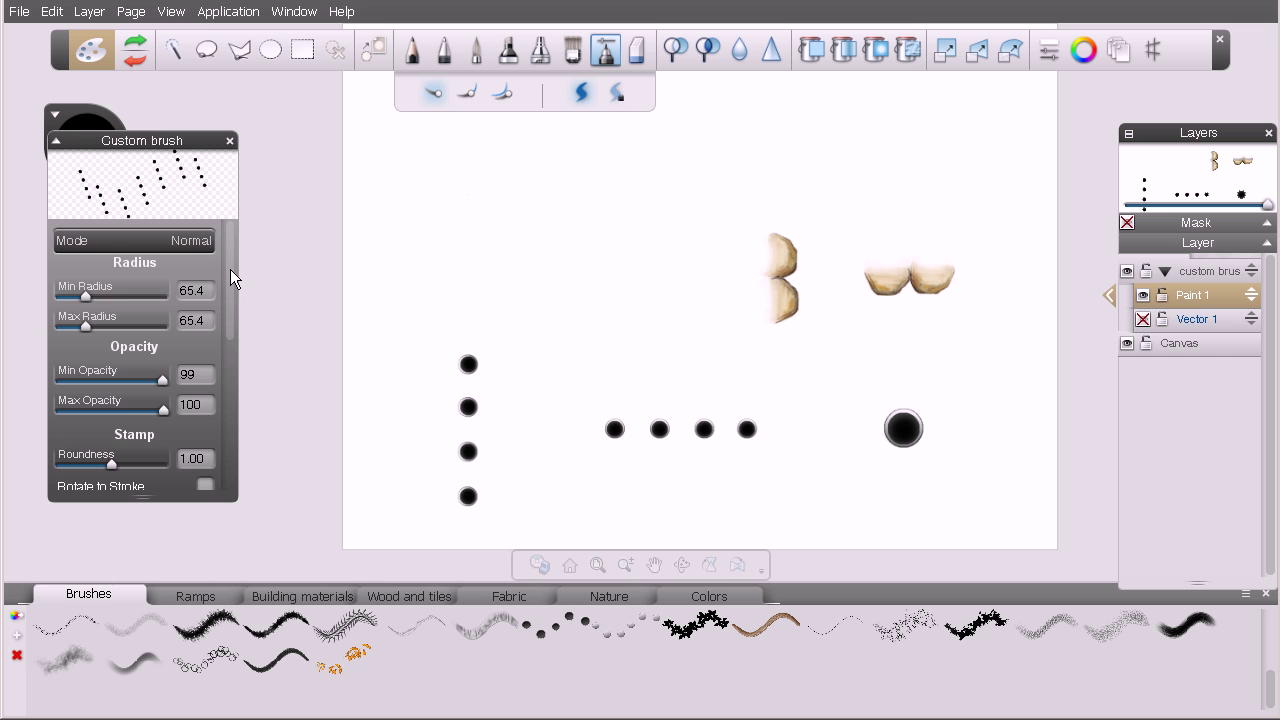
mouse_move(230, 269)
left_mouse_down()
mouse_move(228, 418)
mouse_move(229, 405)
left_mouse_up()
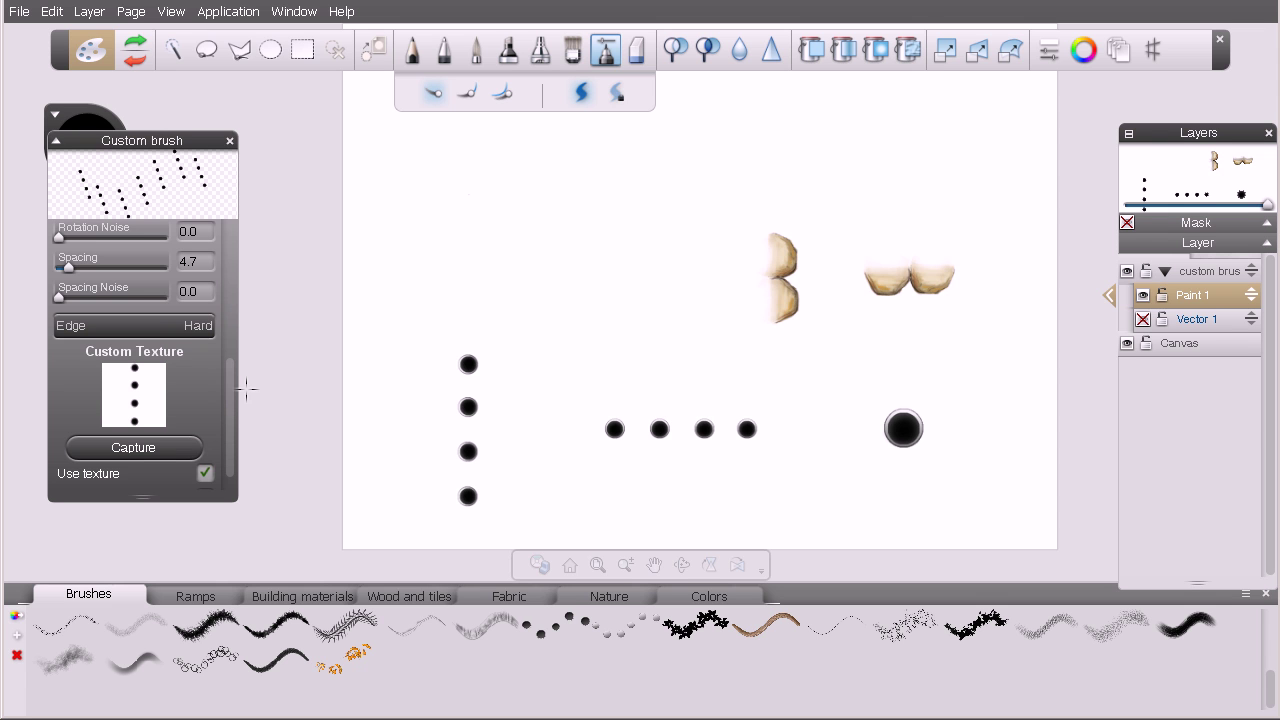
mouse_move(231, 389)
left_mouse_down()
mouse_move(229, 406)
mouse_move(239, 236)
mouse_move(229, 406)
left_mouse_up()
left_click(547, 118)
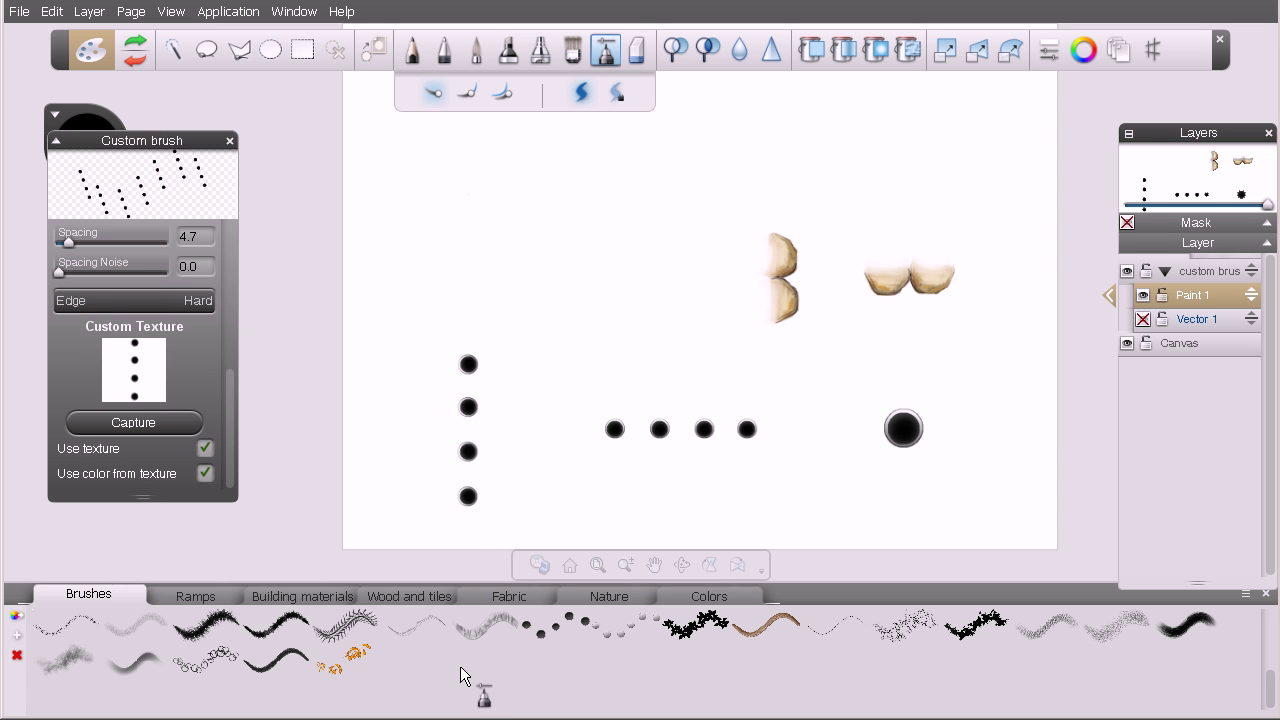
left_click(537, 403)
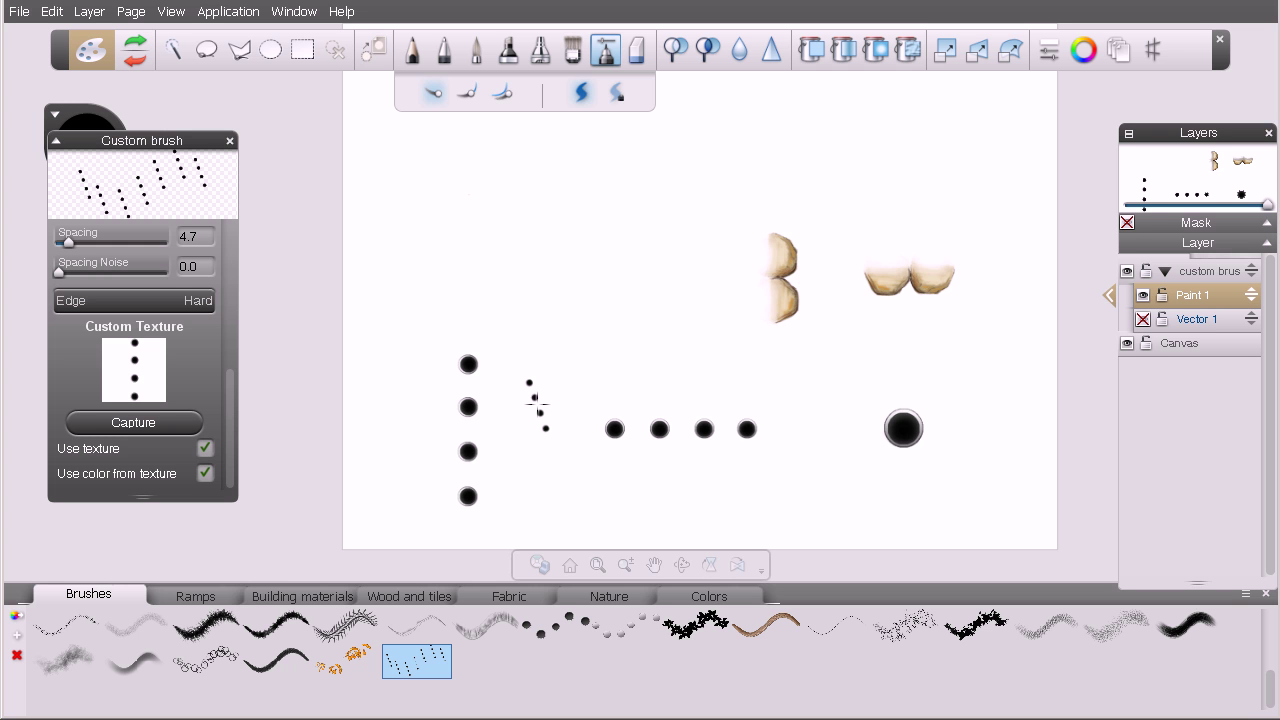
key("ctrl+z")
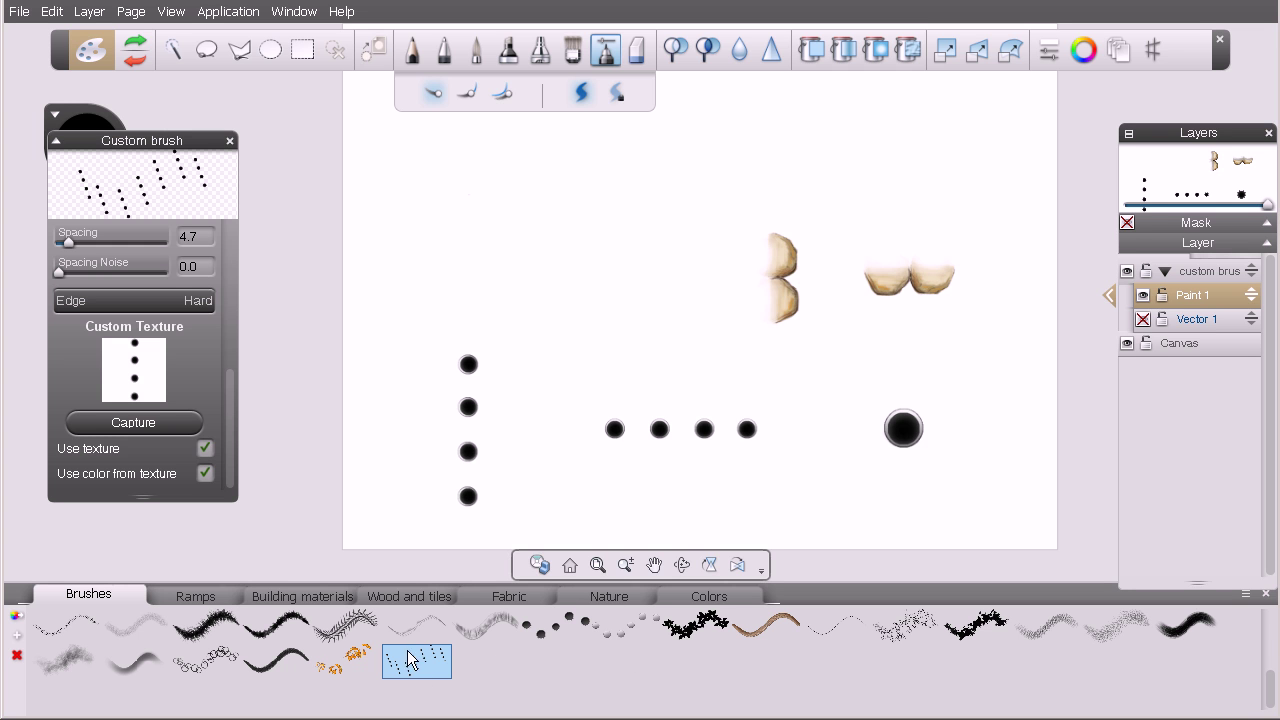